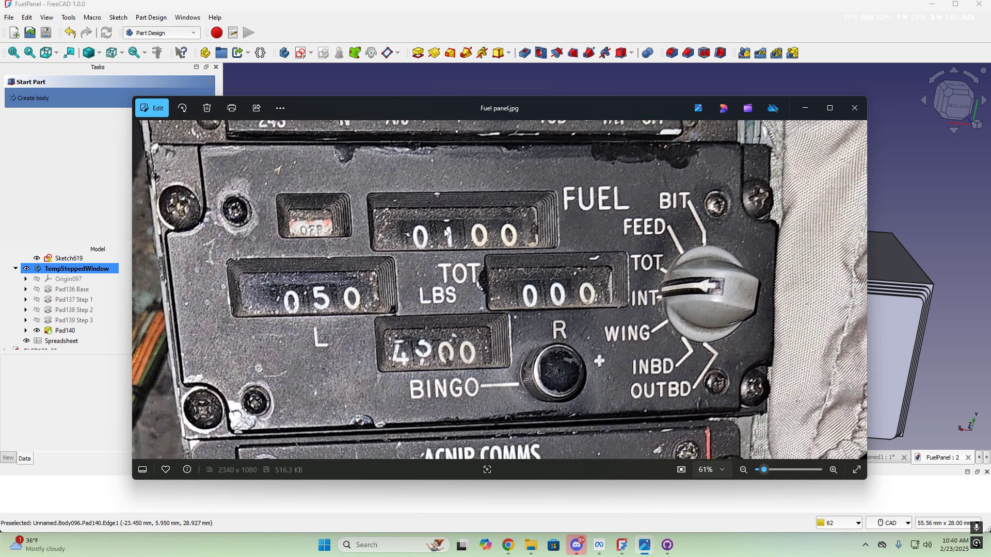
Zoom and pan the reference photo to show the LBS and BINGO readouts
scroll(516, 250, up, 2)
scroll(563, 347, up, 2)
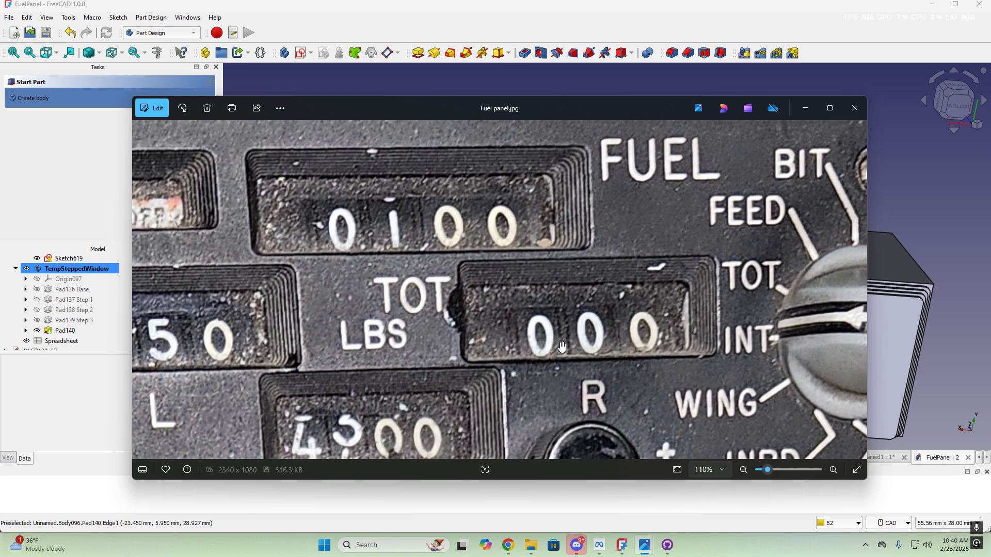
drag(526, 378, 563, 337)
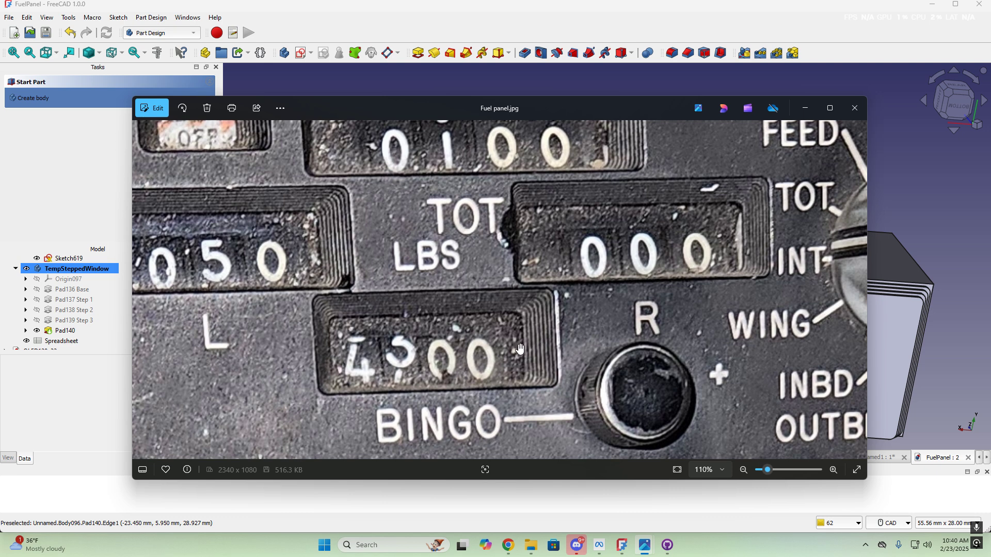
scroll(639, 285, down, 4)
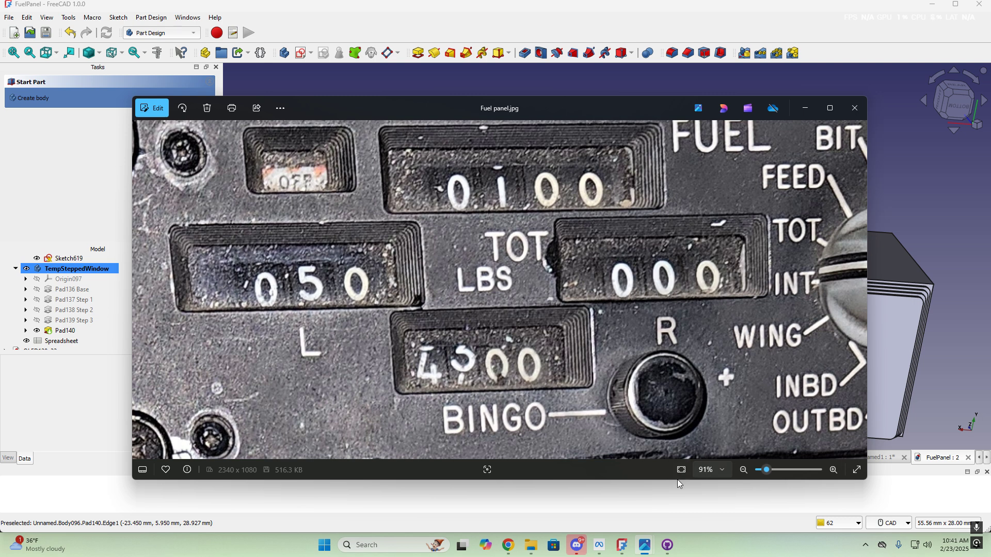
Return to FreeCAD, orbit the TempSteppedWindow box and scroll the tree to Fuel Panel001
click(681, 529)
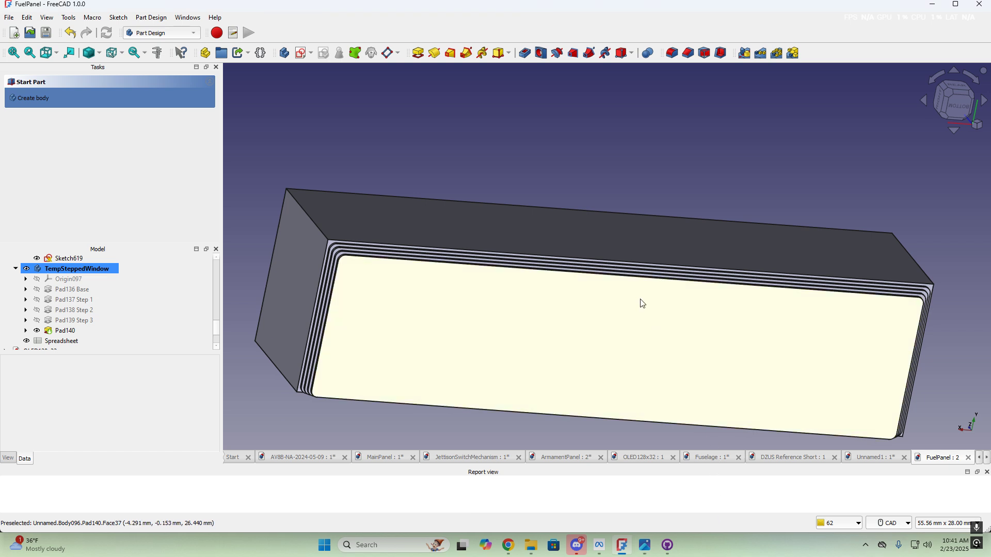
middle_drag(599, 364, 407, 171)
scroll(472, 192, down, 6)
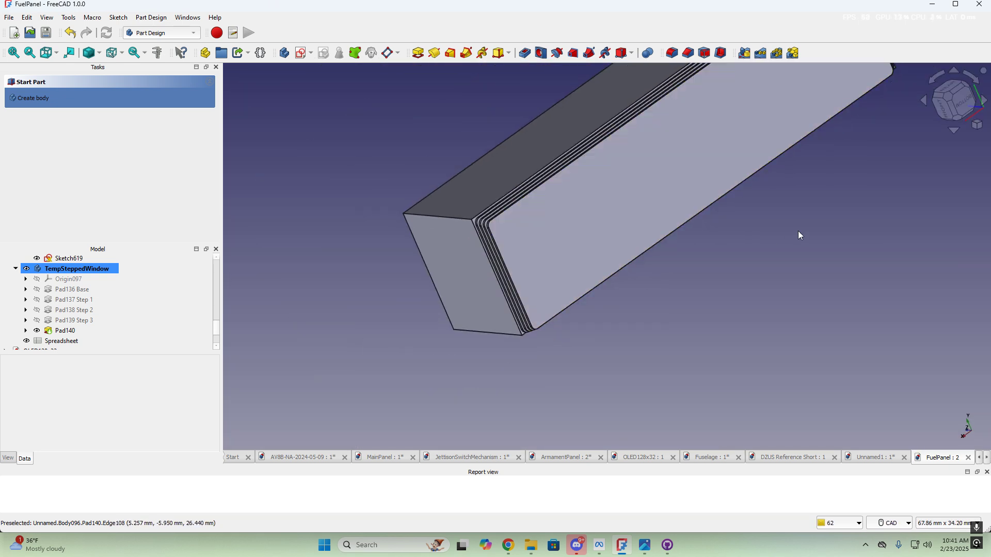
middle_drag(832, 232, 745, 324)
scroll(745, 325, up, 1)
middle_drag(837, 236, 735, 327)
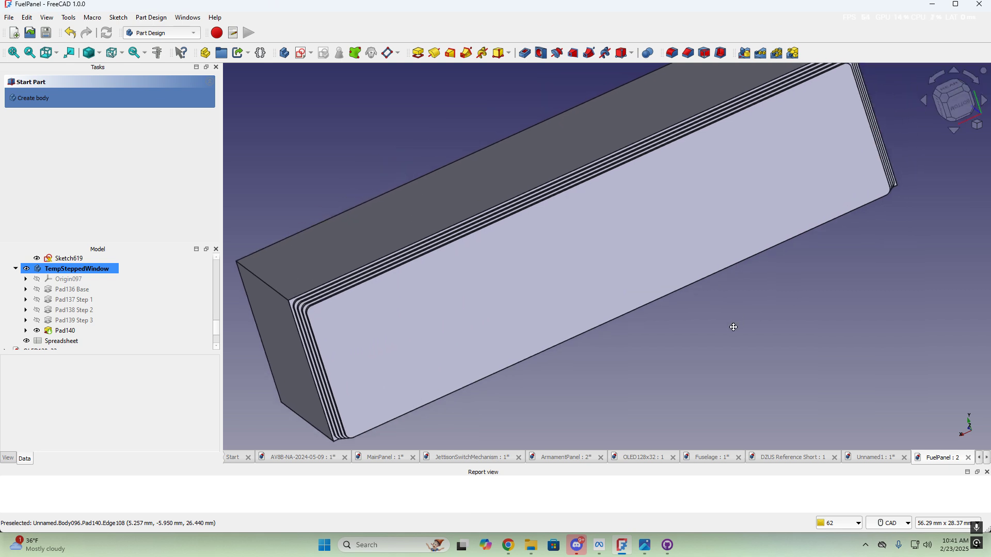
scroll(735, 327, down, 2)
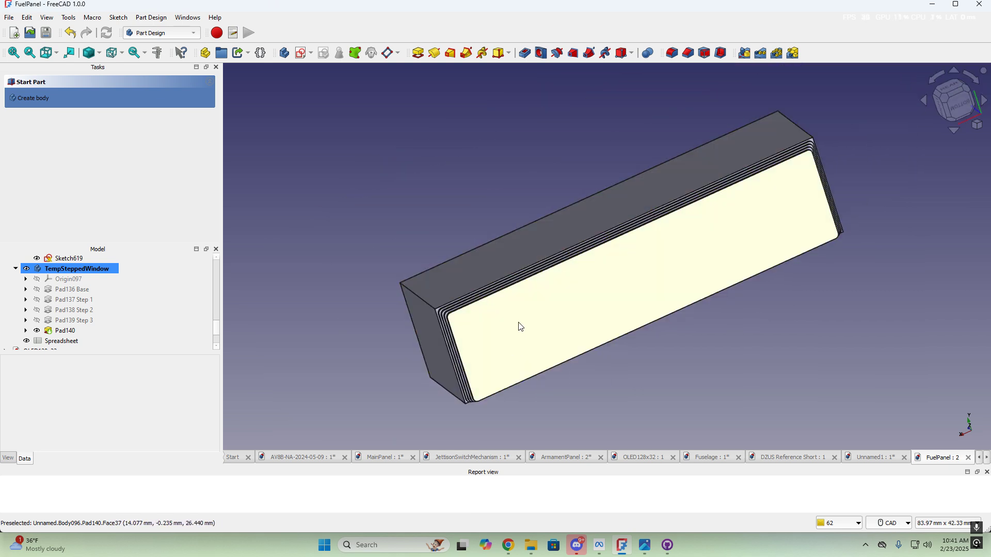
scroll(528, 348, up, 1)
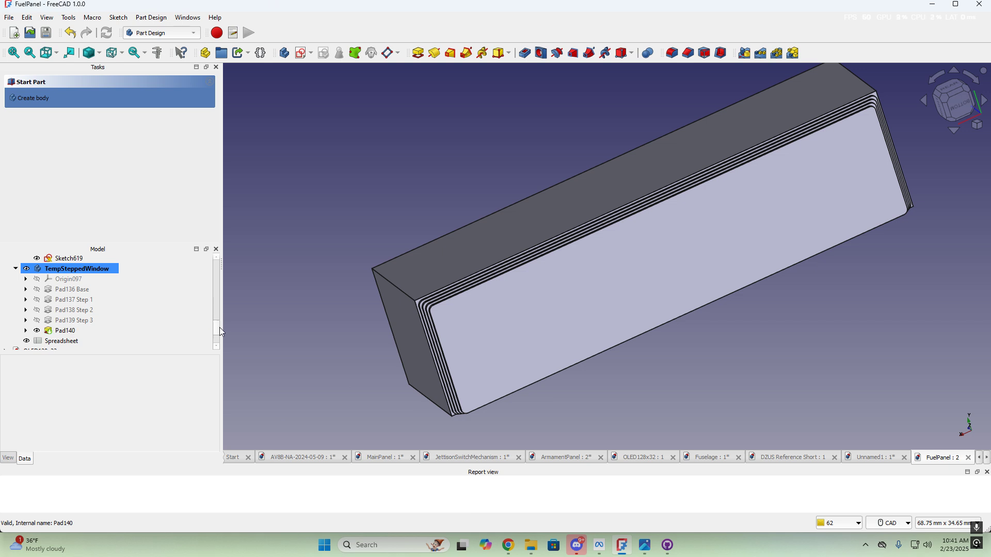
scroll(217, 335, up, 1)
drag(215, 330, 220, 310)
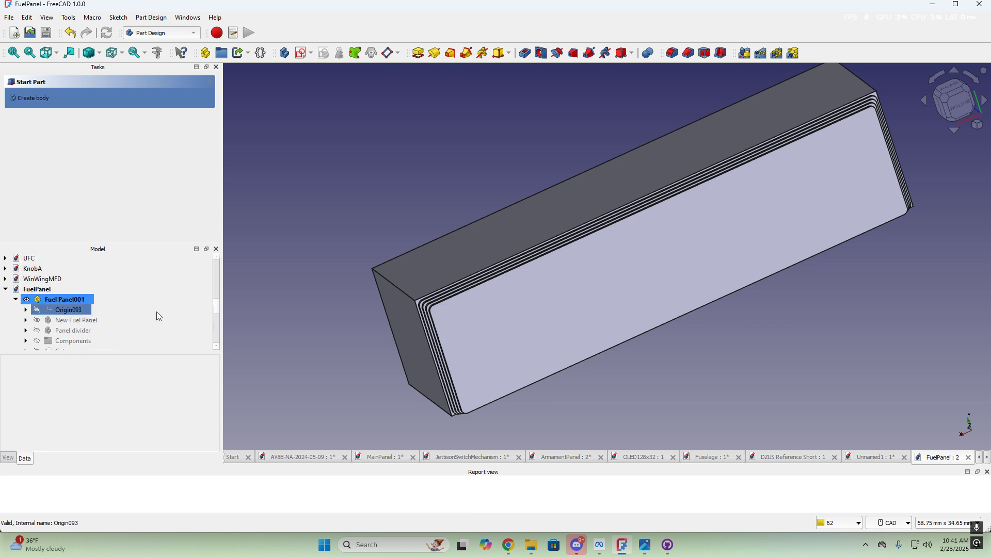
Show the New Fuel Panel body and orbit around its top side and window opening
click(88, 324)
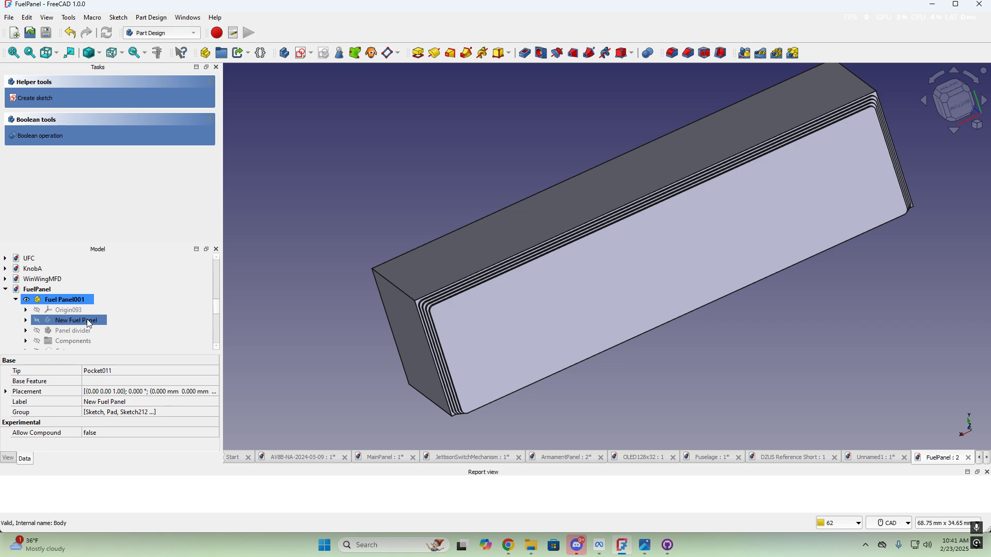
key(space)
scroll(731, 276, down, 5)
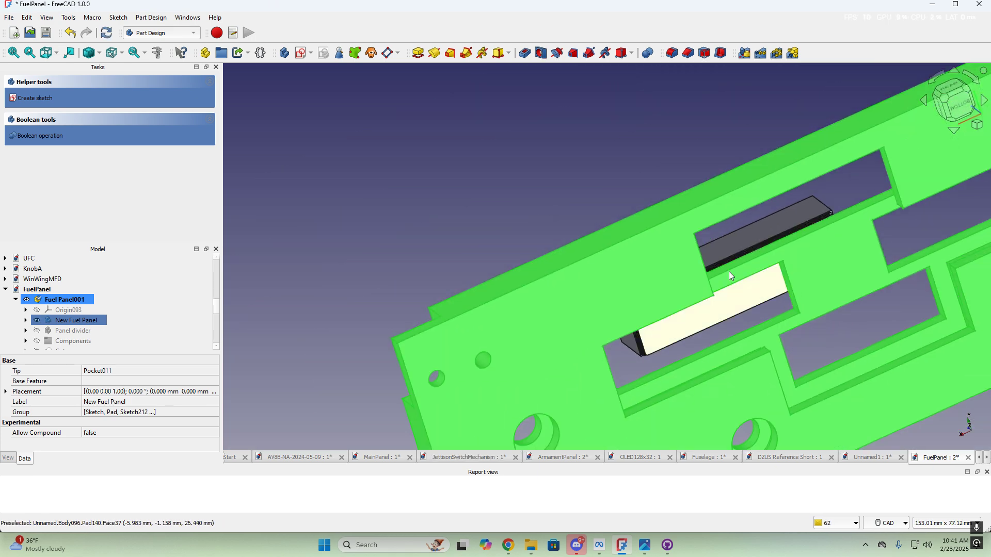
middle_drag(573, 309, 843, 279)
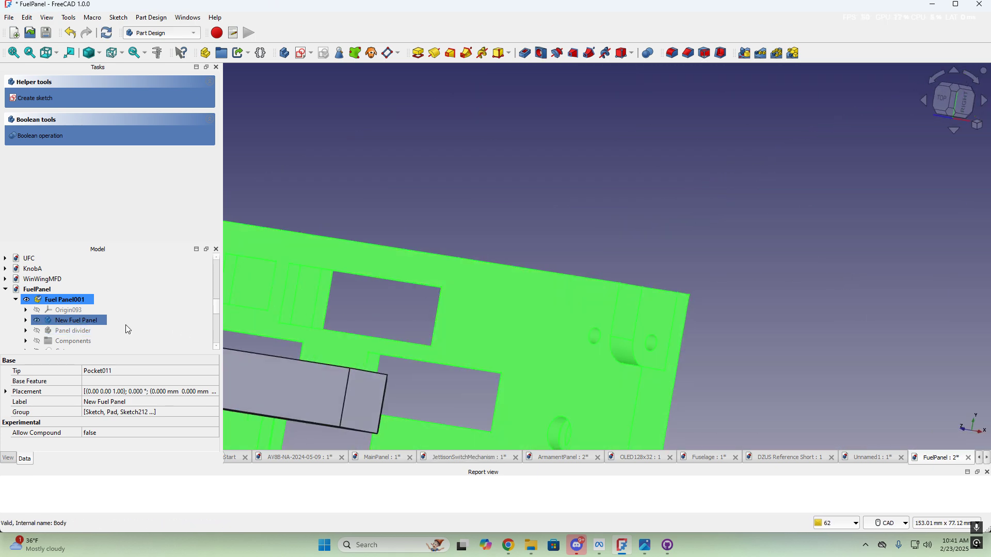
scroll(126, 329, down, 2)
click(65, 332)
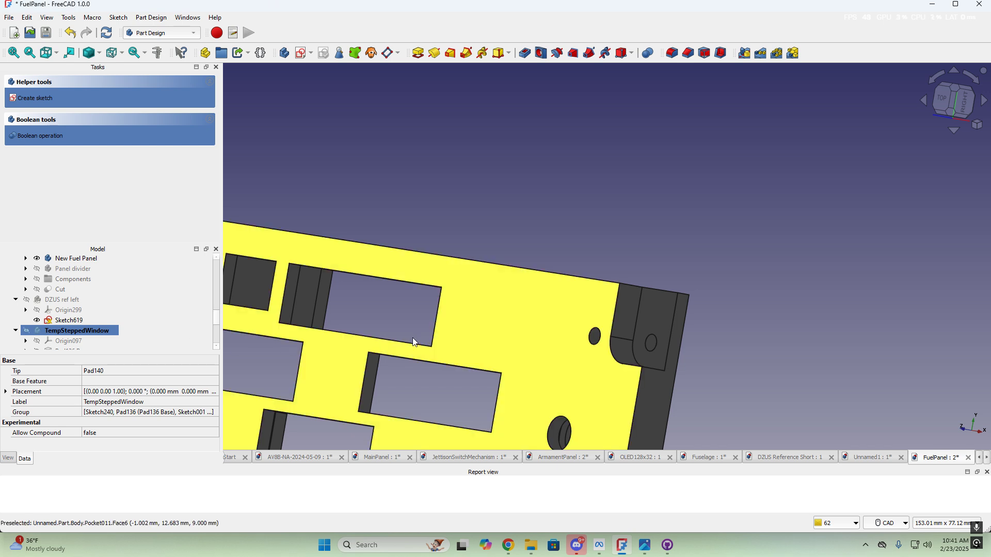
middle_drag(413, 338, 667, 301)
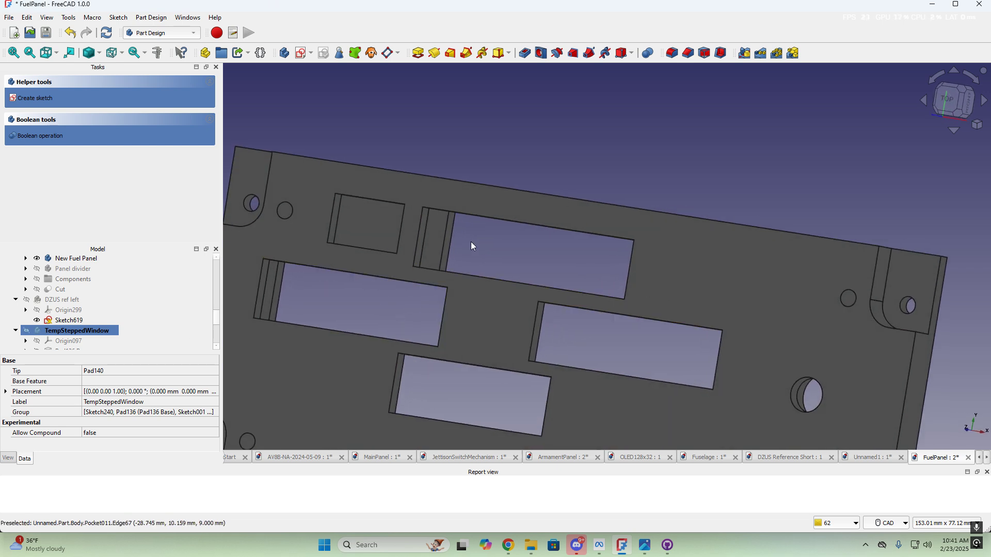
ctrl+click(93, 300)
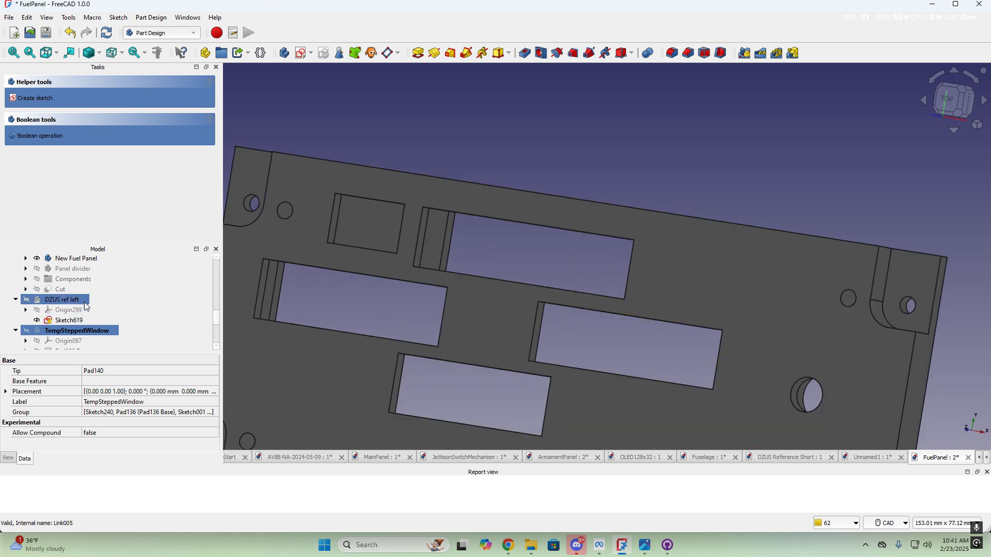
scroll(117, 302, up, 1)
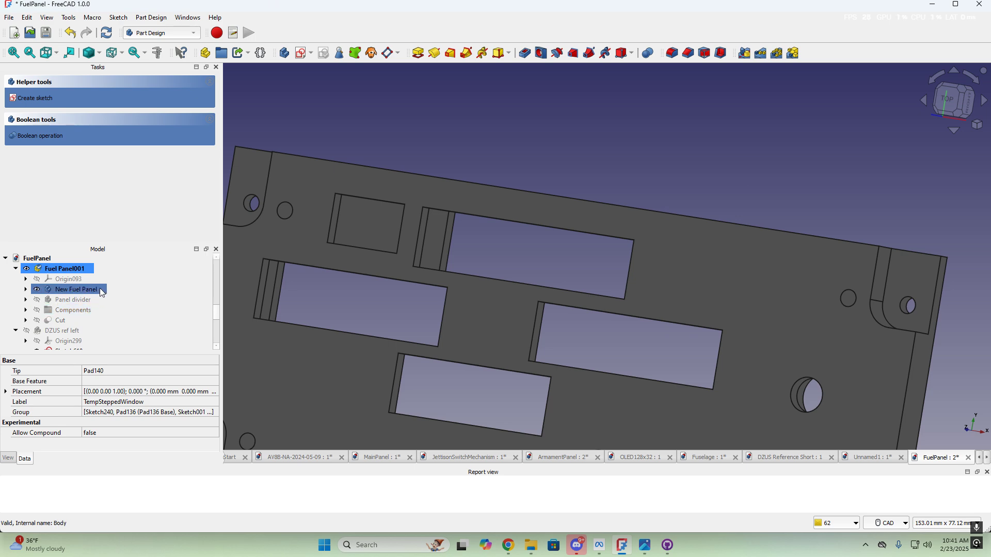
Show the Cut result and tilt the view to look down on its pocket
click(64, 321)
key(space)
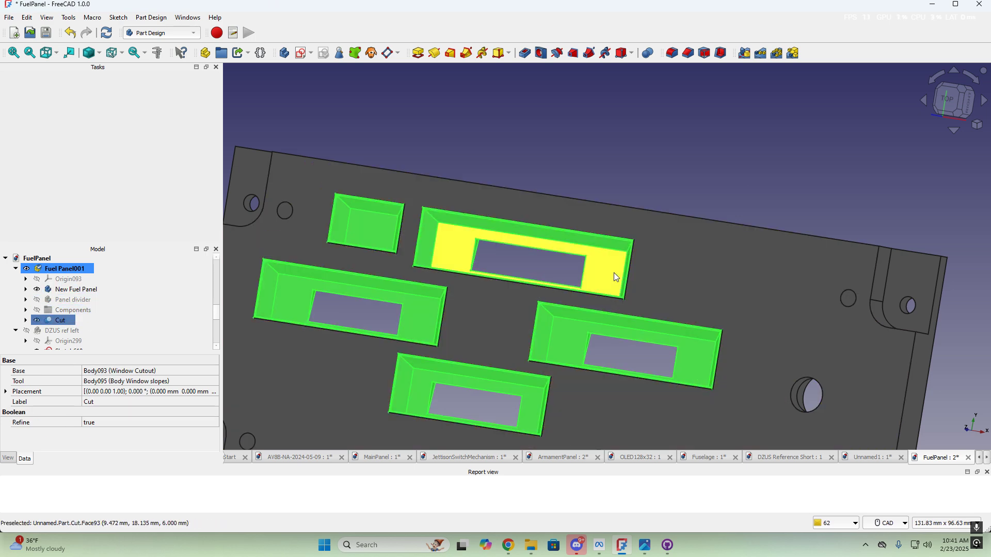
click(748, 171)
mouse_move(730, 211)
middle_down()
mouse_move(741, 196)
mouse_move(686, 199)
middle_up()
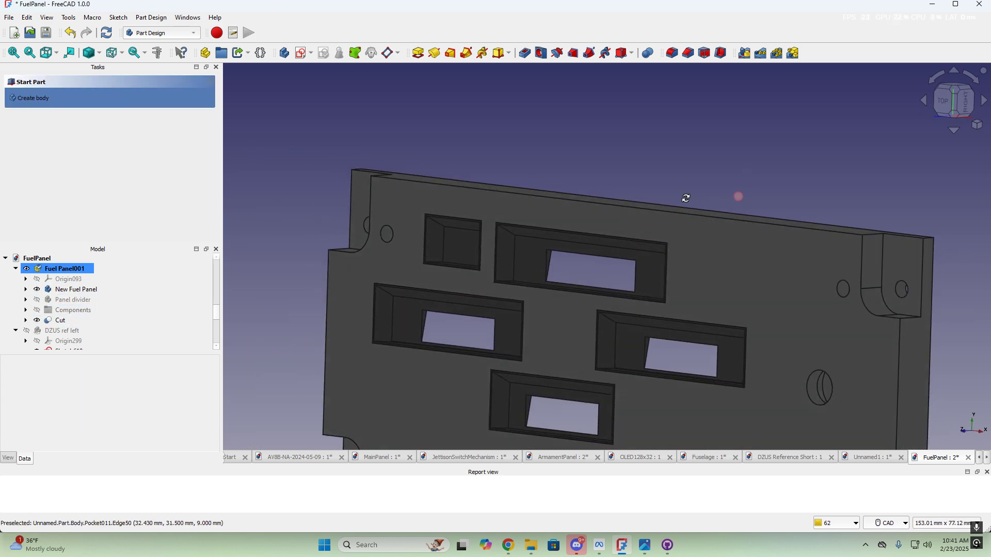
scroll(552, 260, up, 5)
mouse_move(426, 271)
middle_down()
mouse_move(449, 279)
mouse_move(679, 254)
mouse_move(592, 275)
mouse_move(450, 269)
mouse_move(484, 286)
mouse_move(570, 285)
mouse_move(502, 257)
mouse_move(464, 276)
middle_up()
scroll(483, 264, down, 3)
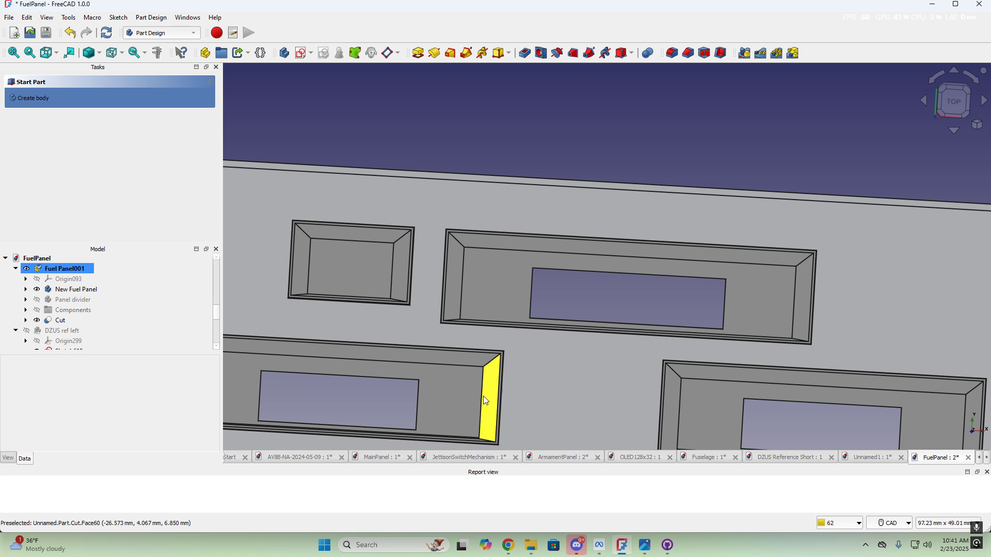
Zoom and orbit the panel to a near top view of the stepped pockets
scroll(480, 396, down, 3)
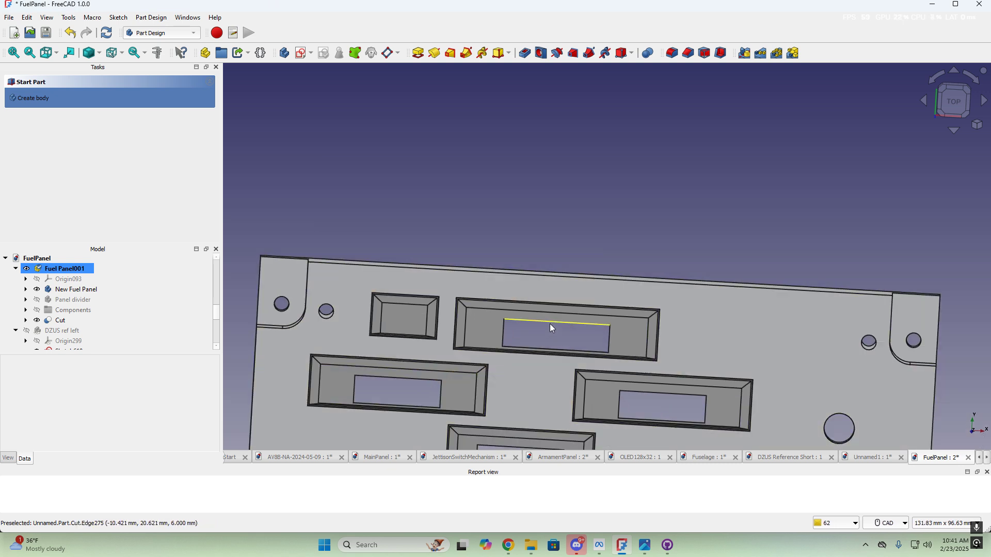
scroll(585, 389, down, 1)
mouse_move(584, 362)
middle_down()
mouse_move(582, 295)
mouse_move(565, 284)
mouse_move(610, 272)
mouse_move(573, 267)
middle_up()
scroll(573, 268, up, 2)
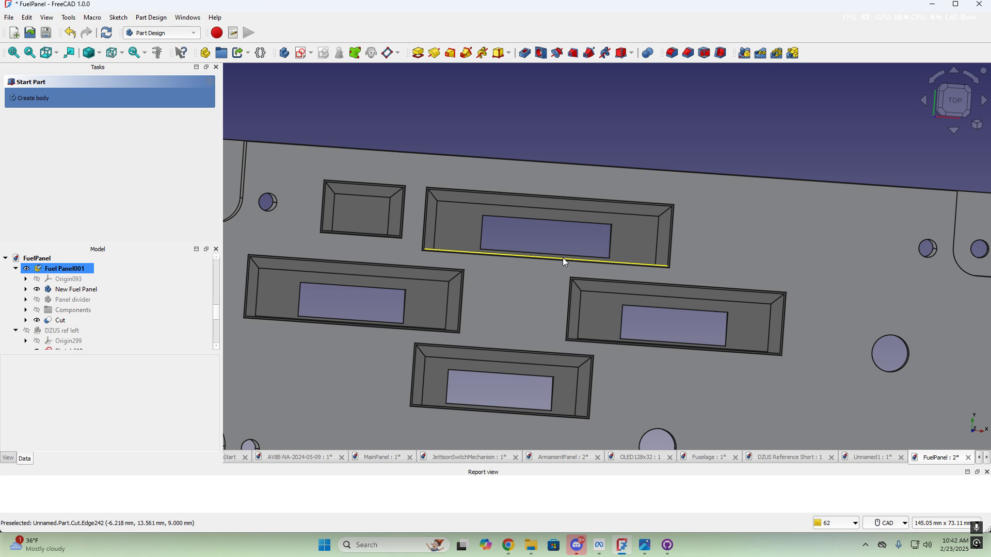
scroll(564, 261, down, 2)
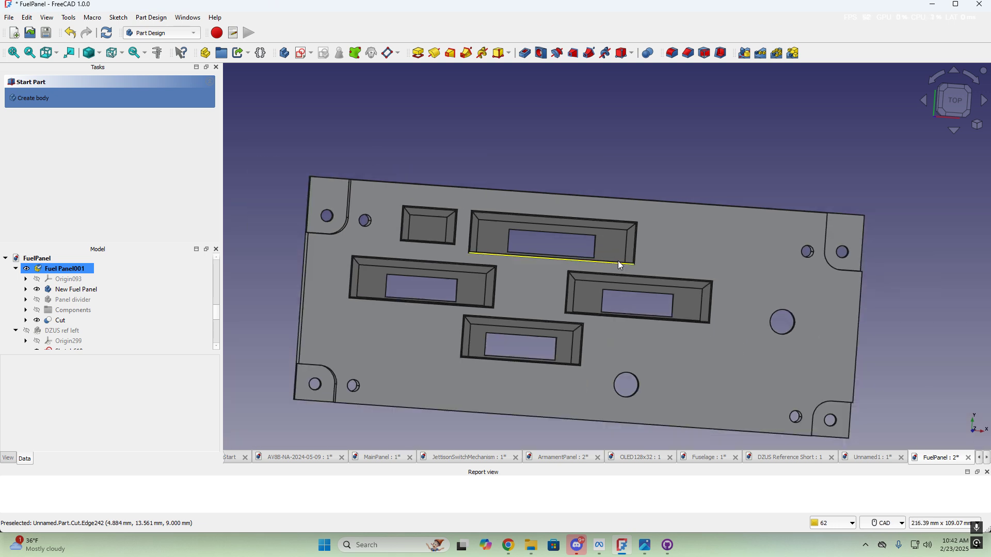
mouse_move(551, 208)
middle_down()
mouse_move(563, 293)
mouse_move(789, 352)
mouse_move(535, 256)
middle_up()
scroll(599, 326, up, 2)
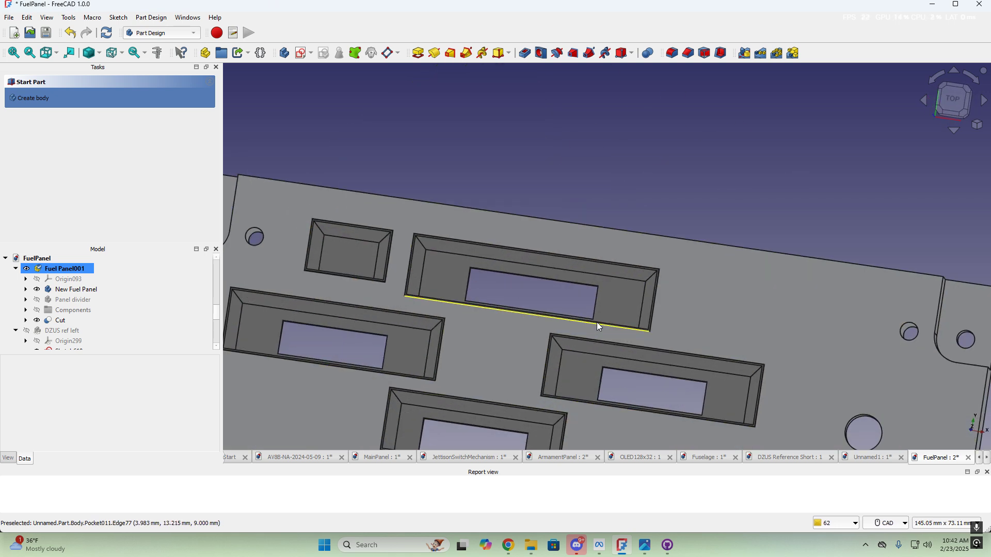
middle_drag(599, 326, 556, 299)
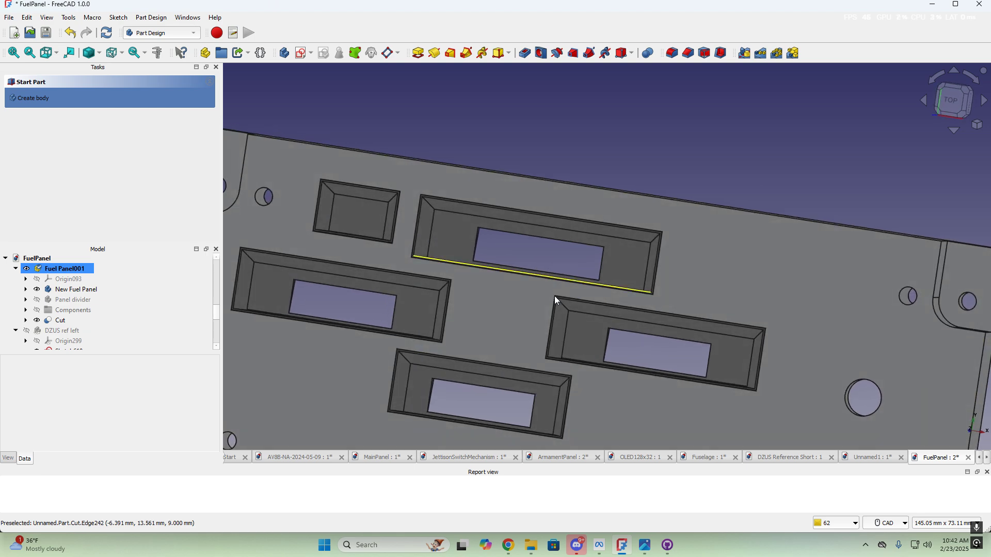
Toggle Fuel Panel001 off and back on, orbiting the panel through a front view
click(74, 269)
key(space)
key(space)
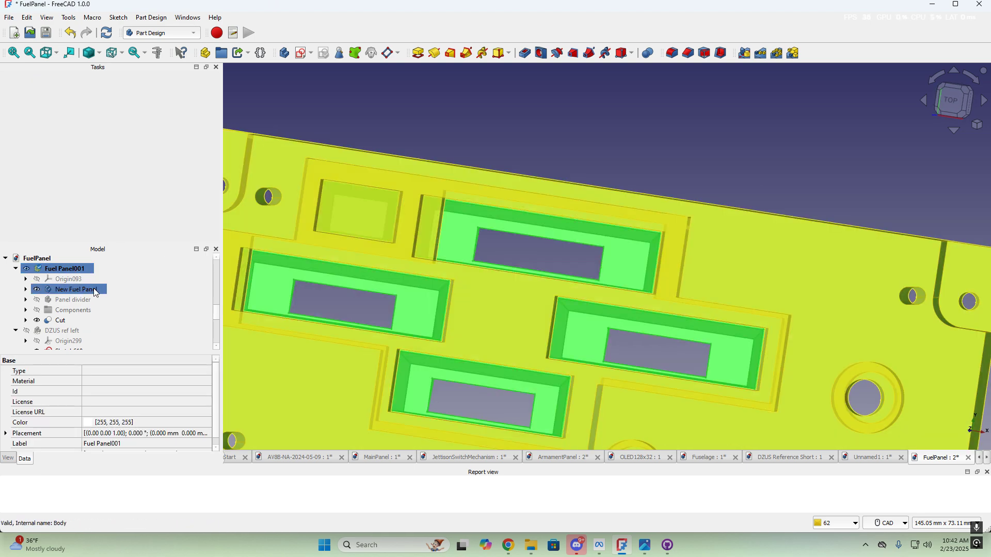
click(76, 290)
key(space)
middle_drag(533, 320, 805, 359)
scroll(571, 301, up, 5)
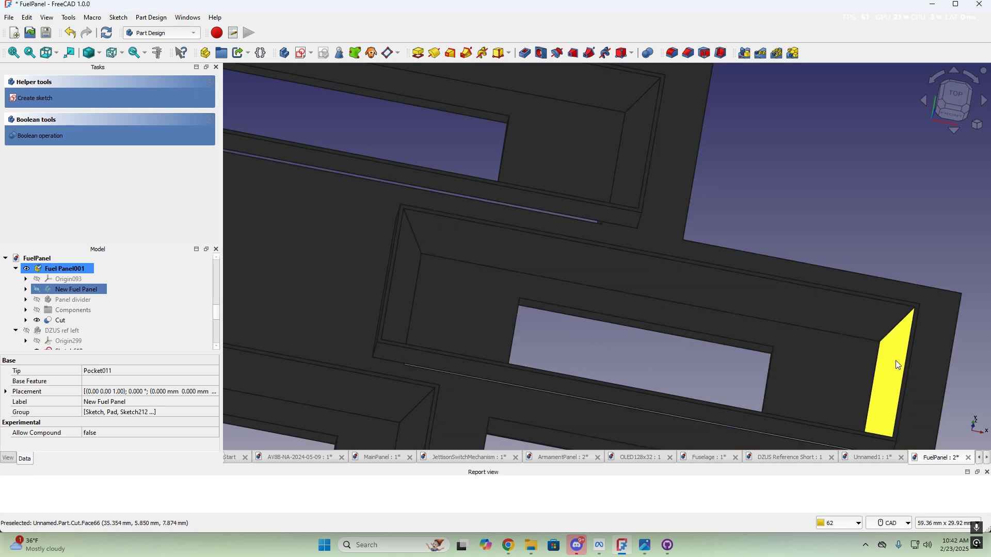
scroll(609, 289, down, 6)
middle_drag(558, 281, 538, 310)
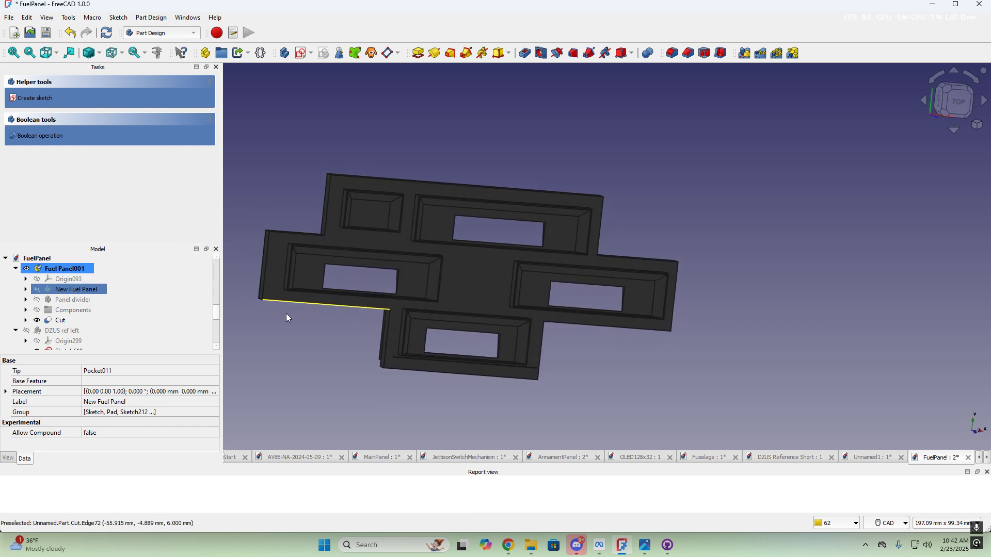
Hide the New Fuel Panel body, Components, Panel divider and the Cut result
ctrl+click(98, 312)
ctrl+click(109, 300)
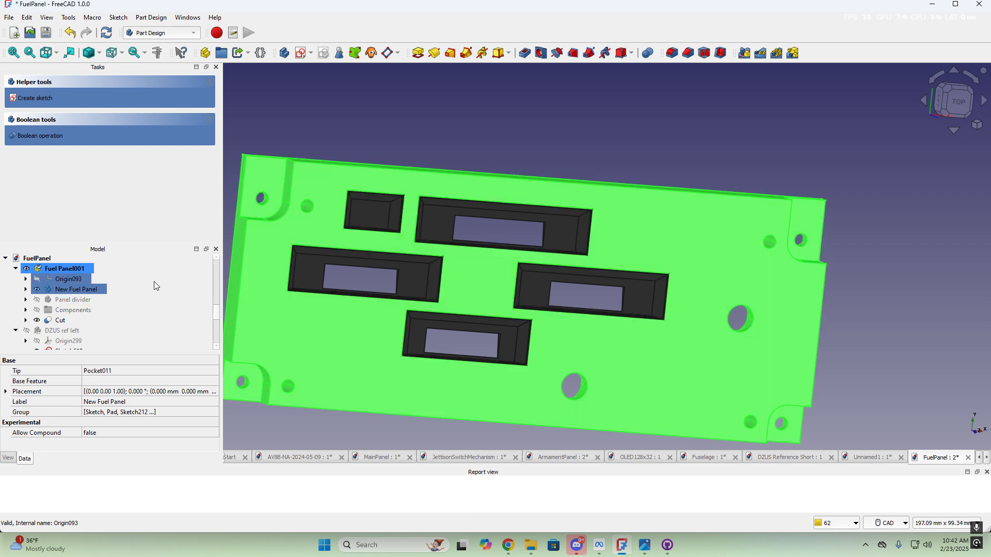
key(space)
click(101, 320)
key(space)
Show the TempSteppedWindow body and orbit it to see its long and bottom sides
scroll(120, 305, down, 10)
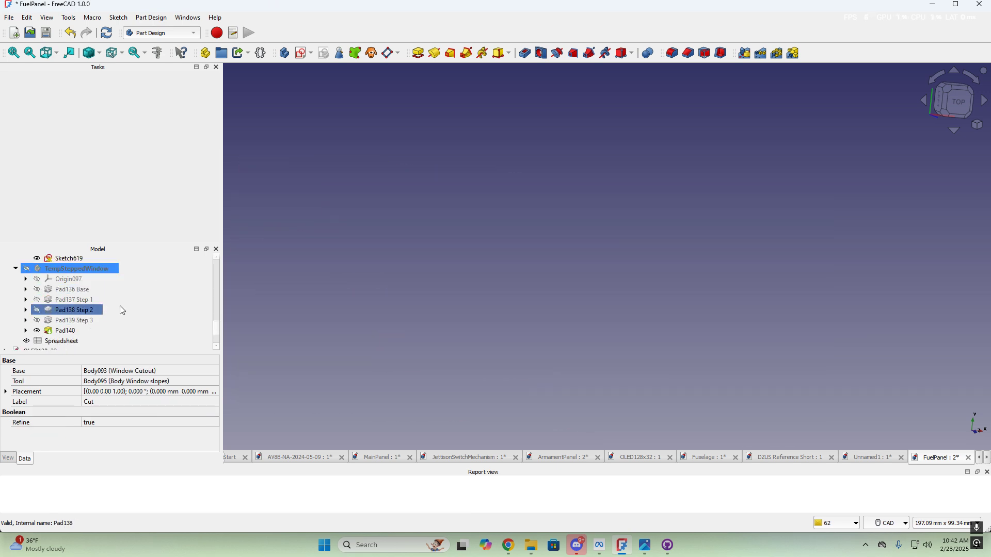
scroll(106, 302, up, 1)
click(98, 258)
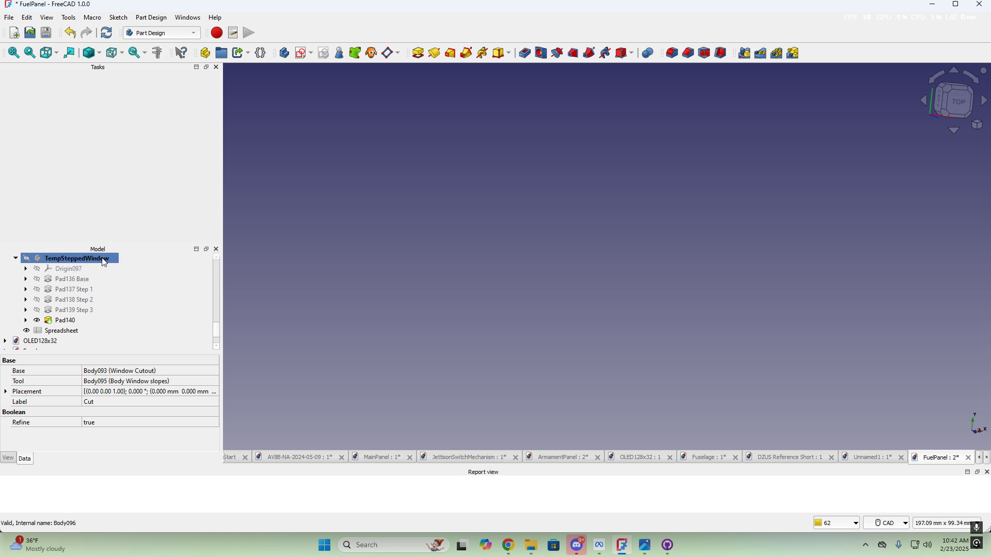
key(space)
mouse_move(538, 320)
middle_down()
mouse_move(531, 332)
mouse_move(590, 246)
mouse_move(695, 218)
mouse_move(781, 324)
middle_up()
scroll(471, 324, up, 3)
middle_drag(471, 324, 646, 272)
scroll(453, 293, down, 4)
mouse_move(454, 297)
middle_down()
mouse_move(657, 327)
mouse_move(729, 314)
mouse_move(604, 305)
mouse_move(568, 267)
mouse_move(555, 296)
mouse_move(520, 268)
mouse_move(484, 263)
mouse_move(491, 279)
mouse_move(524, 266)
middle_up()
Clear the selection, recentre the box and open the TempSteppedWindow spreadsheet
click(531, 164)
middle_drag(645, 356, 632, 313)
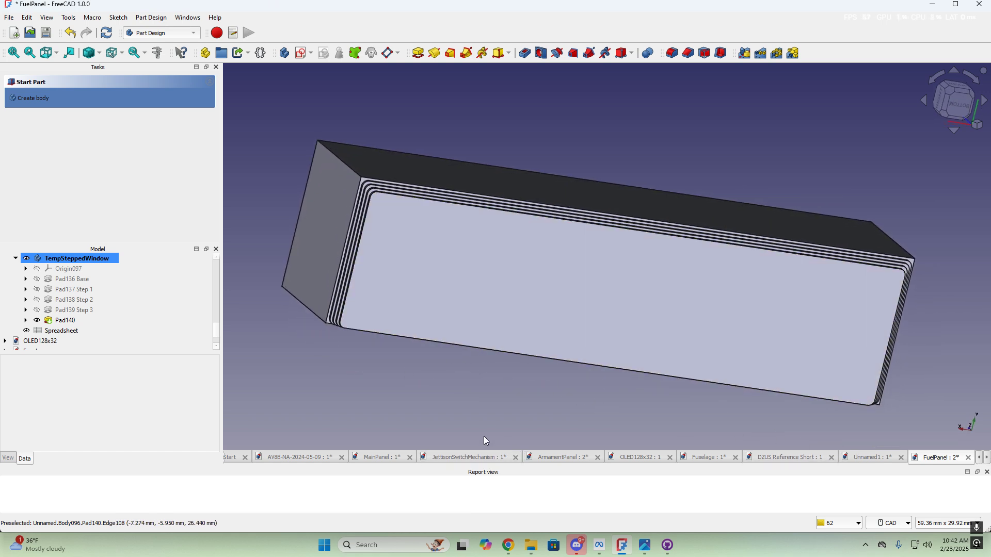
double_click(61, 330)
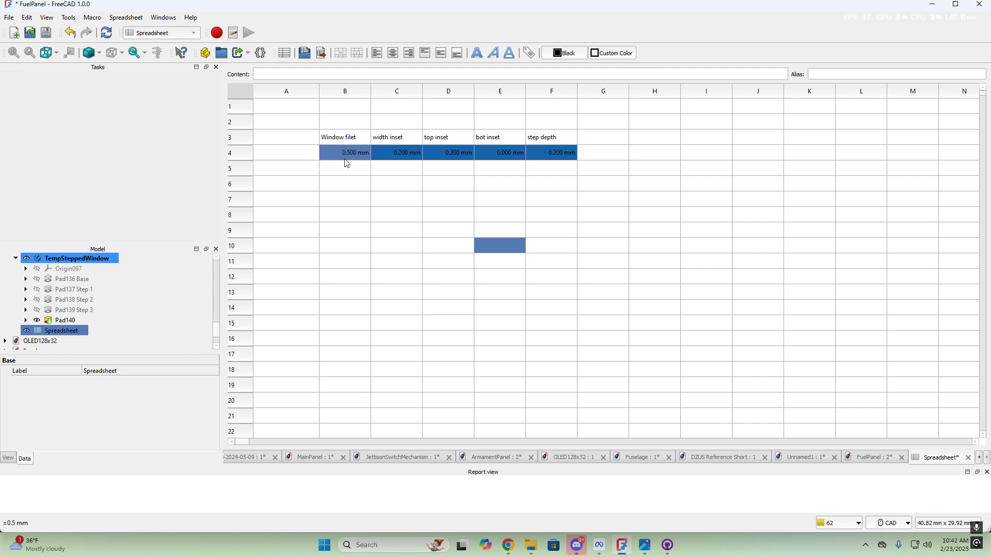
Make the row 4 parameter values B4:F4 bold with a cyan background
drag(347, 163, 559, 155)
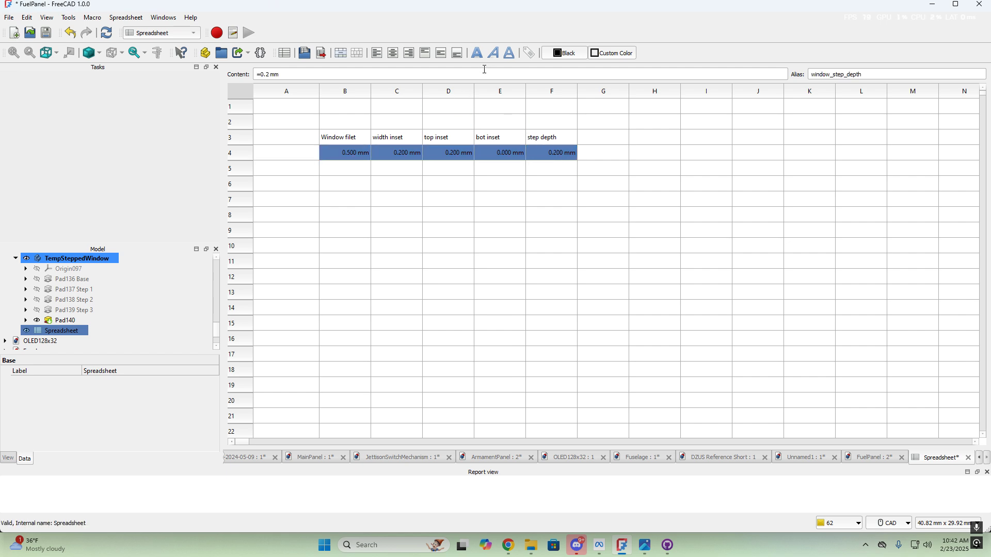
click(477, 52)
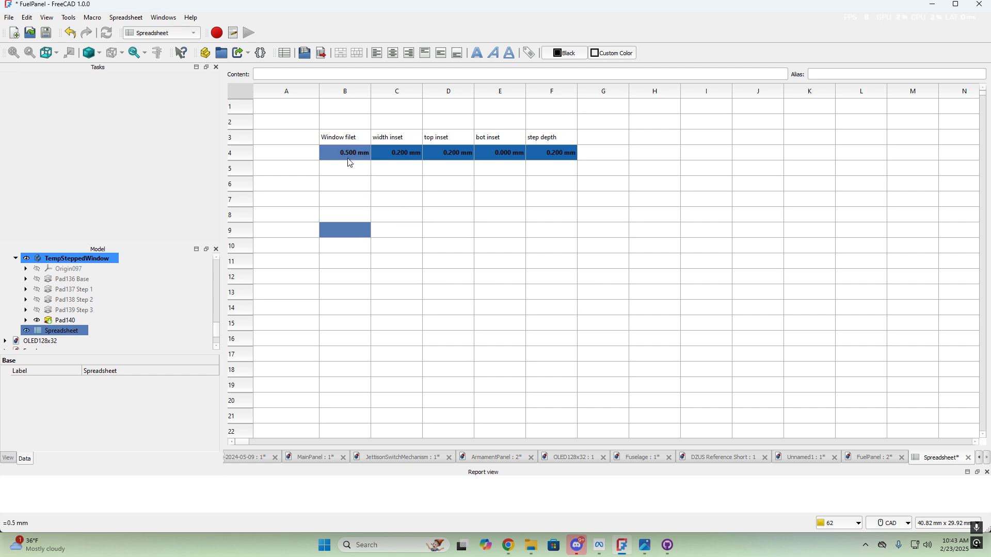
drag(348, 162, 587, 167)
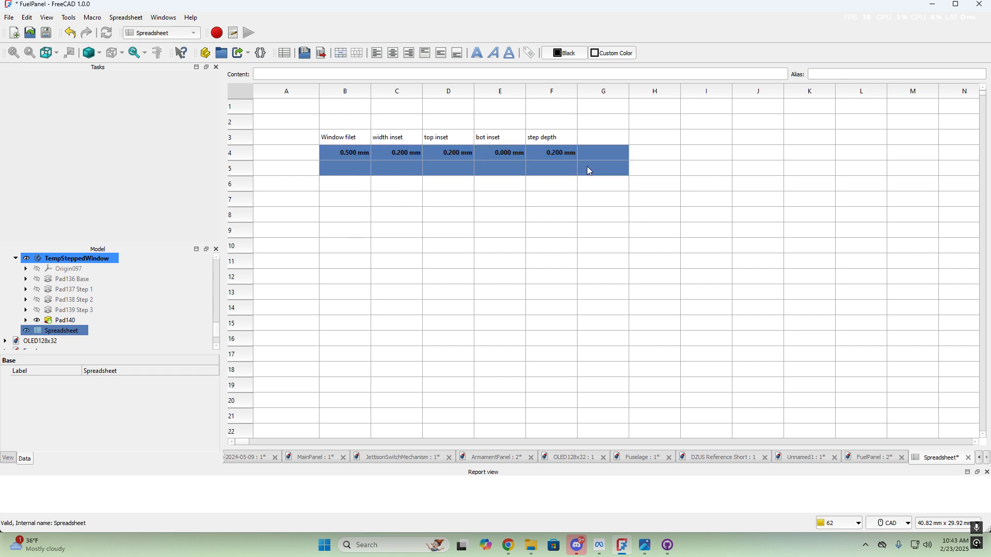
click(619, 54)
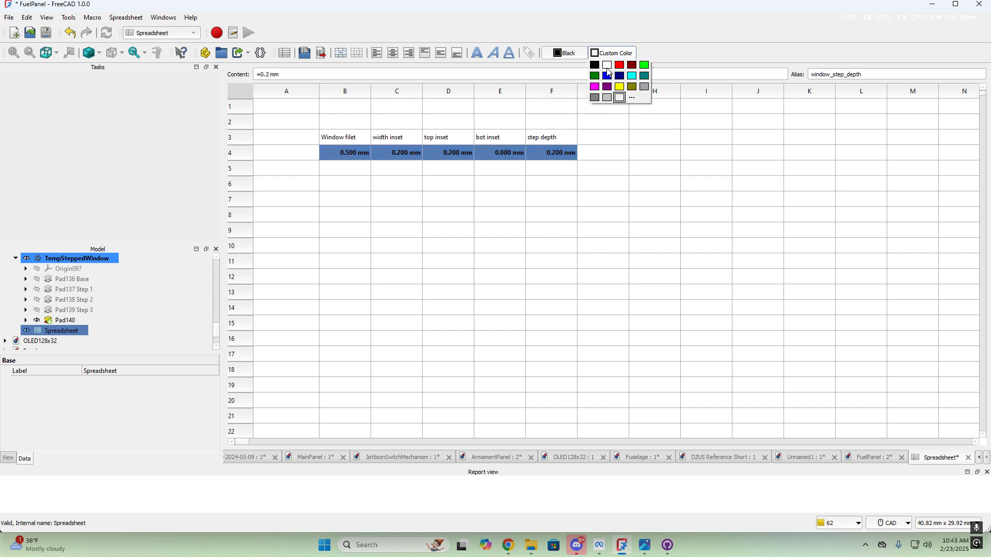
click(632, 76)
click(529, 232)
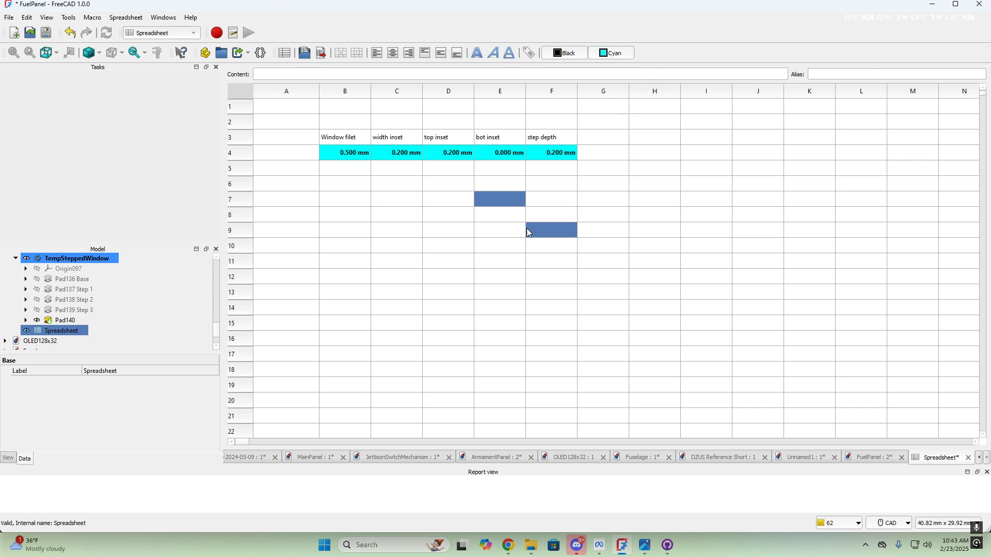
click(450, 231)
click(445, 258)
Inspect the Window filet and width inset cells, comparing them against the FuelPanel model
click(379, 162)
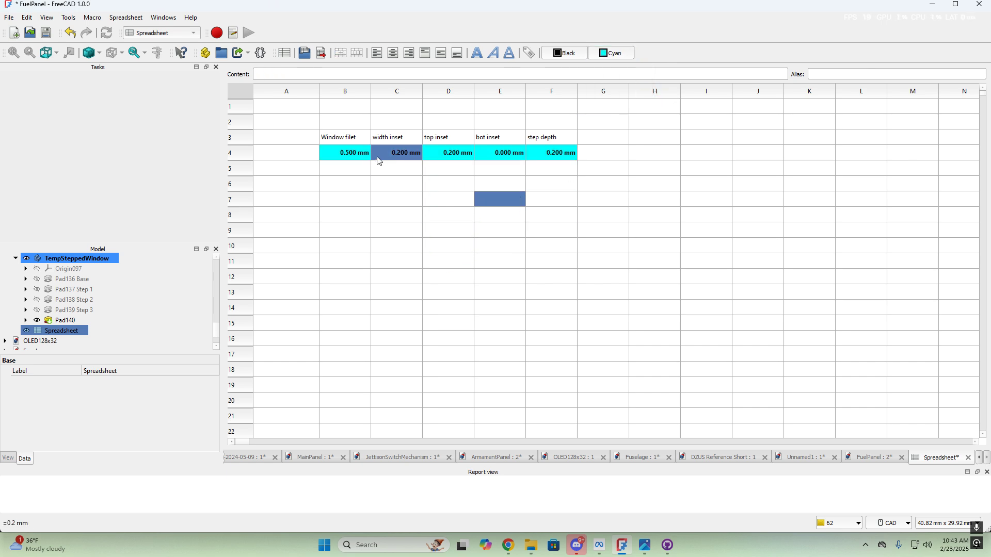
click(342, 137)
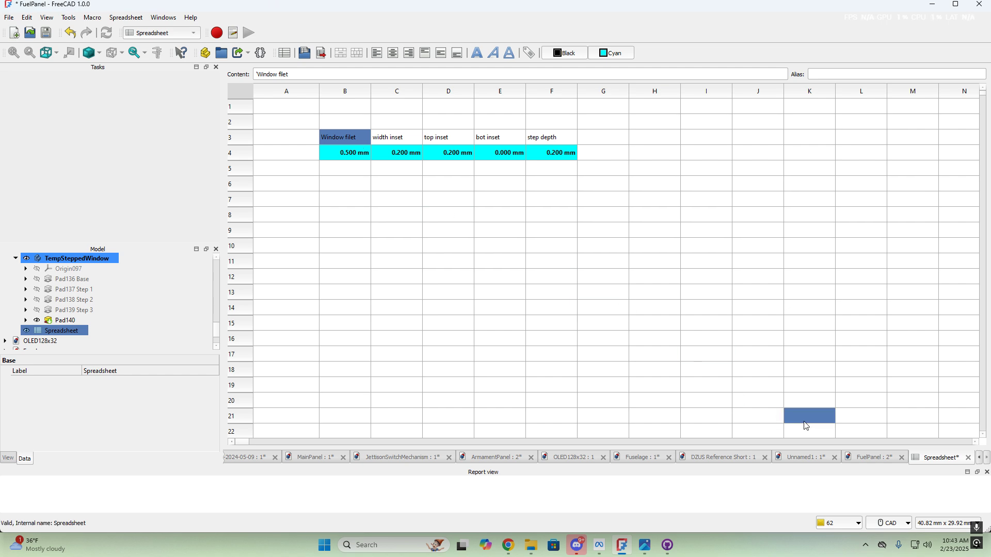
click(878, 458)
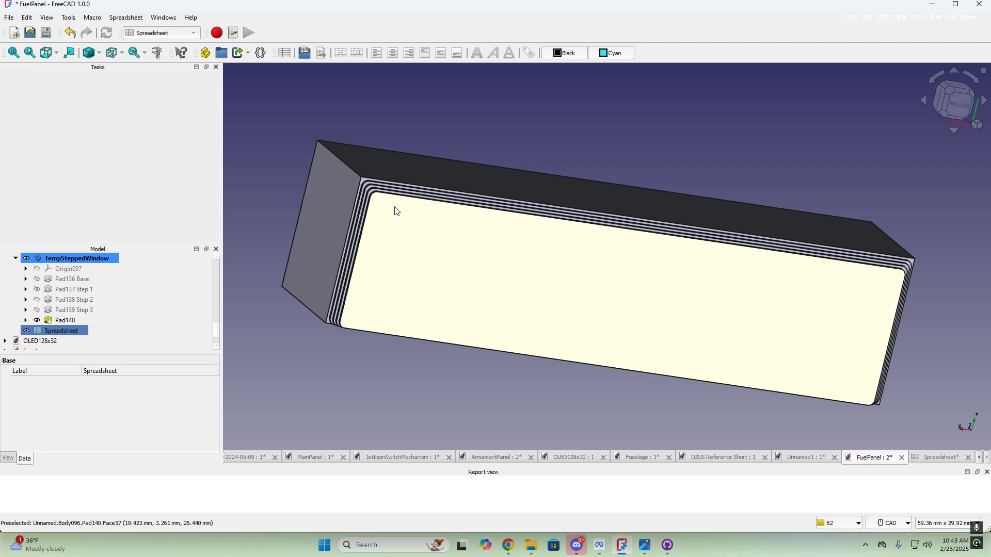
scroll(375, 193, up, 5)
scroll(372, 189, up, 3)
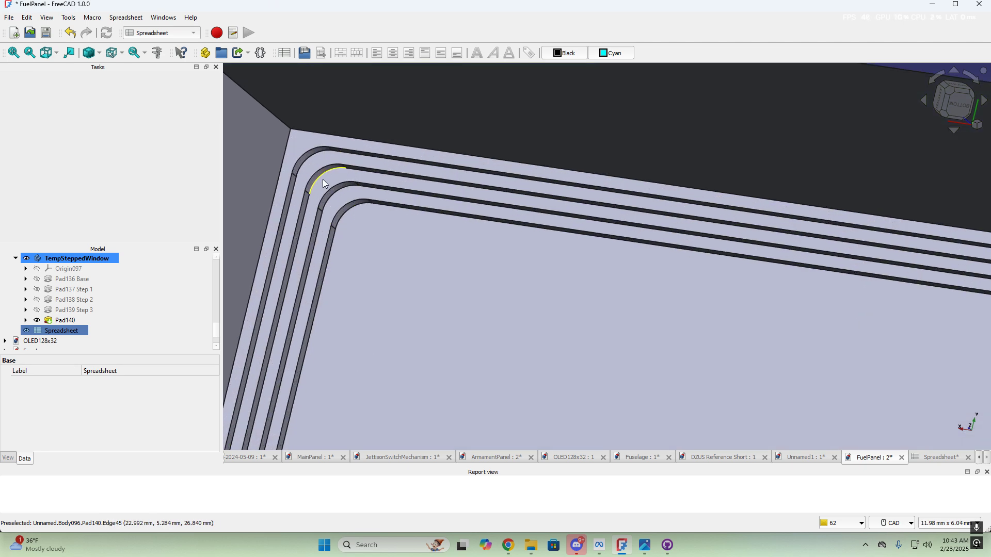
click(936, 458)
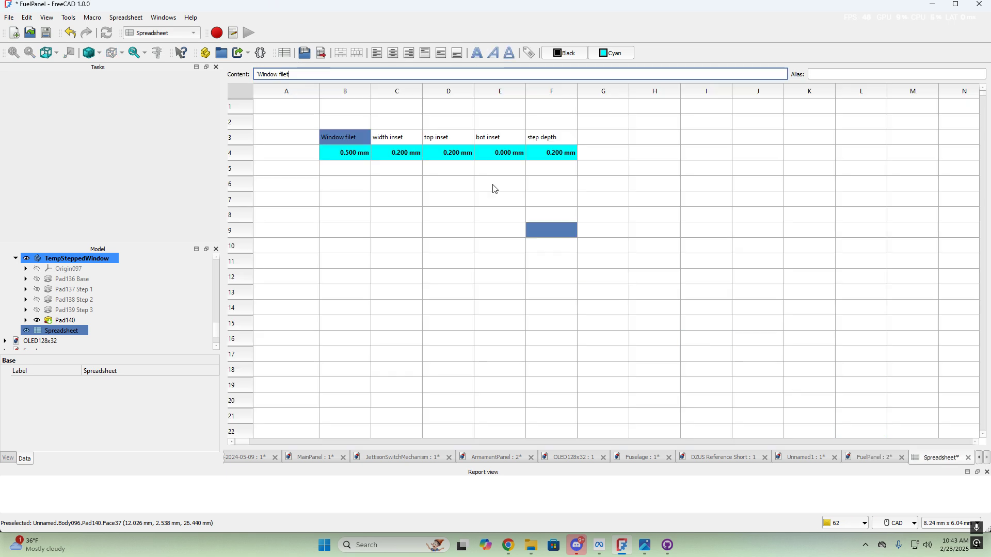
drag(345, 137, 367, 157)
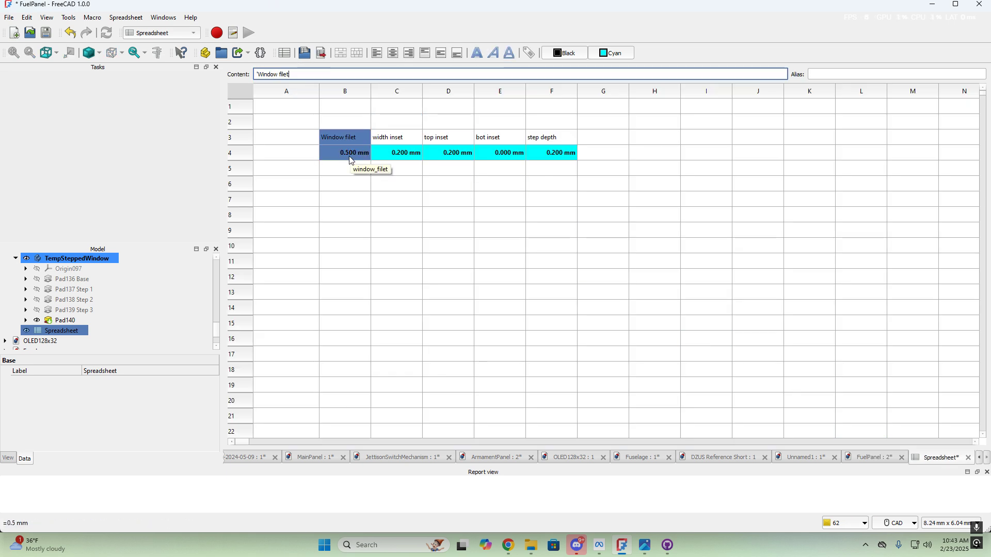
click(400, 151)
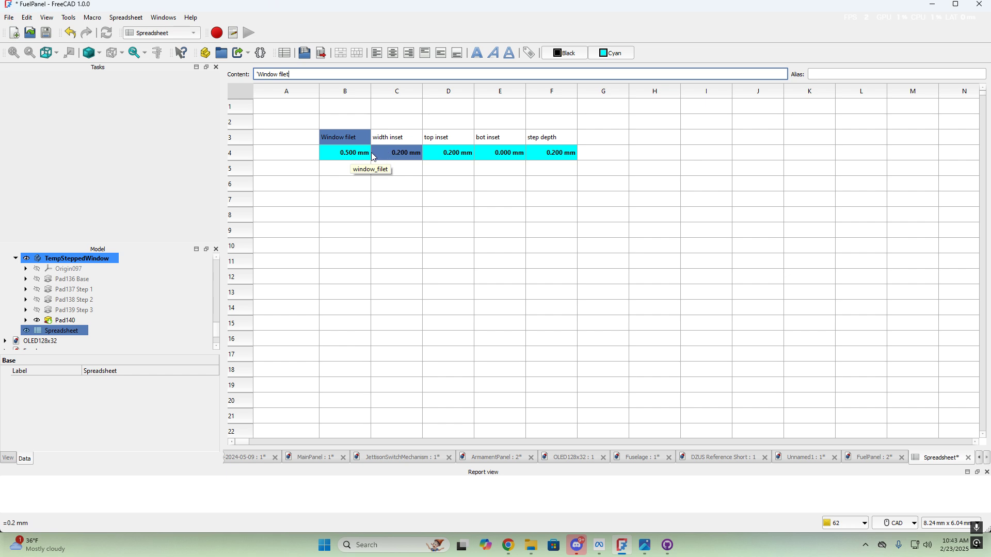
click(349, 156)
click(411, 233)
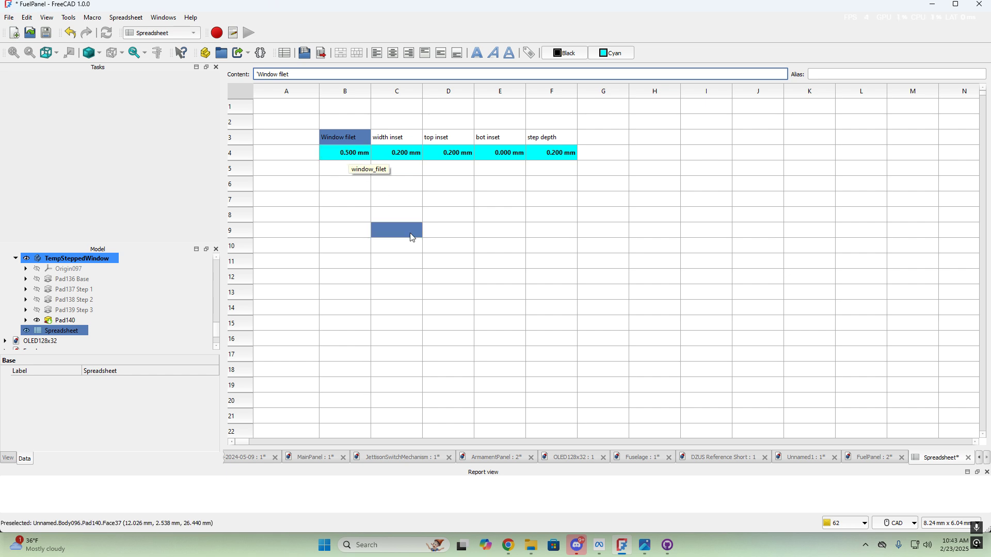
click(431, 199)
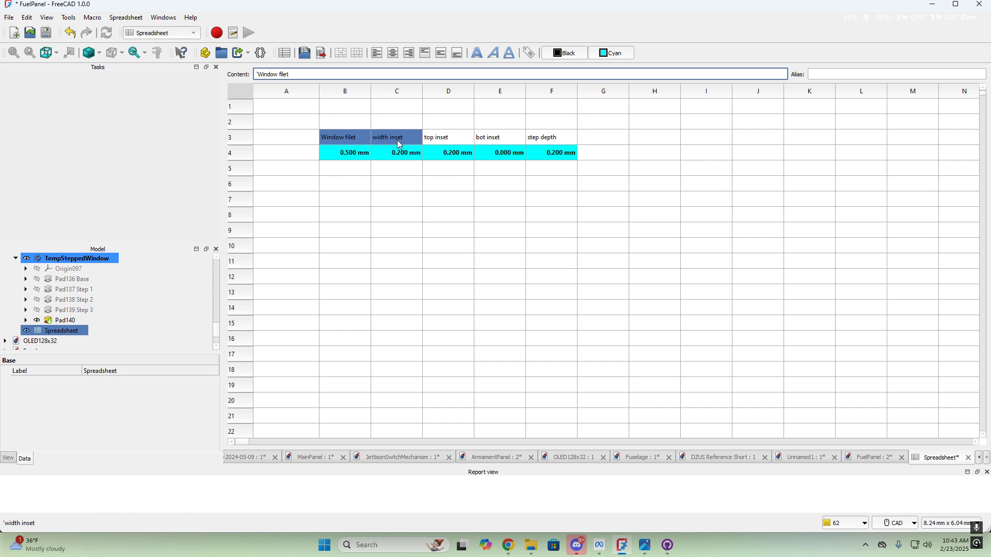
Switch to the FuelPanel model and briefly consult the fuel panel photo
click(871, 457)
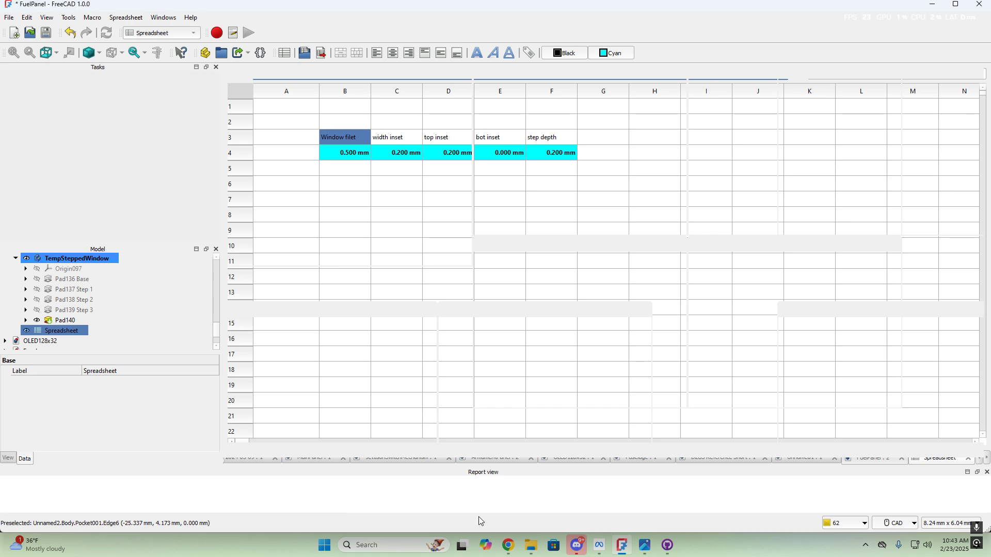
click(934, 6)
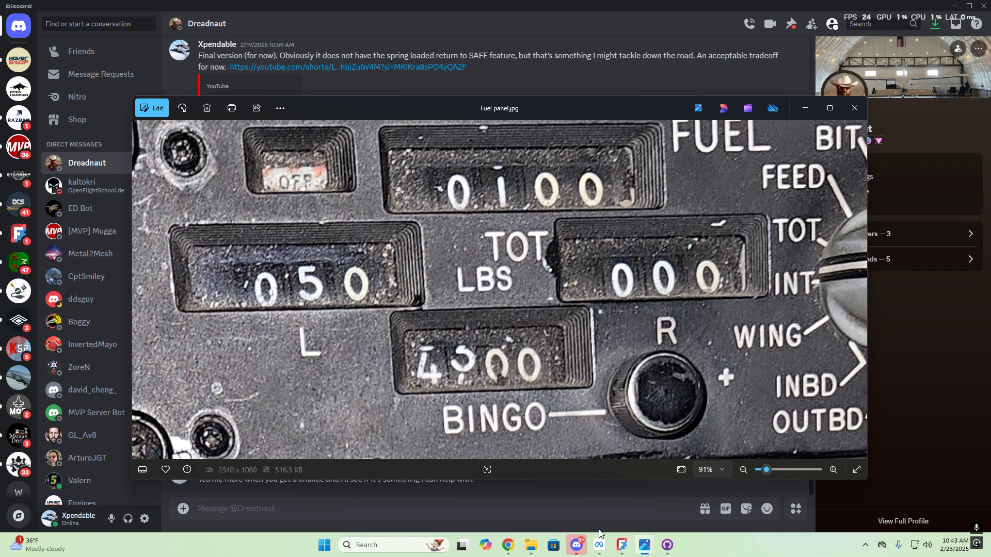
click(625, 548)
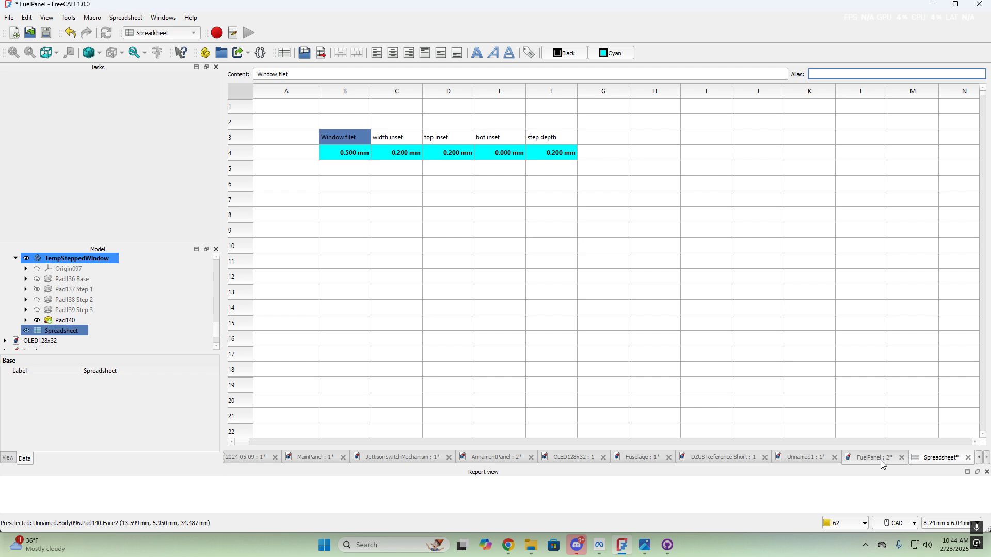
Flip between the FuelPanel model and the parameter spreadsheet to compare them
click(878, 458)
scroll(501, 271, down, 2)
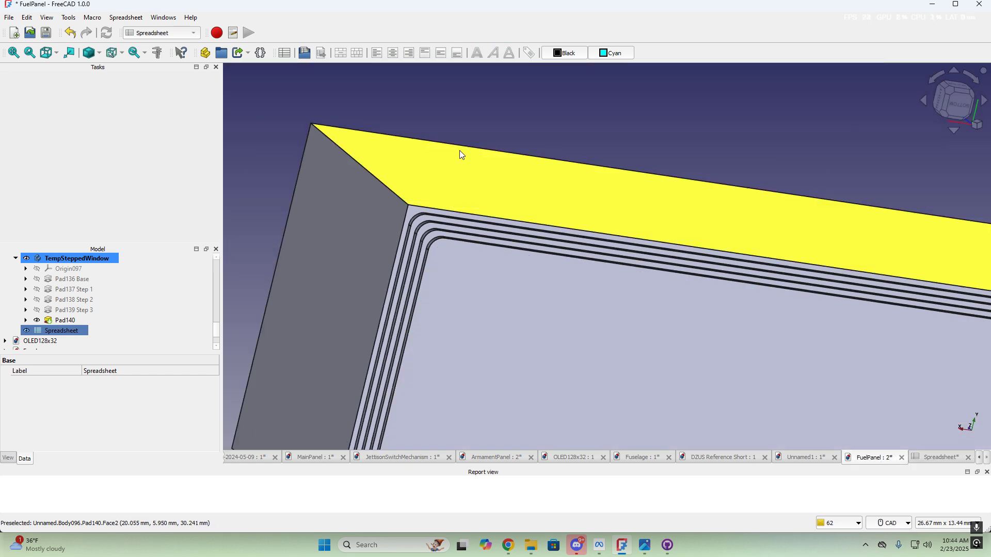
scroll(516, 261, up, 3)
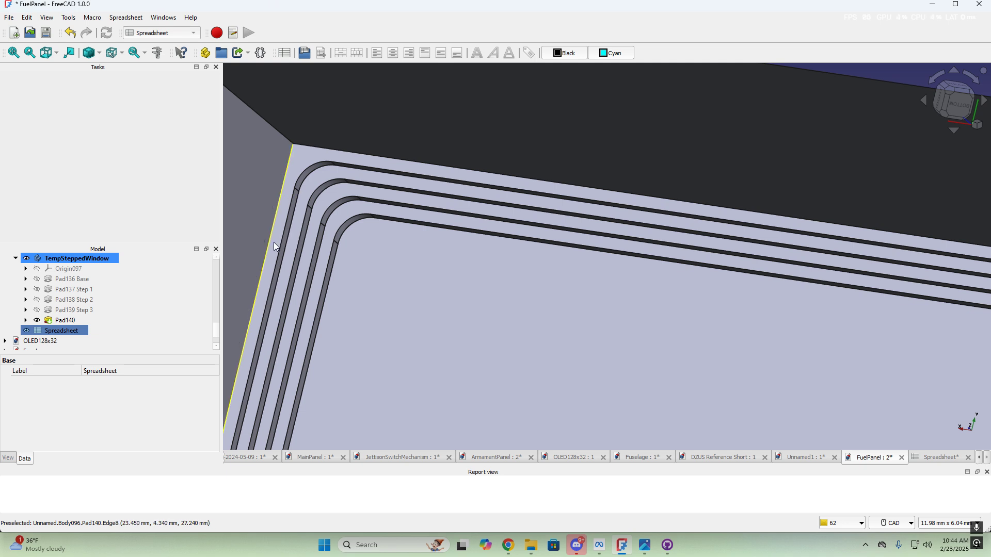
click(940, 457)
click(543, 209)
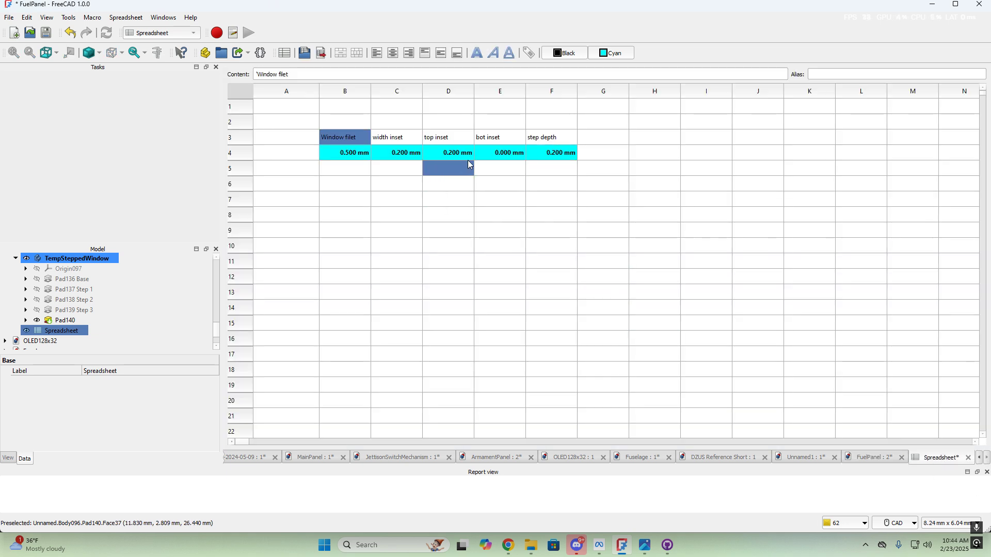
click(873, 458)
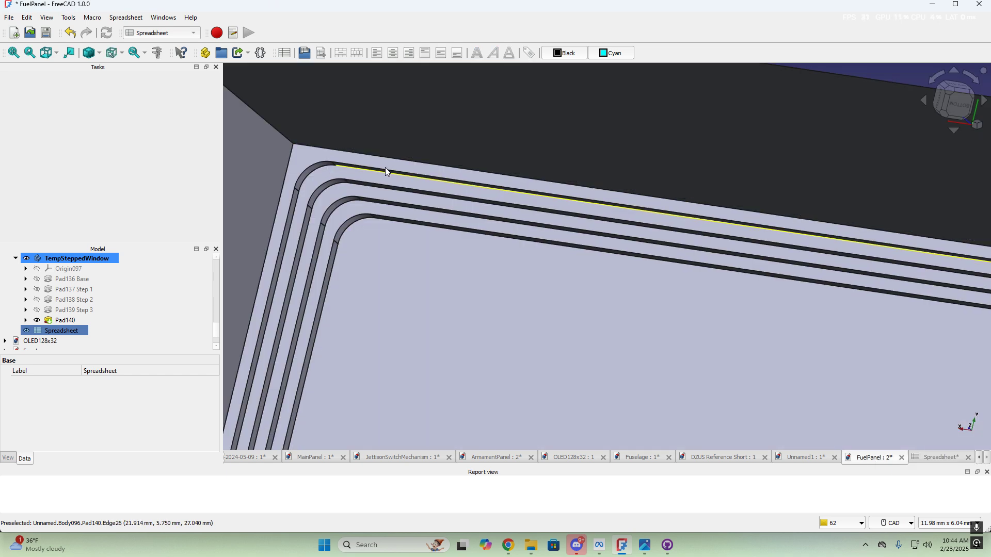
click(929, 458)
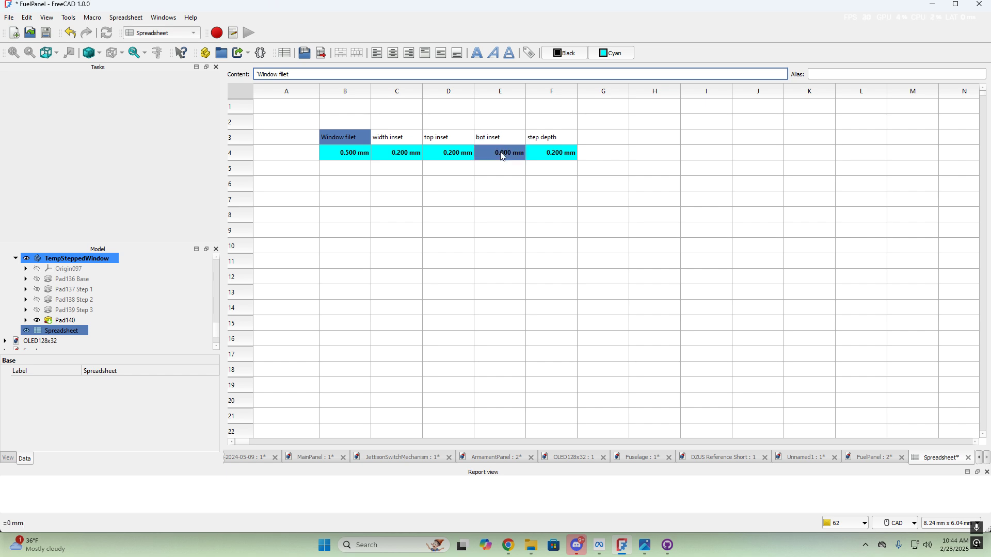
click(872, 458)
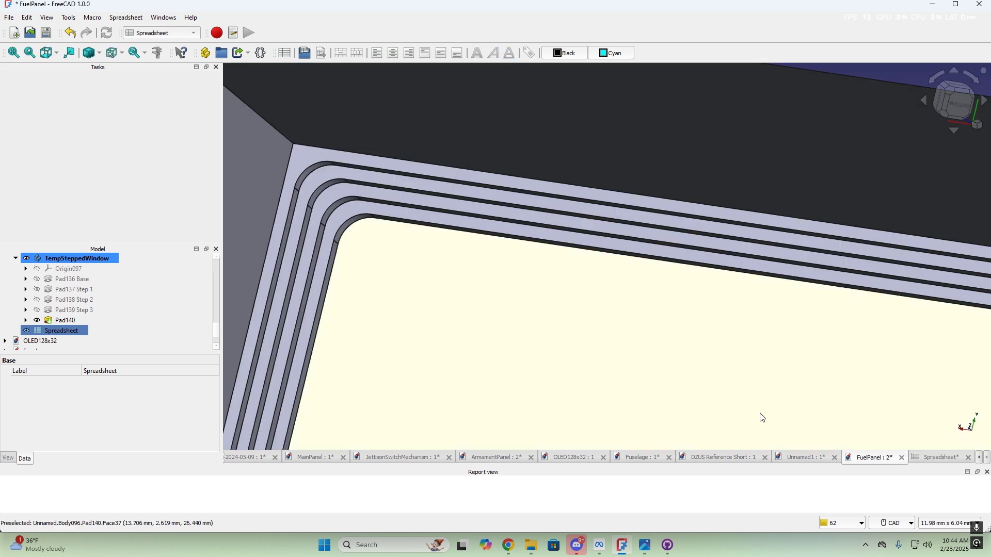
Pan and orbit the model along the stepped edges around its lower corner
scroll(592, 329, down, 4)
middle_drag(527, 413, 581, 180)
scroll(547, 319, up, 3)
mouse_move(562, 369)
middle_down()
mouse_move(577, 307)
mouse_move(516, 294)
middle_up()
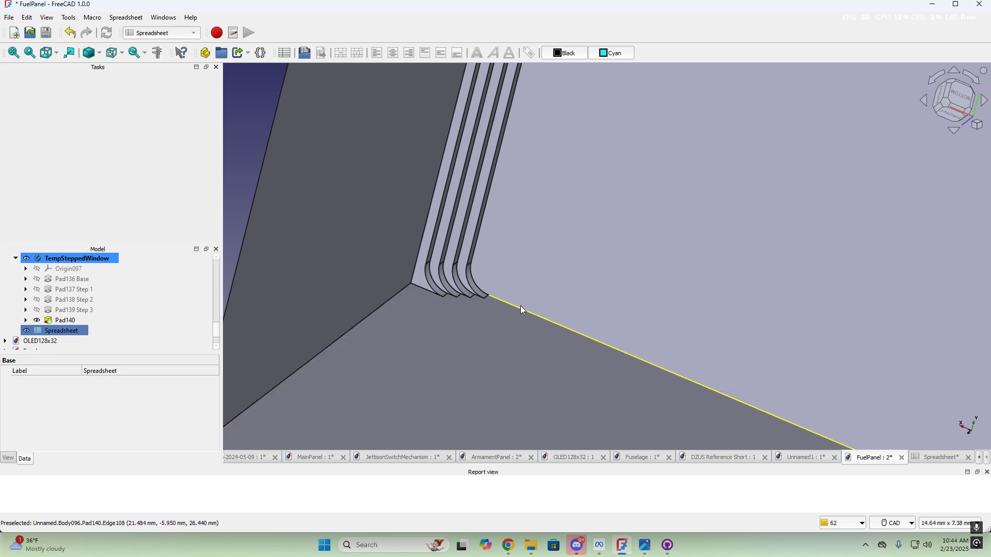
scroll(521, 305, down, 3)
middle_drag(593, 254, 562, 274)
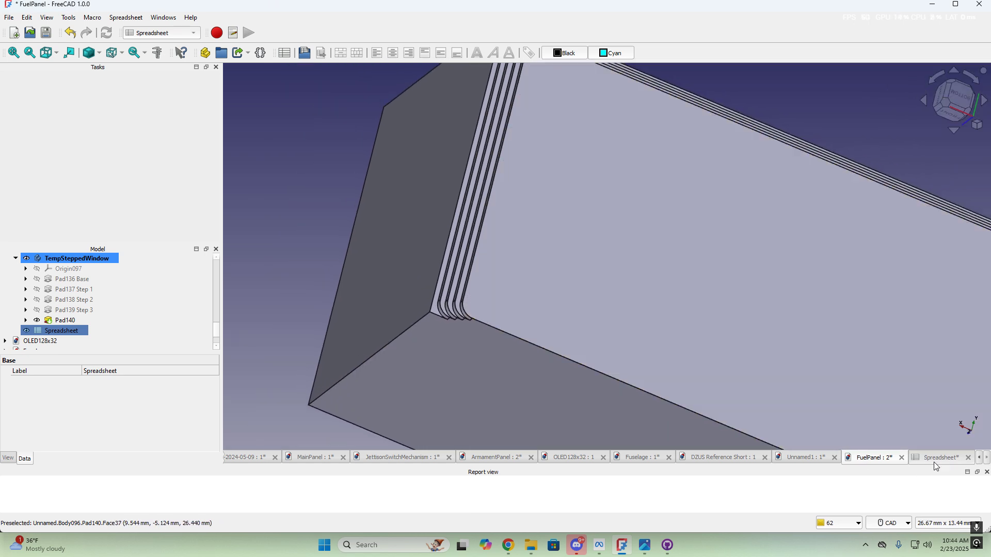
click(935, 463)
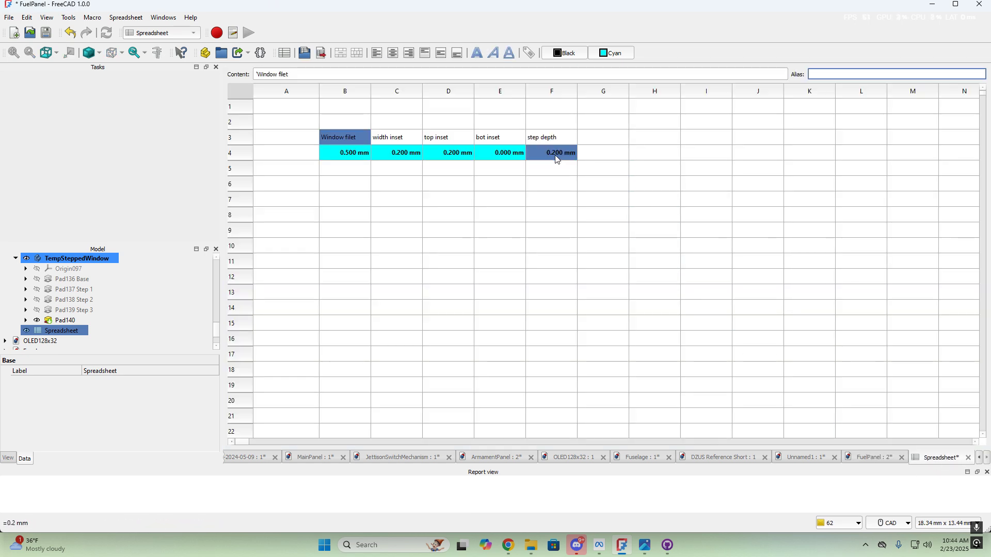
Tilt and orbit the model to inspect its lower side face, checking the spreadsheet between views
click(879, 457)
scroll(573, 315, up, 4)
middle_drag(420, 258, 646, 323)
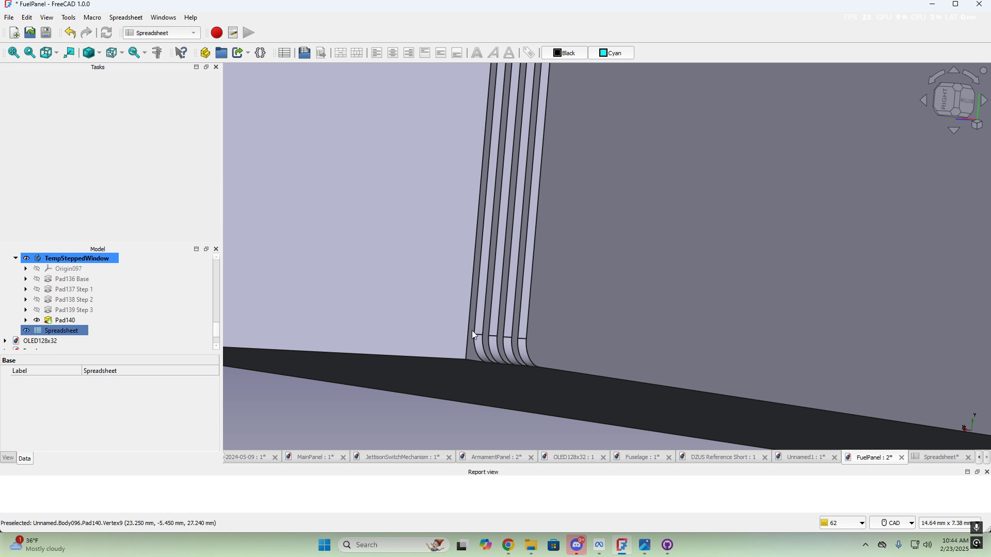
click(951, 461)
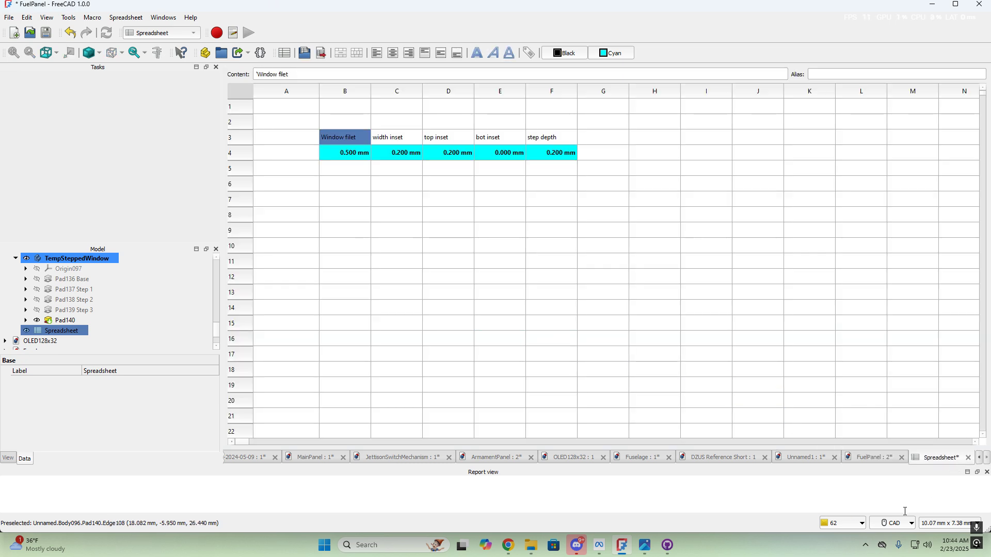
click(872, 458)
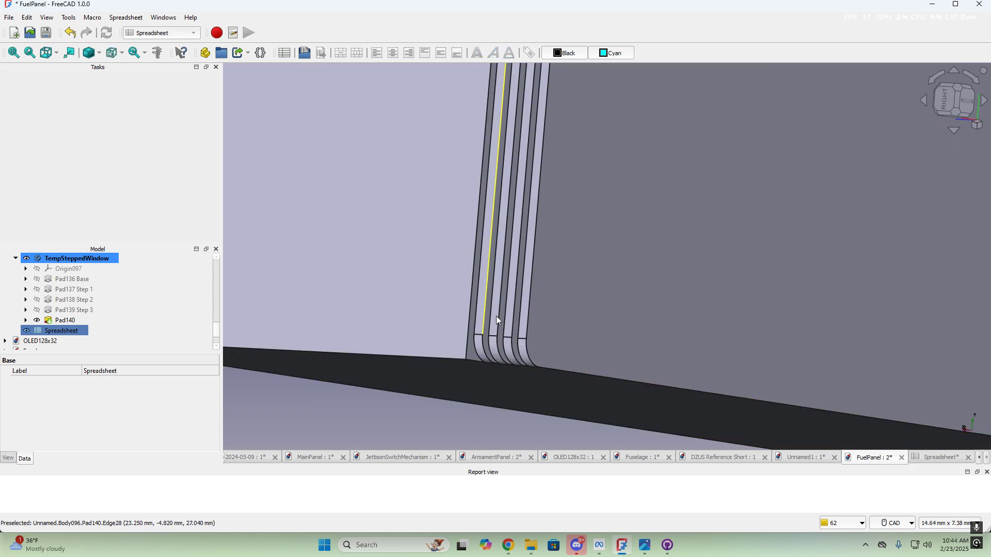
scroll(629, 350, down, 4)
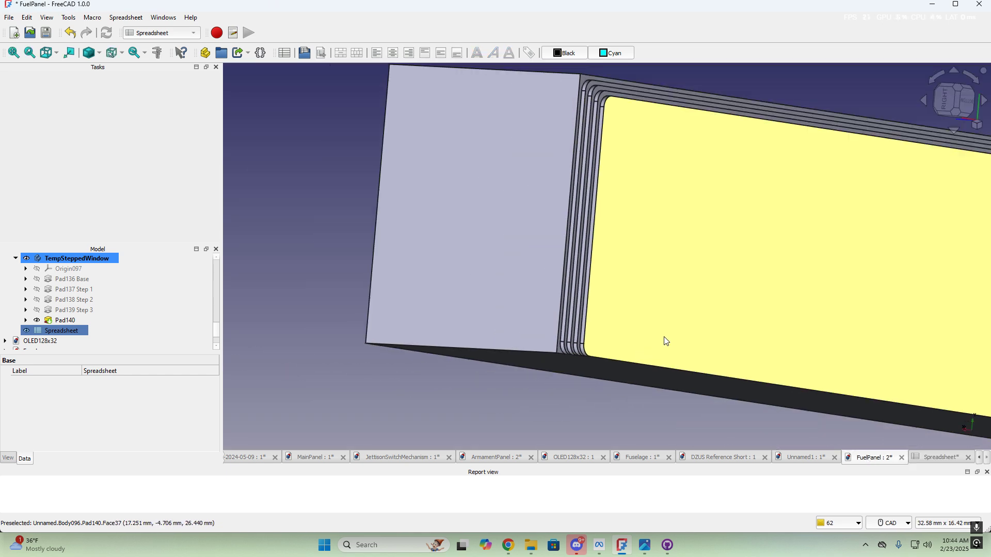
middle_drag(663, 337, 542, 274)
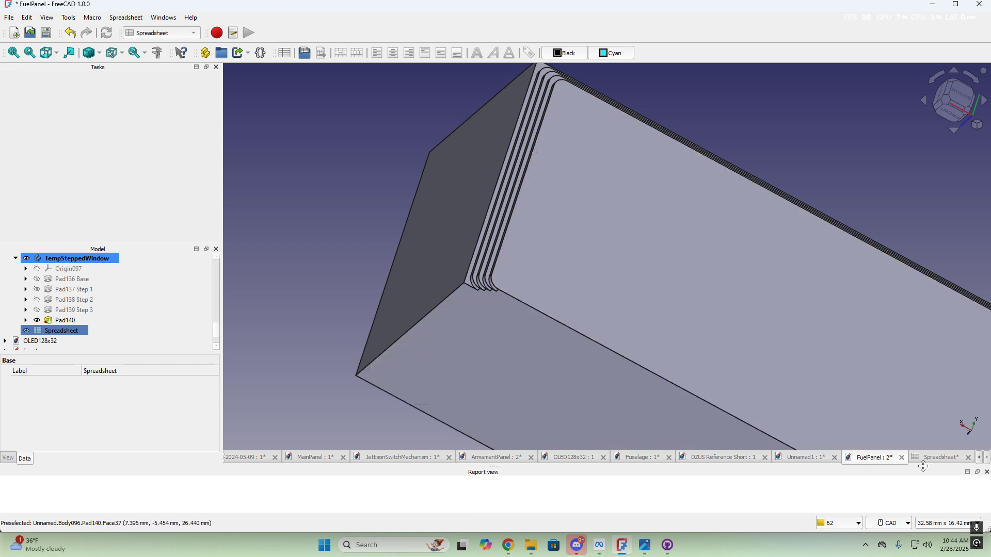
click(940, 457)
Set the bottom inset in E4 to 0.2 mm and check the steps in the model
click(513, 155)
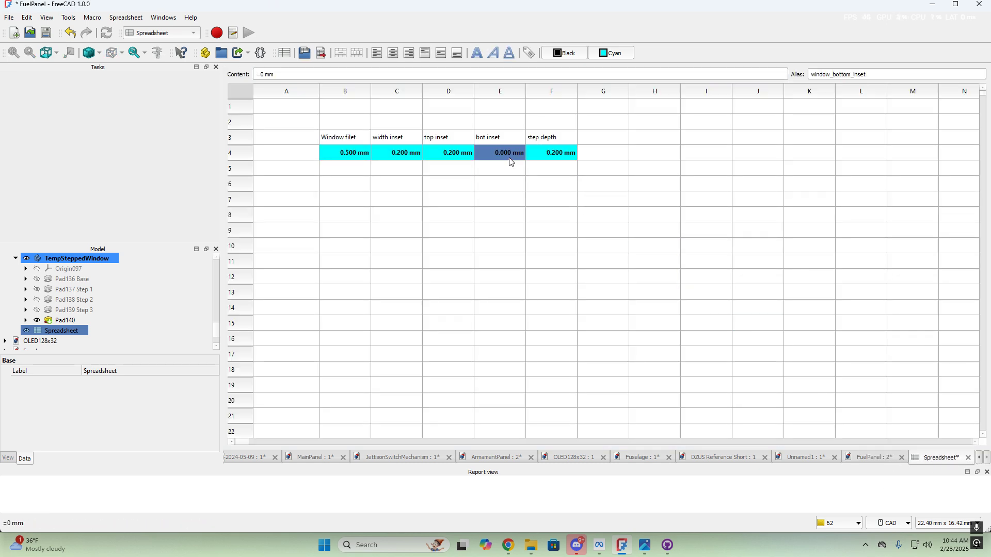
text(0.2)
key(Tab)
click(551, 232)
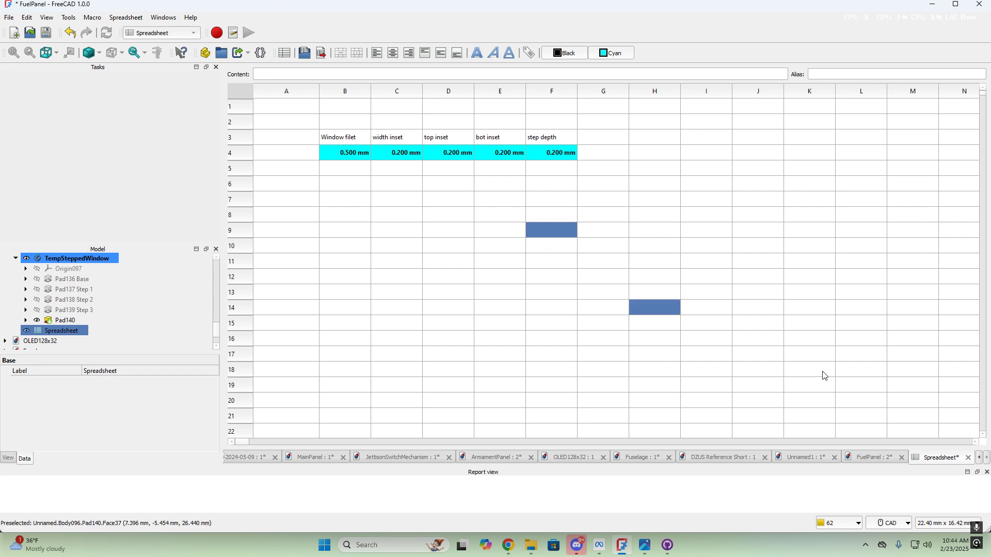
click(872, 458)
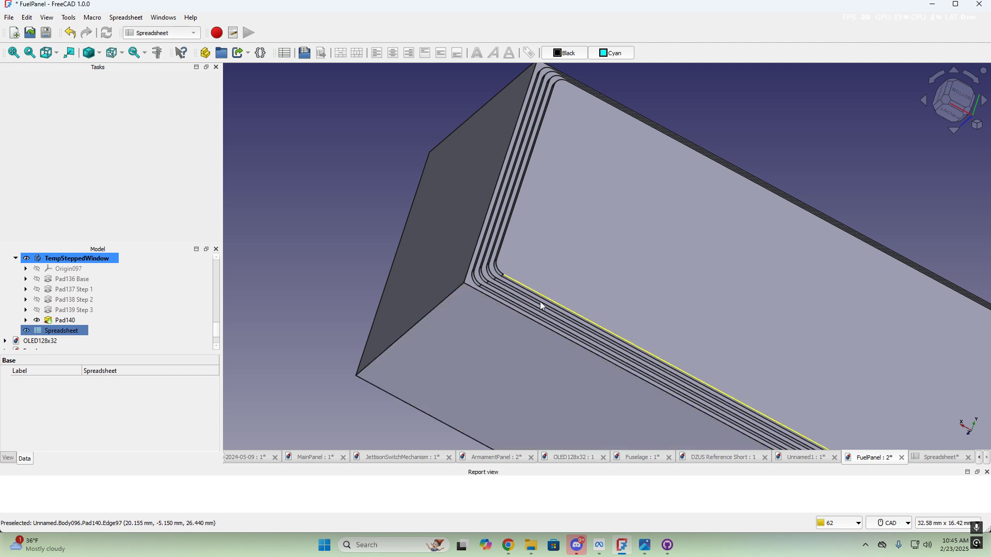
middle_drag(497, 303, 490, 348)
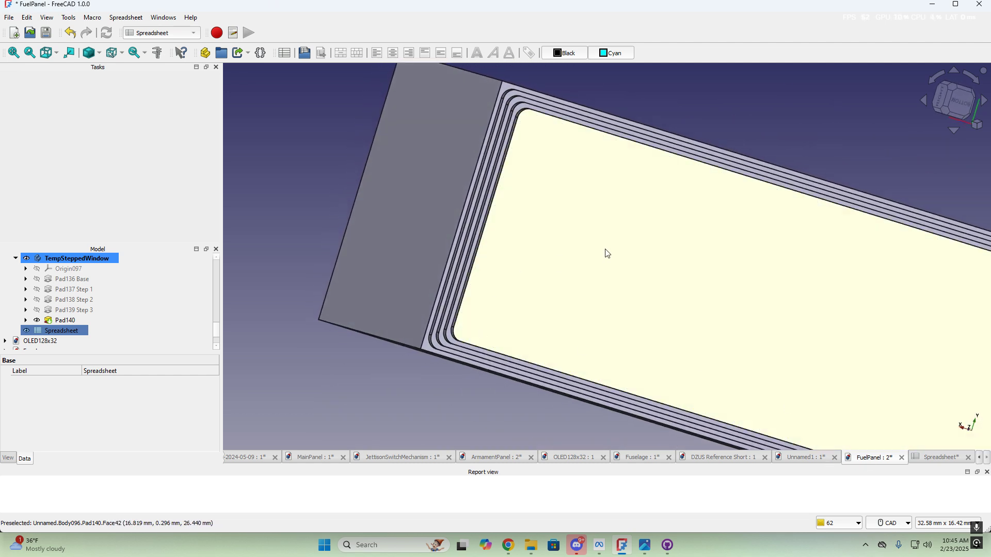
scroll(606, 253, down, 1)
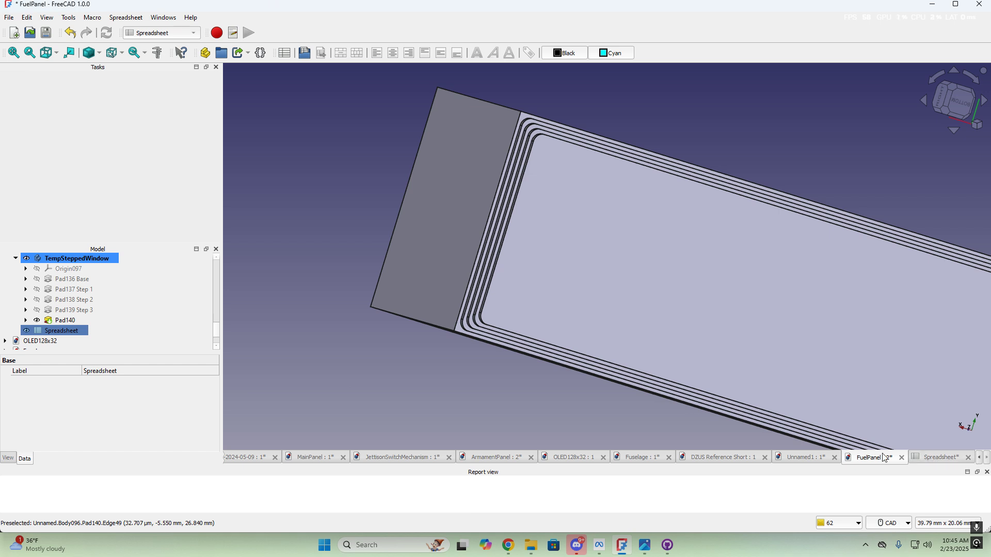
Reset the bottom inset in E4 to 0 mm and return to the model
click(936, 458)
click(491, 154)
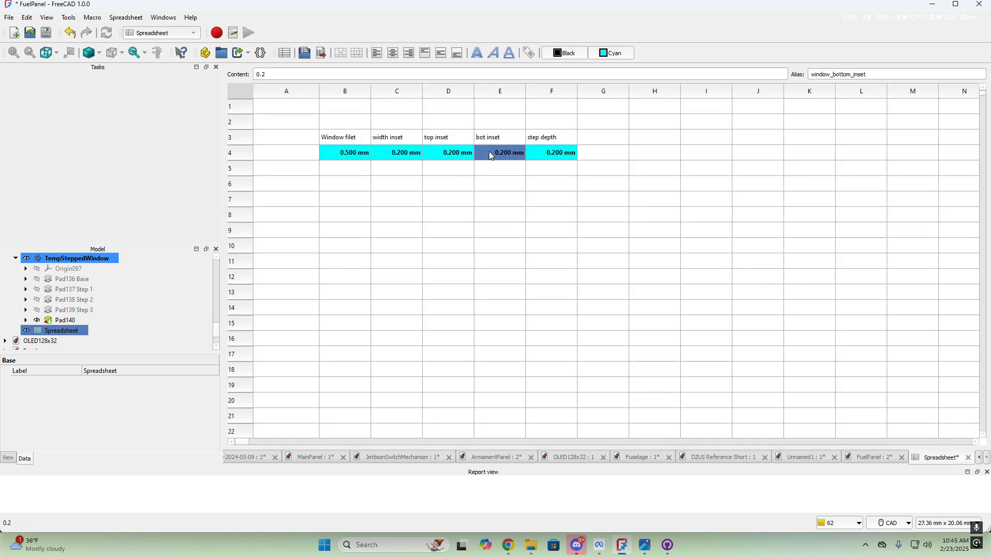
text(0)
key(Return)
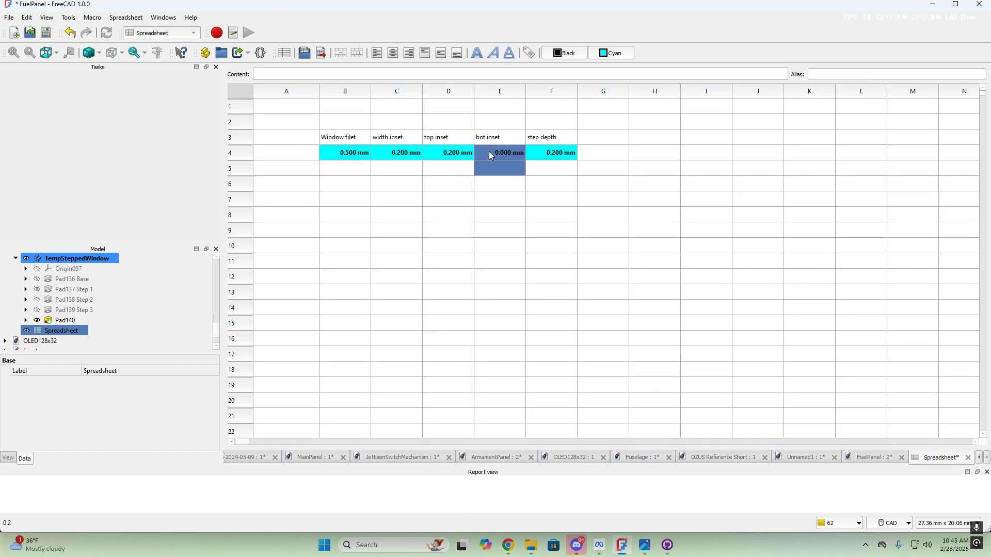
click(880, 458)
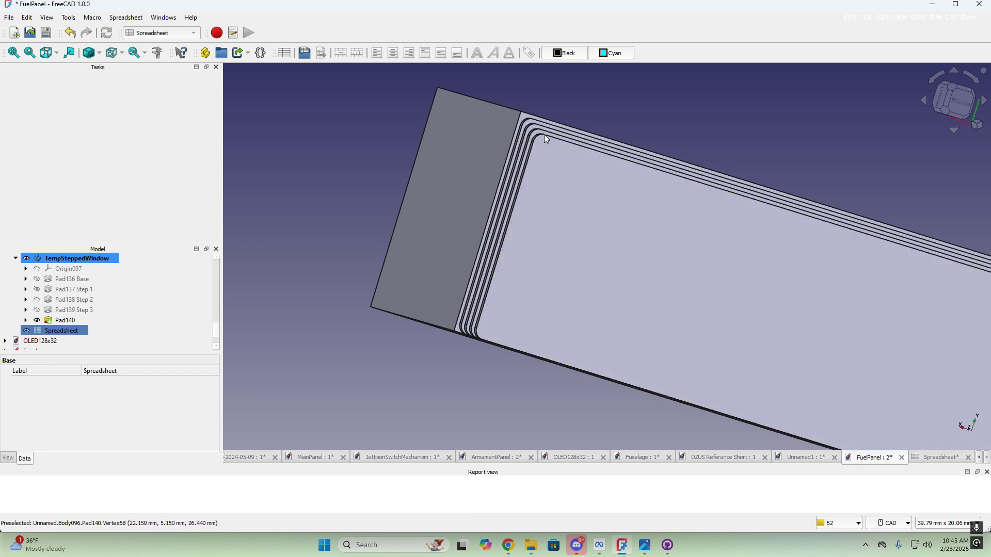
Change the Window filet value in B4 to 1mm
click(939, 458)
click(351, 154)
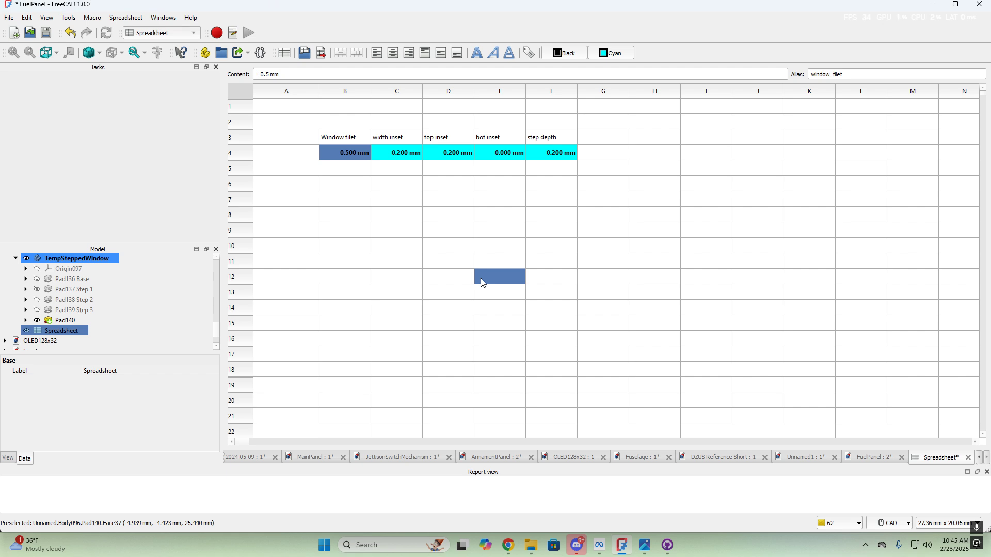
text(1)
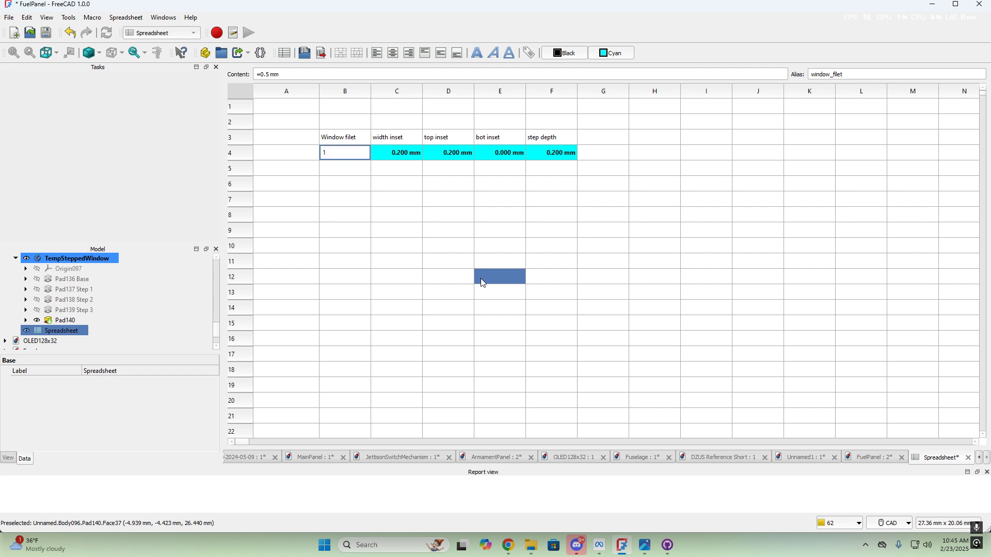
text(mm)
key(Tab)
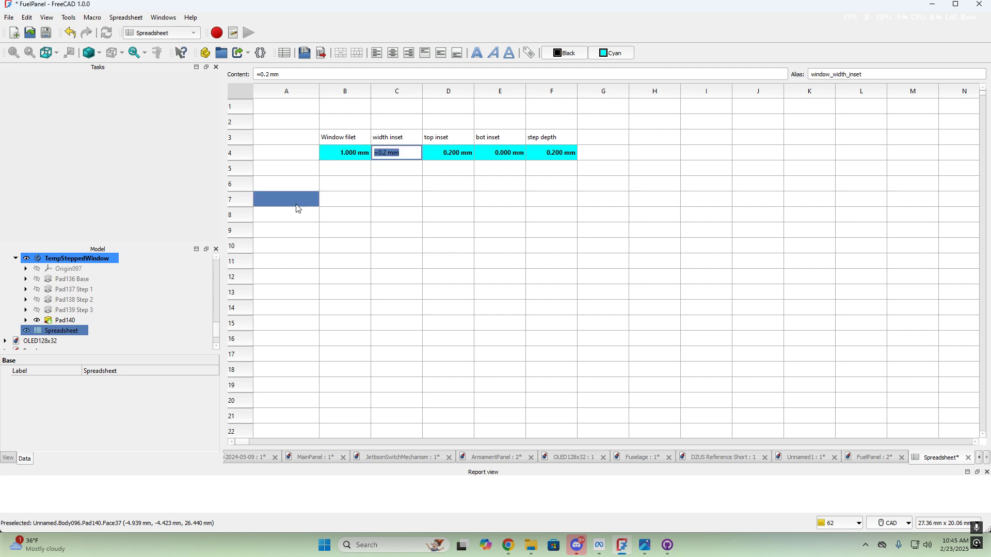
click(398, 216)
Orbit and zoom the panel to inspect the rounder stepped corners
click(877, 458)
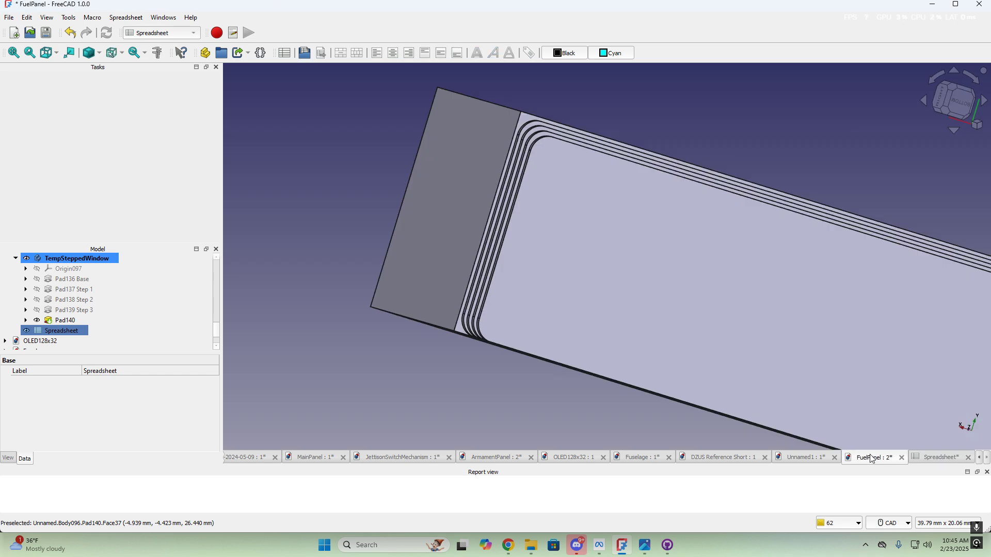
middle_drag(570, 133, 507, 161)
scroll(661, 178, down, 4)
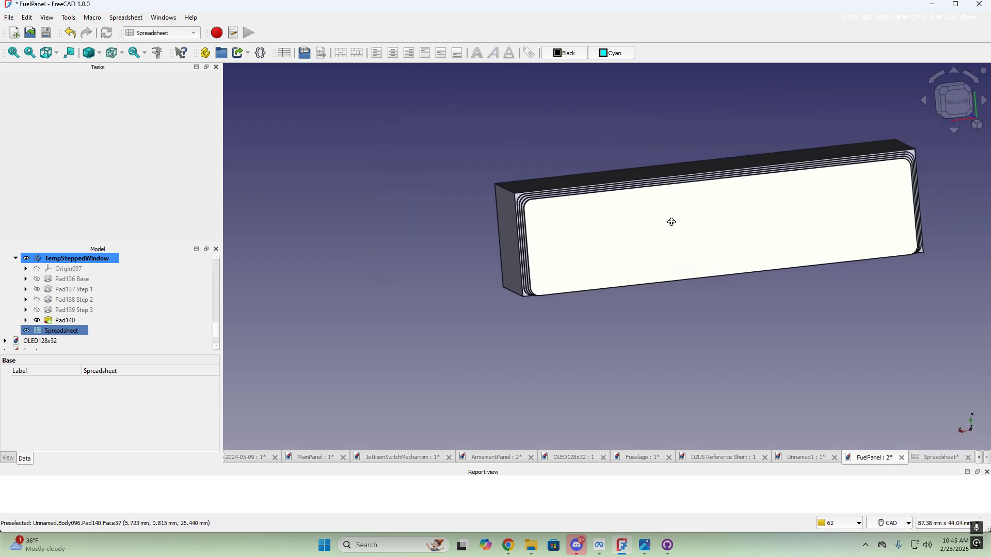
scroll(540, 206, up, 6)
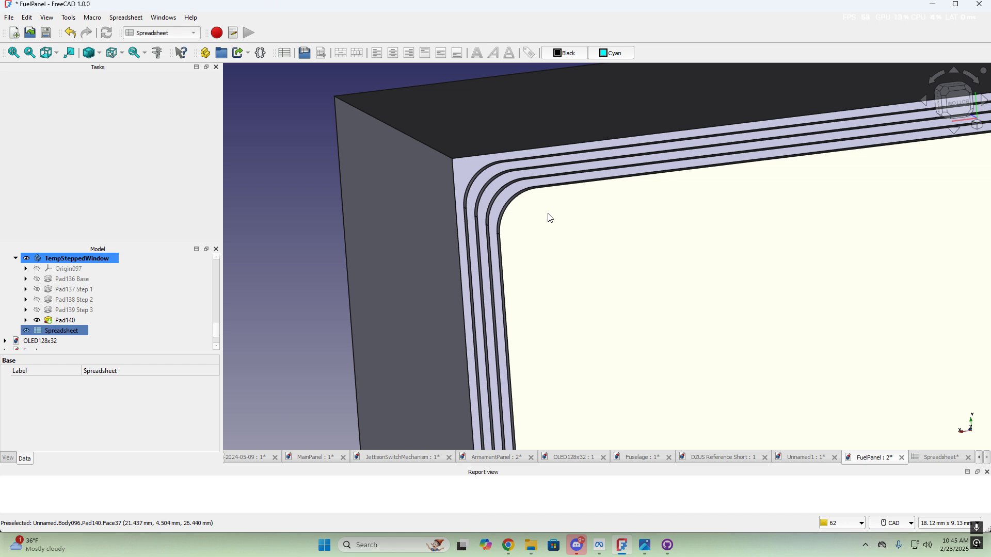
middle_drag(548, 214, 503, 201)
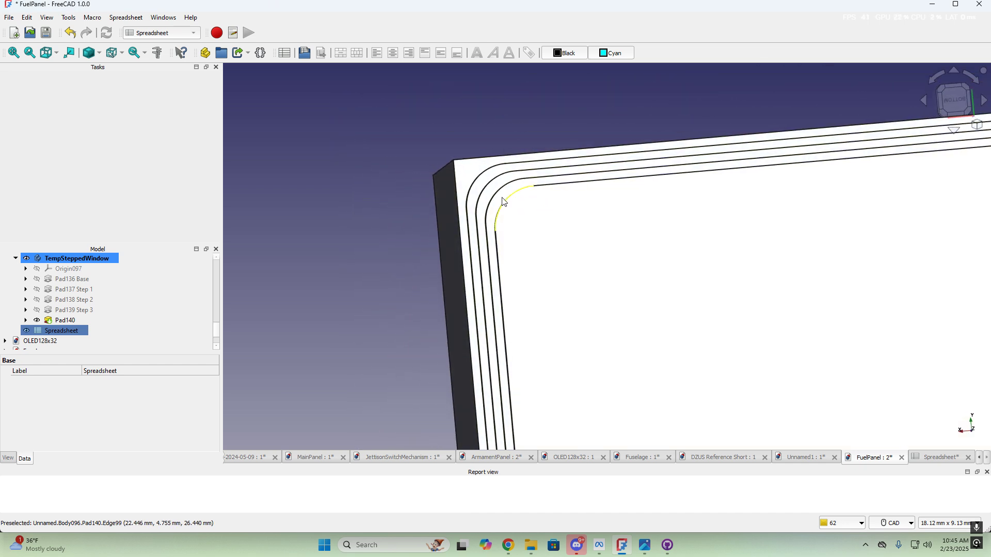
scroll(510, 208, up, 3)
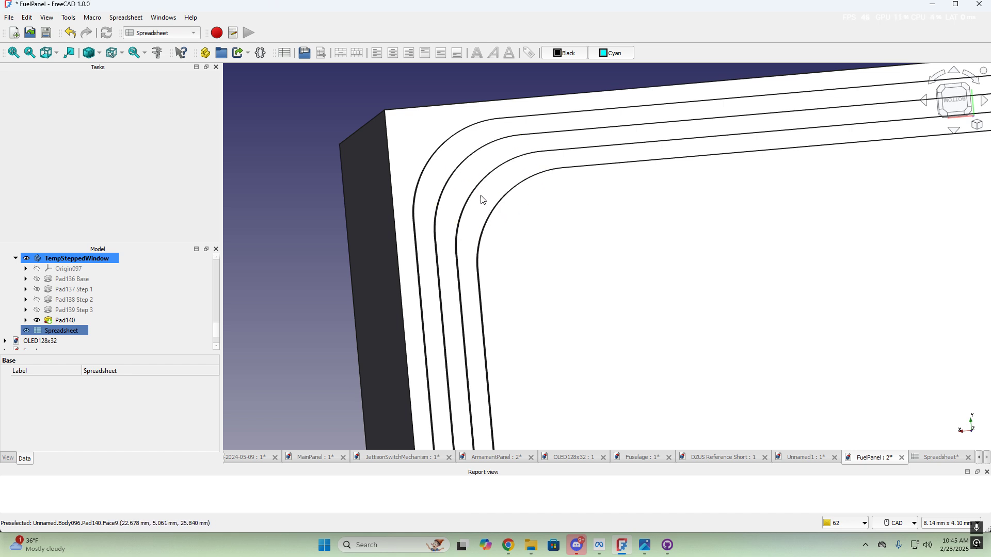
scroll(526, 226, down, 3)
scroll(625, 275, down, 2)
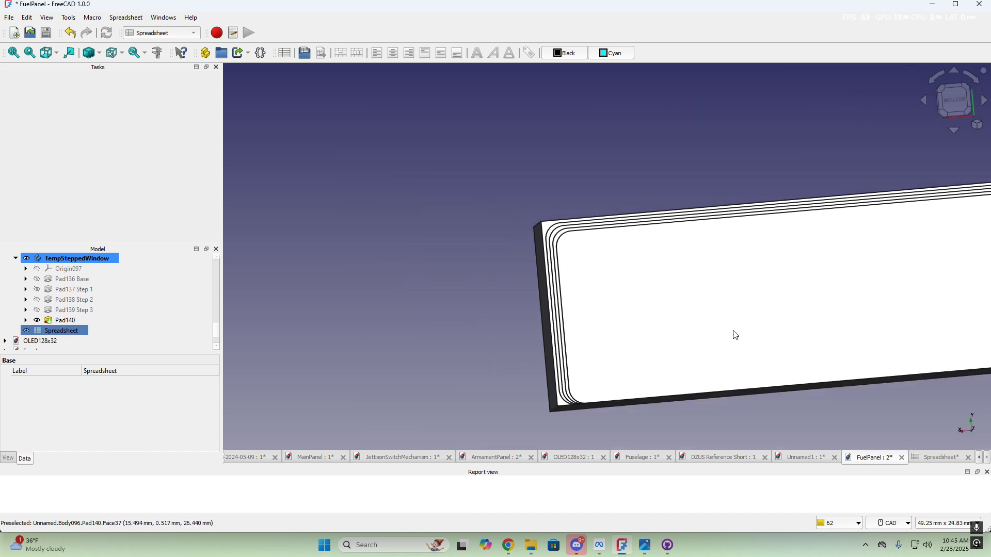
mouse_move(706, 324)
middle_down()
mouse_move(611, 313)
mouse_move(608, 299)
mouse_move(728, 321)
mouse_move(624, 347)
mouse_move(626, 333)
mouse_move(721, 338)
mouse_move(592, 333)
mouse_move(534, 315)
middle_up()
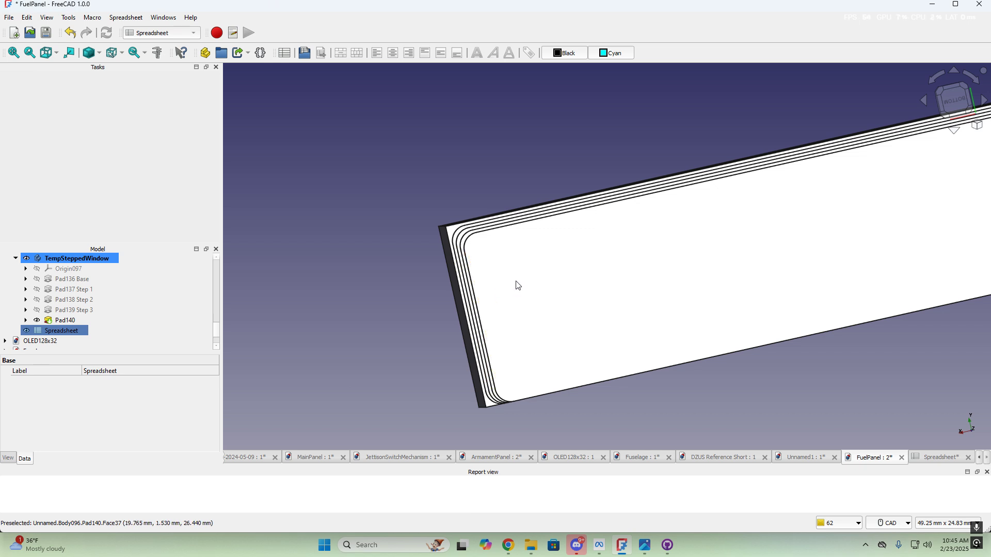
Enter 0.25 mm for the width inset (C4) and top inset (D4), leaving bottom inset at 0
click(948, 461)
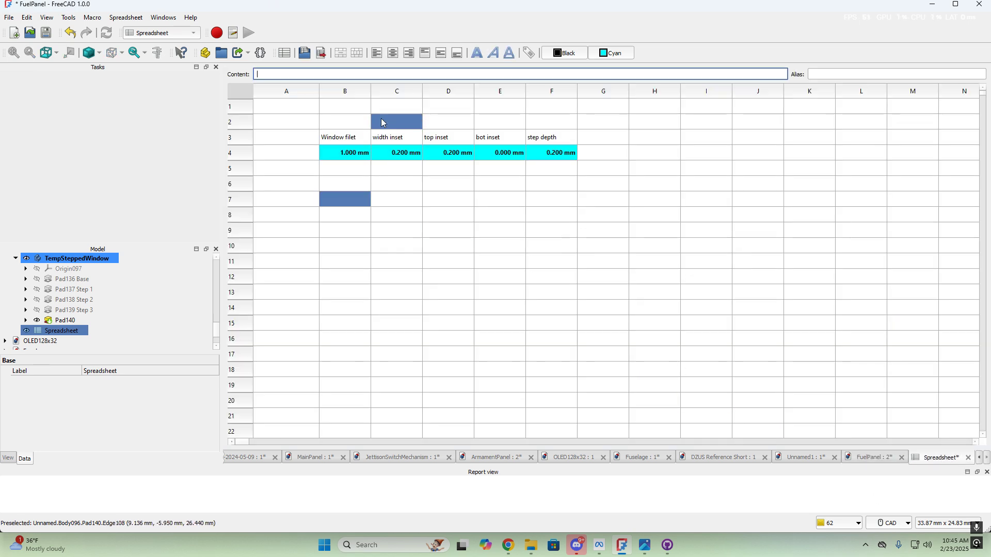
click(397, 153)
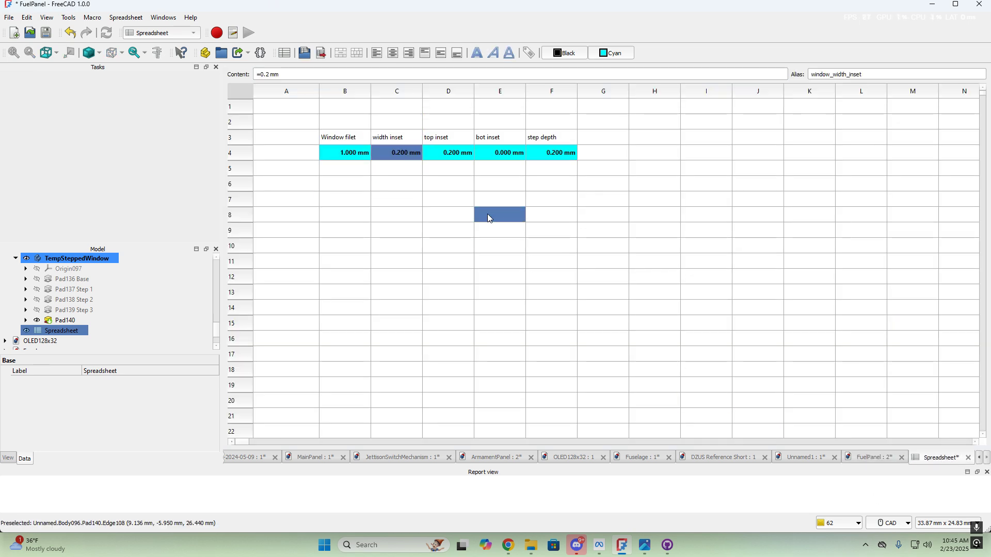
text(0.)
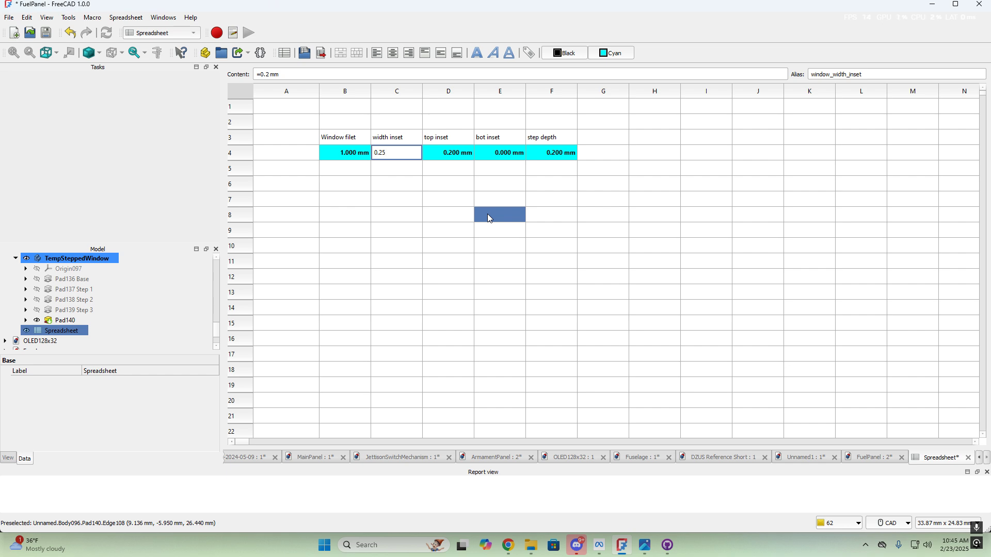
text(25)
key(Tab)
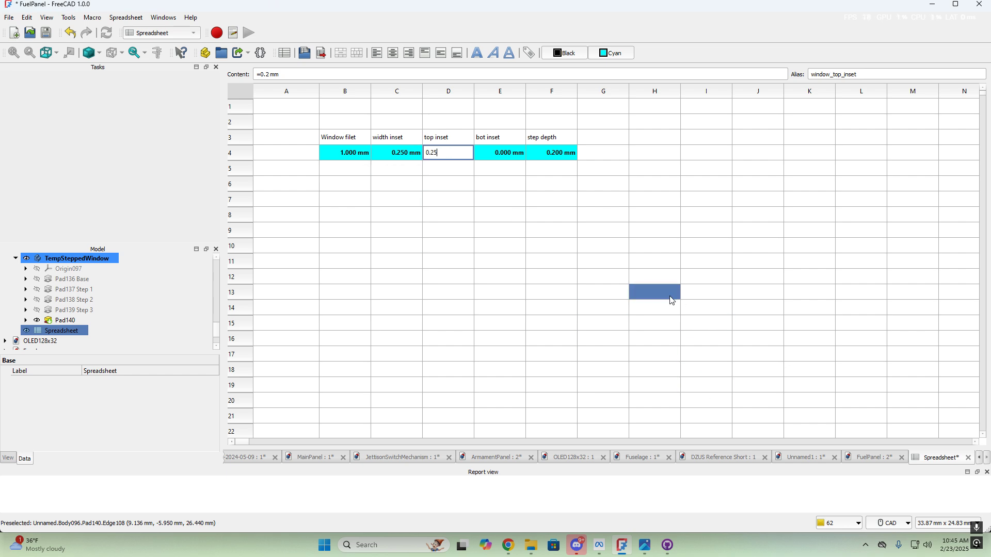
key(Tab)
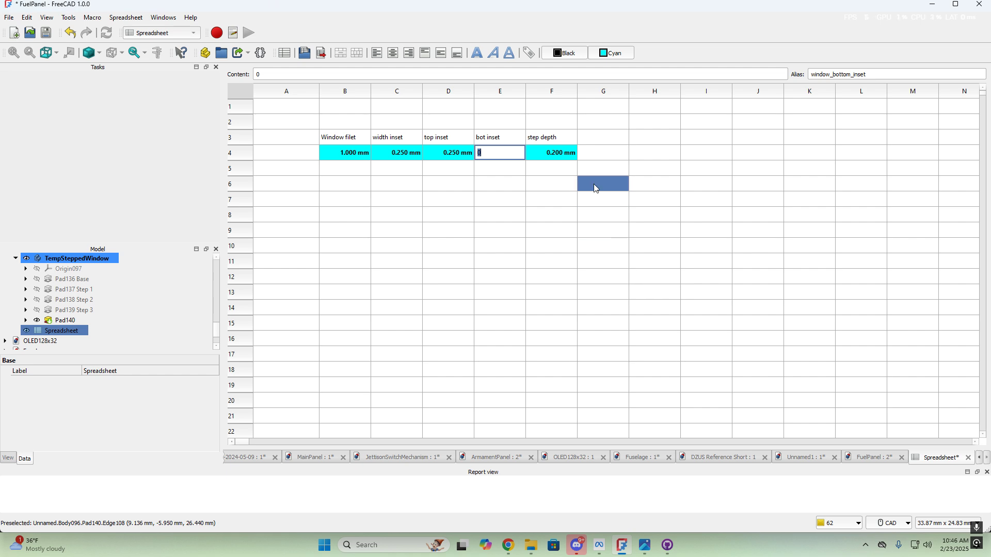
key(Return)
Orbit and pan the FuelPanel model to inspect its side, top and bottom faces
click(890, 459)
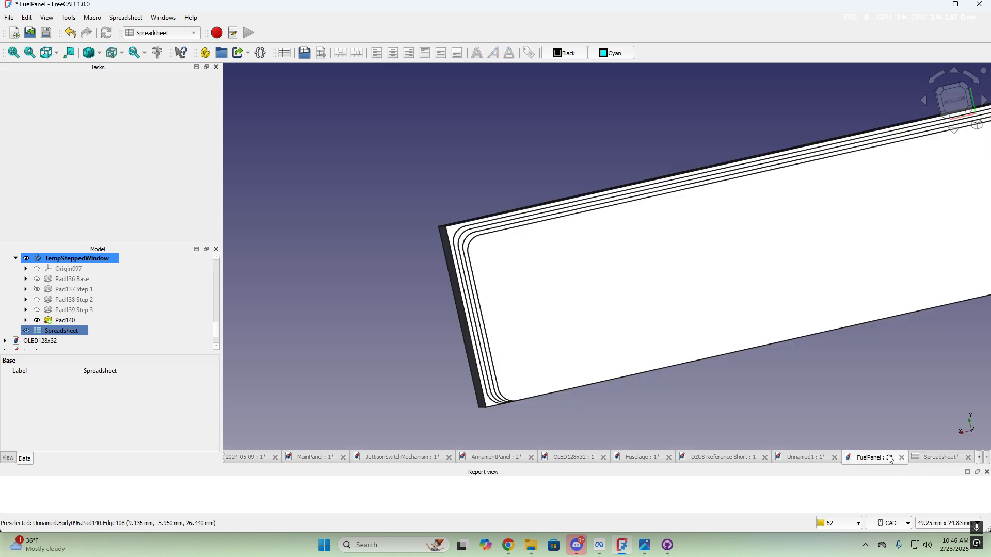
scroll(503, 257, up, 4)
scroll(501, 246, down, 2)
mouse_move(518, 226)
middle_down()
mouse_move(487, 224)
mouse_move(527, 258)
mouse_move(655, 250)
mouse_move(590, 221)
mouse_move(507, 222)
mouse_move(664, 258)
middle_up()
scroll(504, 239, down, 3)
middle_drag(504, 239, 441, 390)
click(430, 399)
scroll(332, 317, up, 4)
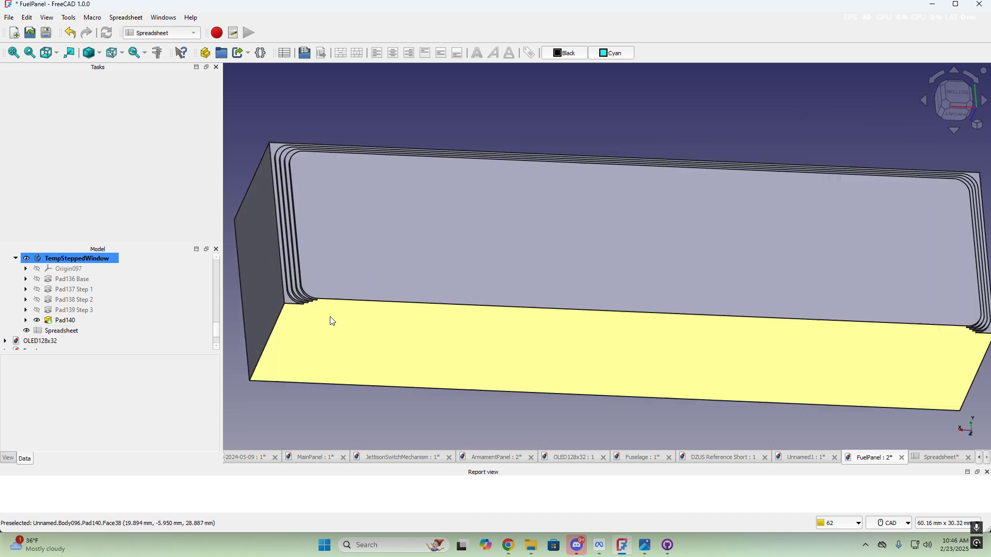
middle_drag(336, 312, 514, 339)
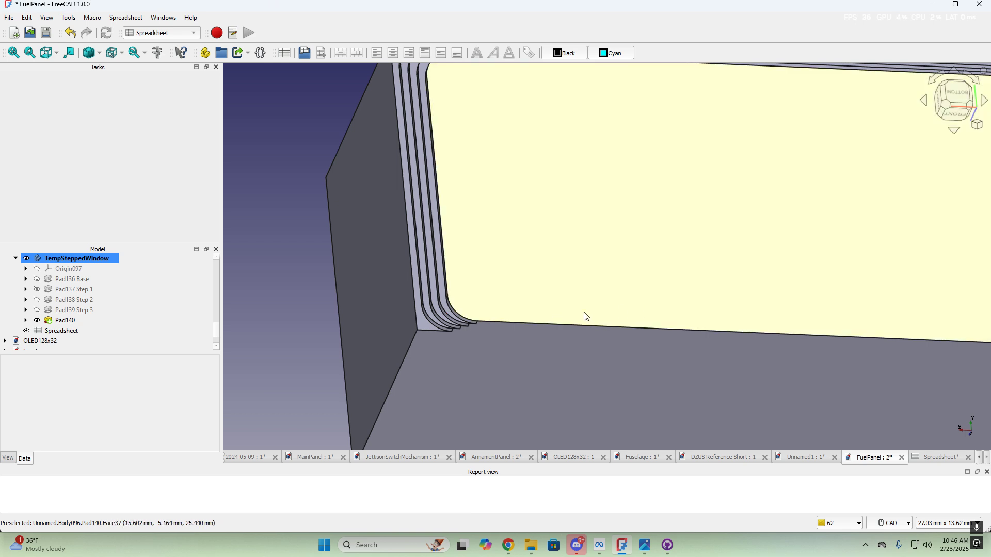
Check that Pad139 Step 3 and Pad140 each pad 0.200 mm from the spreadsheet step parameter
click(95, 312)
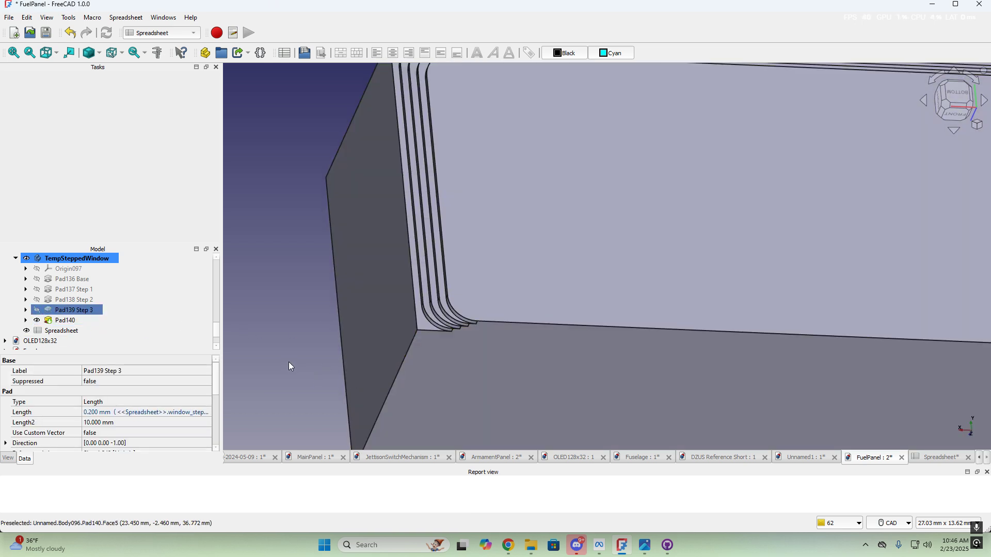
scroll(289, 361, down, 3)
middle_drag(405, 293, 464, 247)
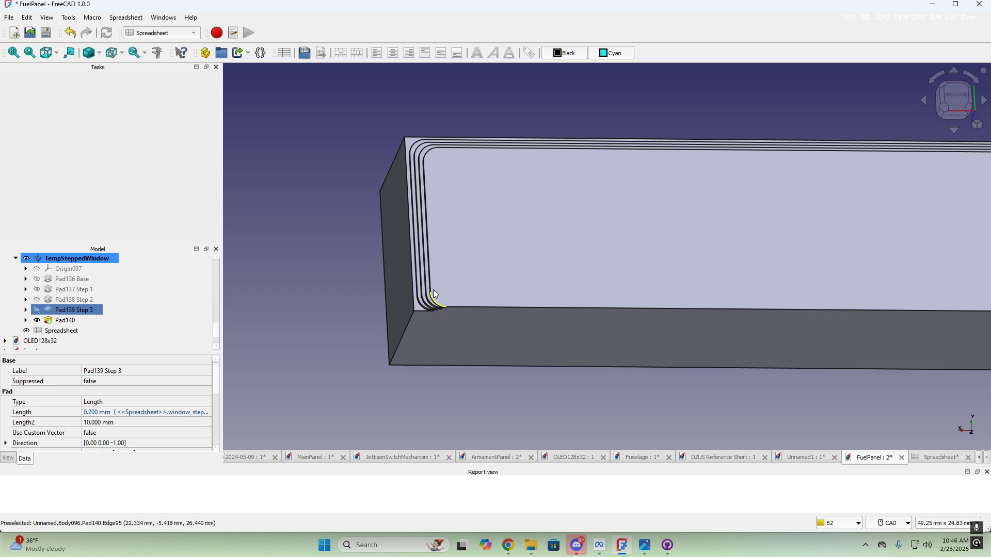
click(383, 364)
click(567, 230)
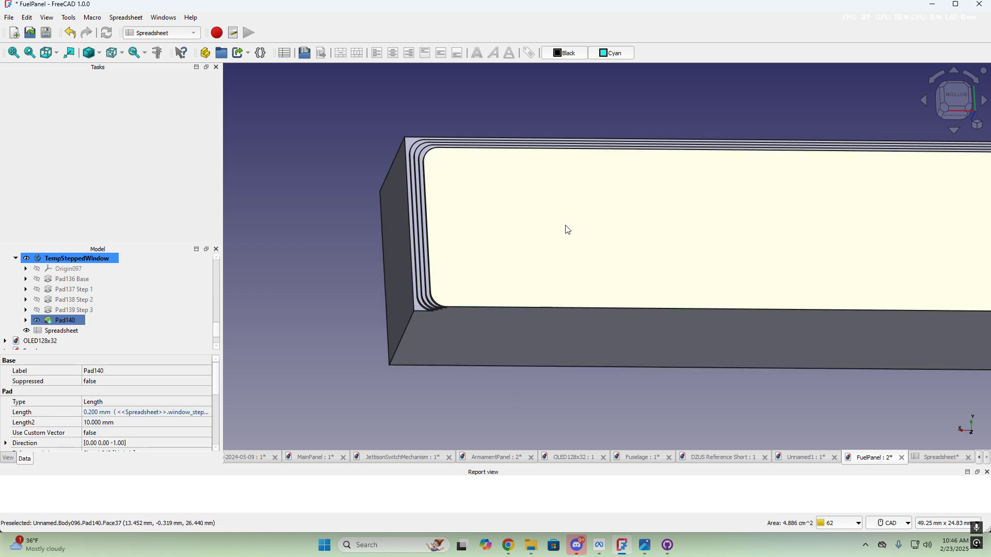
click(160, 33)
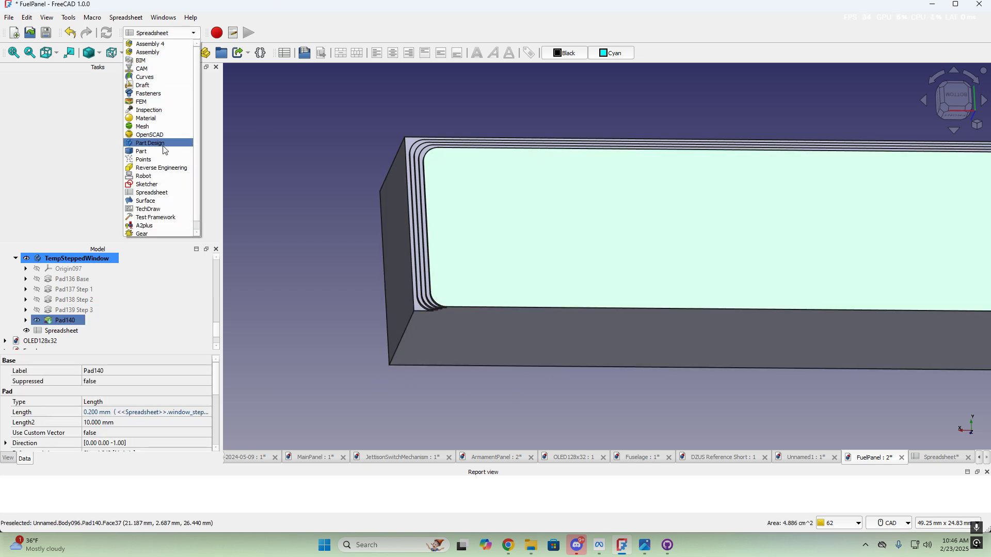
Switch to Part Design and select Pad140's front window face for a new sketch
click(163, 145)
click(329, 274)
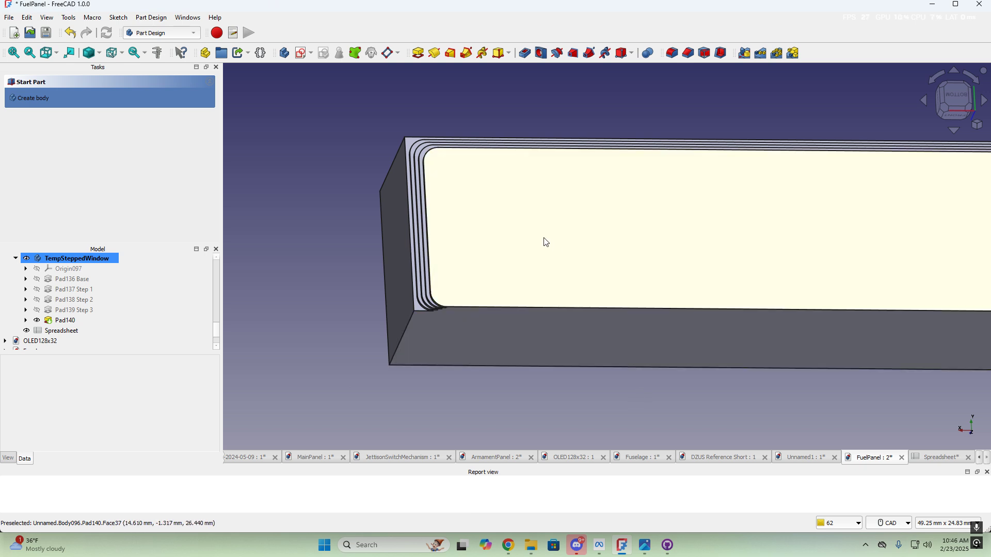
click(534, 240)
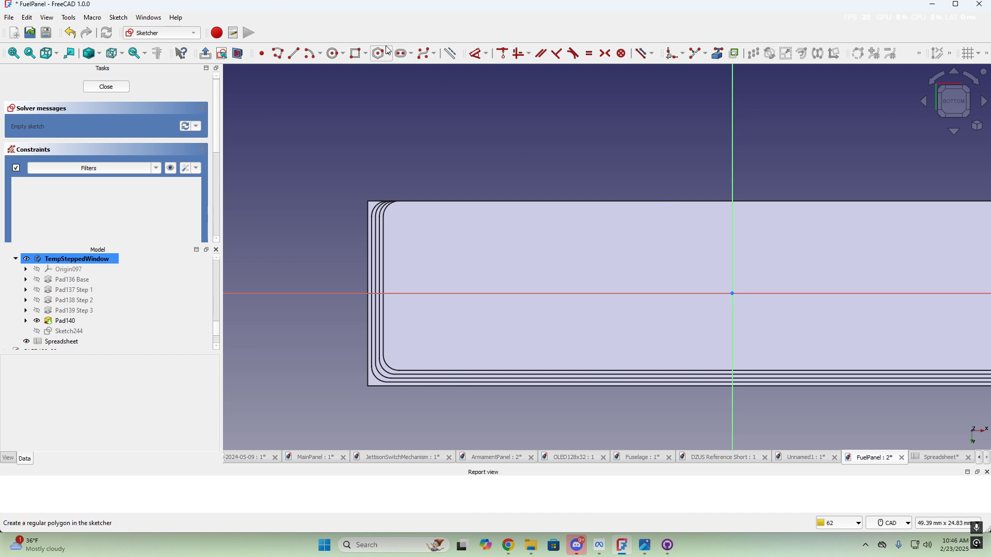
Draw a rectangle inside the stepped outlines on the window face in Sketch244
click(357, 53)
click(423, 228)
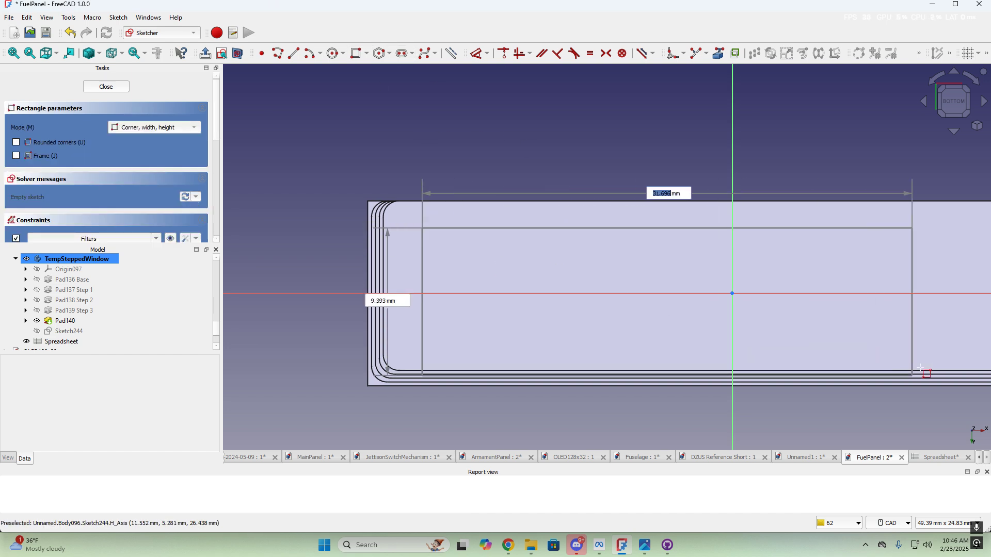
click(910, 338)
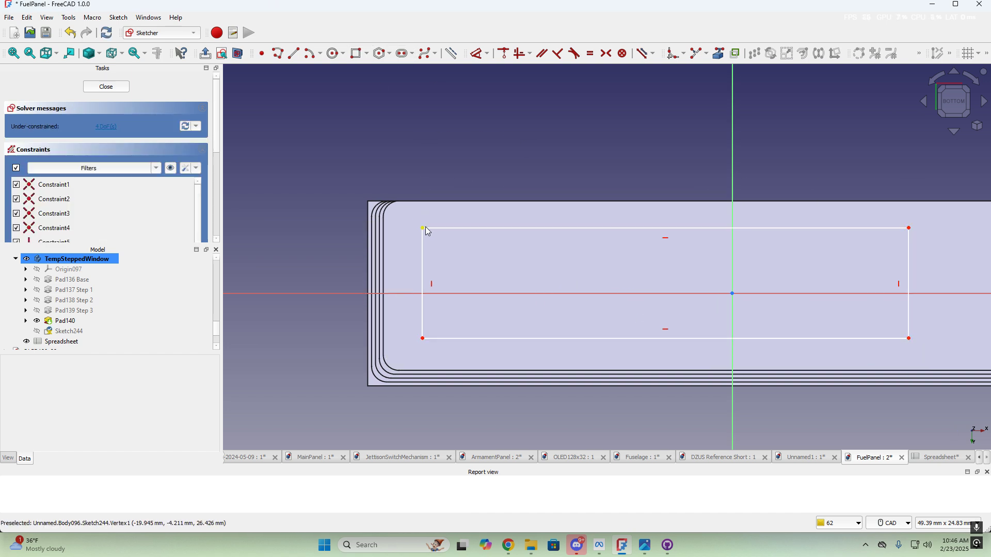
click(424, 231)
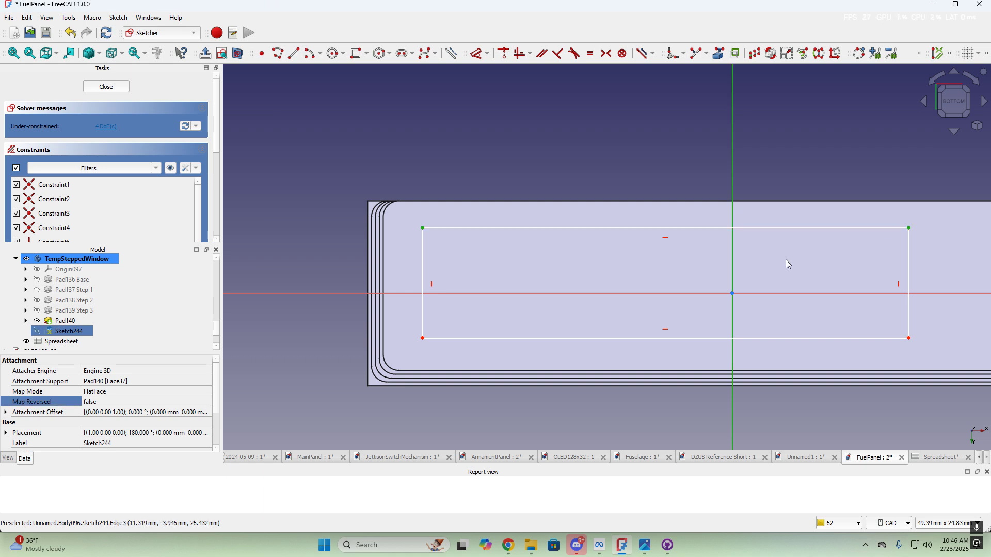
Make the rectangle symmetric about the vertical axis and link the face's outline edges as external geometry
key(s)
mouse_move(520, 218)
middle_down()
mouse_move(491, 208)
mouse_move(499, 218)
mouse_move(505, 207)
middle_up()
click(719, 53)
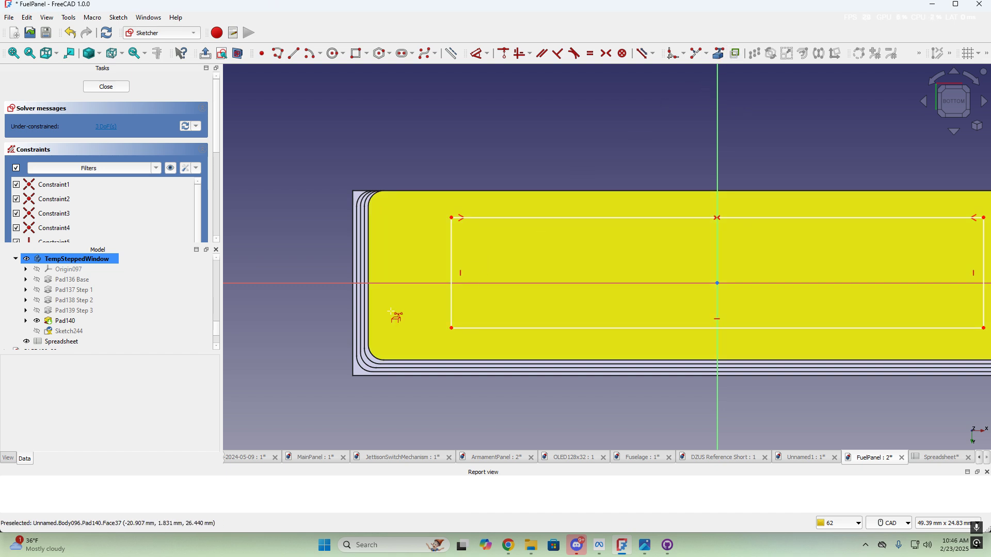
click(370, 318)
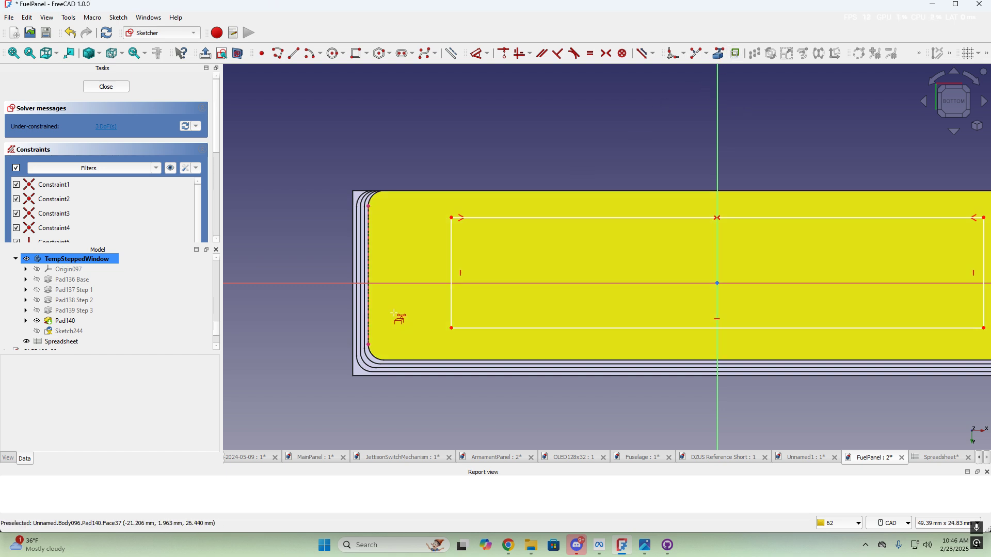
click(414, 192)
middle_drag(736, 309, 564, 291)
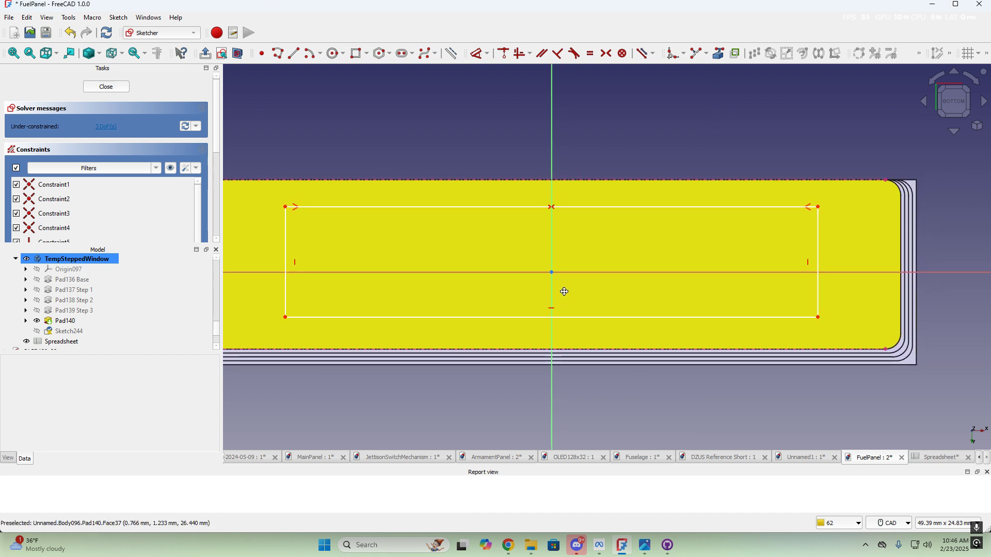
middle_drag(476, 356, 712, 352)
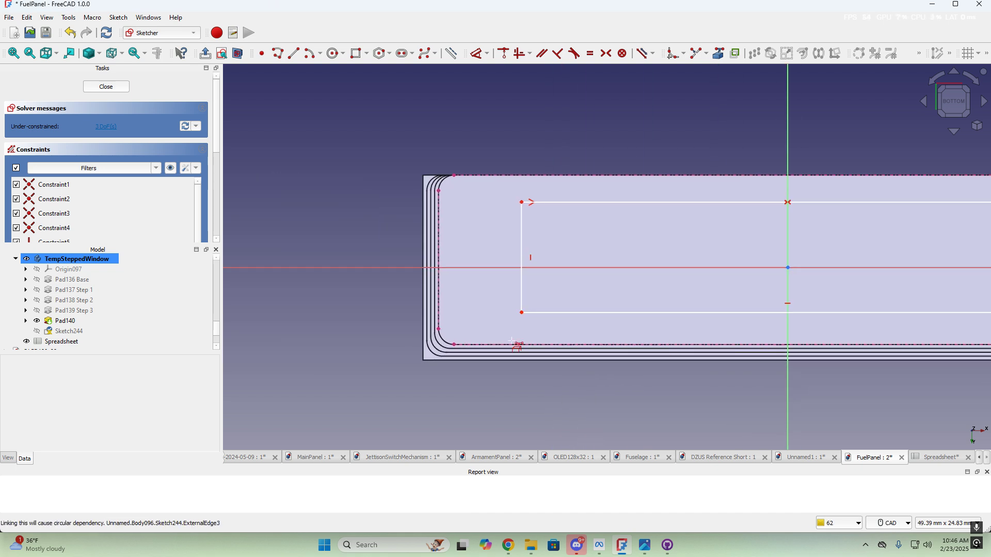
scroll(464, 310, up, 3)
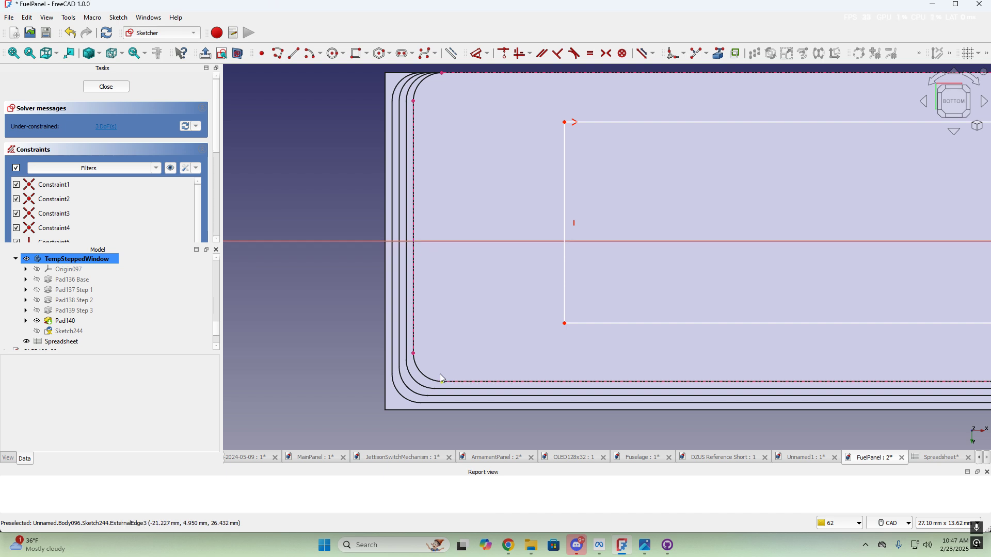
click(416, 357)
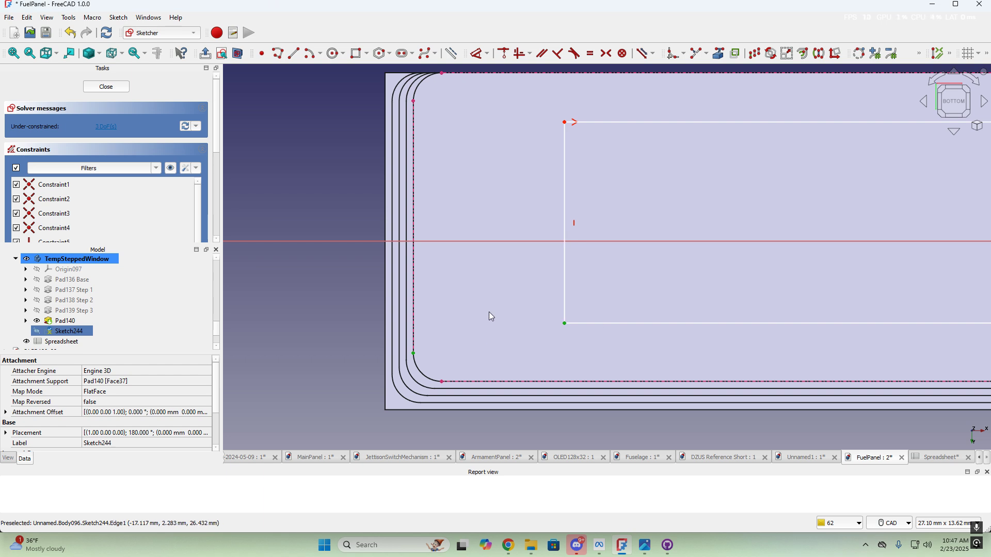
Add a 0.25 mm horizontal inset from the outline, bound to <<Spreadsheet>>.window_width_inset
key(l)
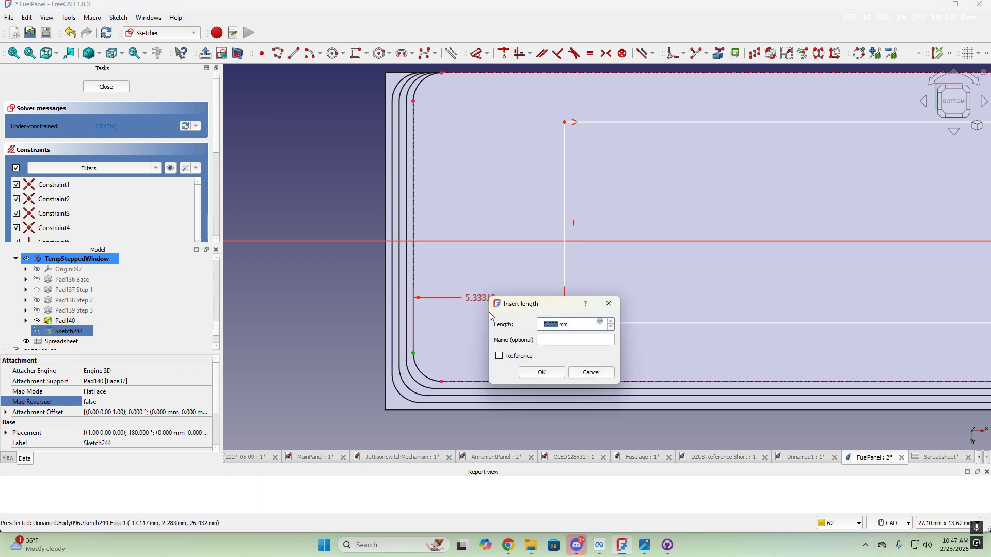
click(599, 322)
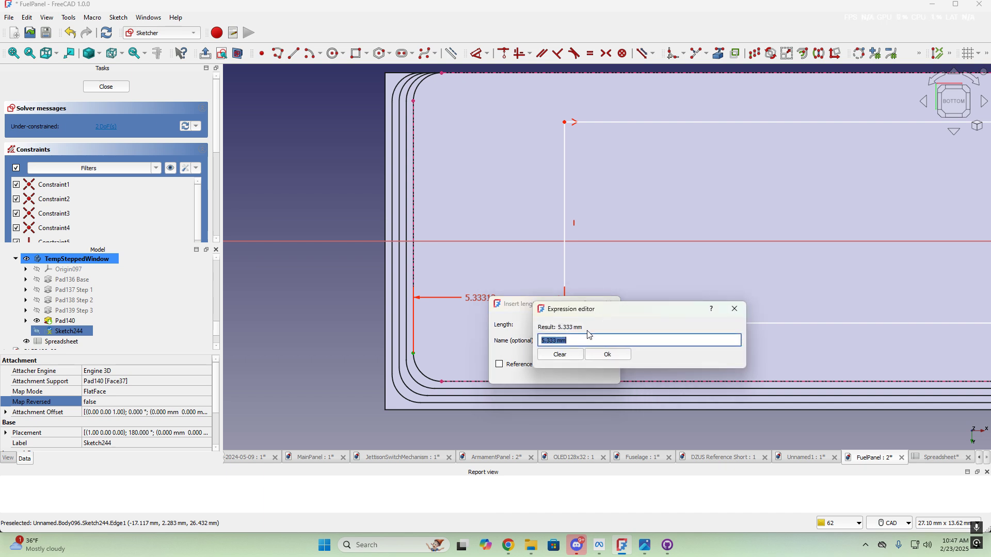
text(<<spre)
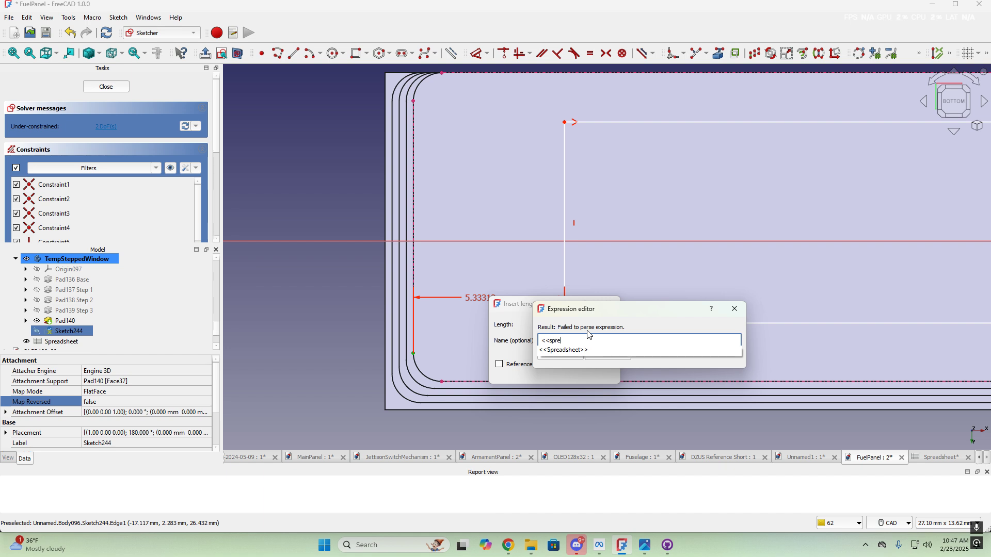
click(568, 356)
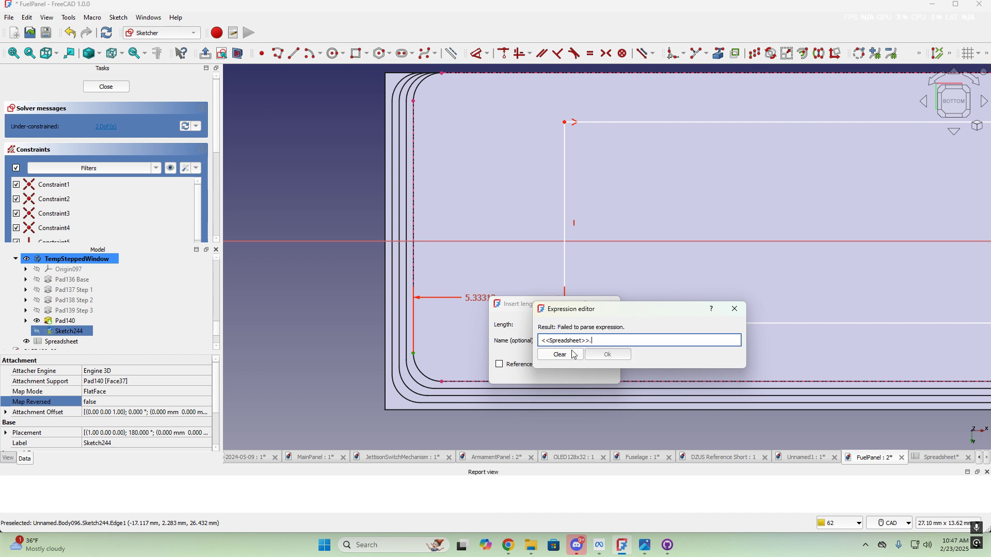
text(win)
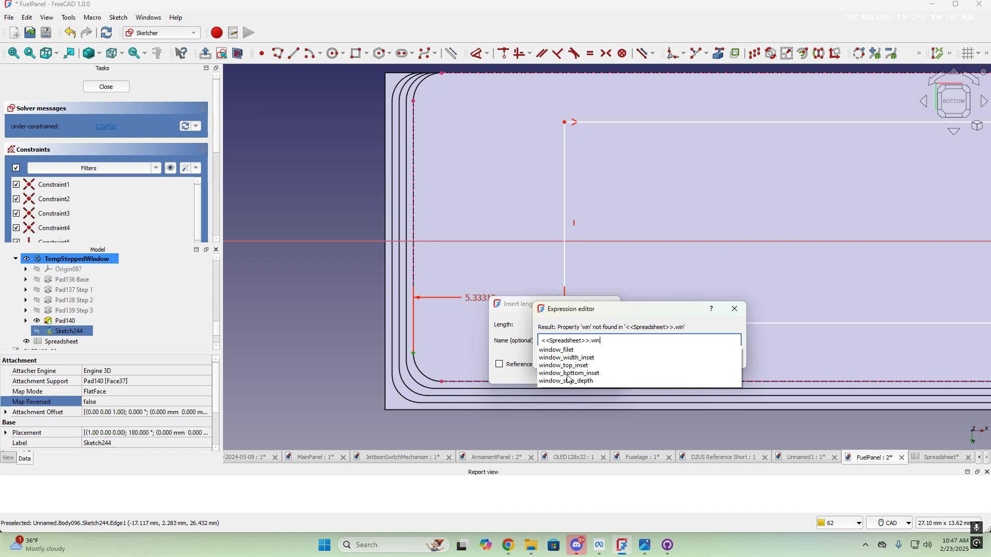
click(582, 358)
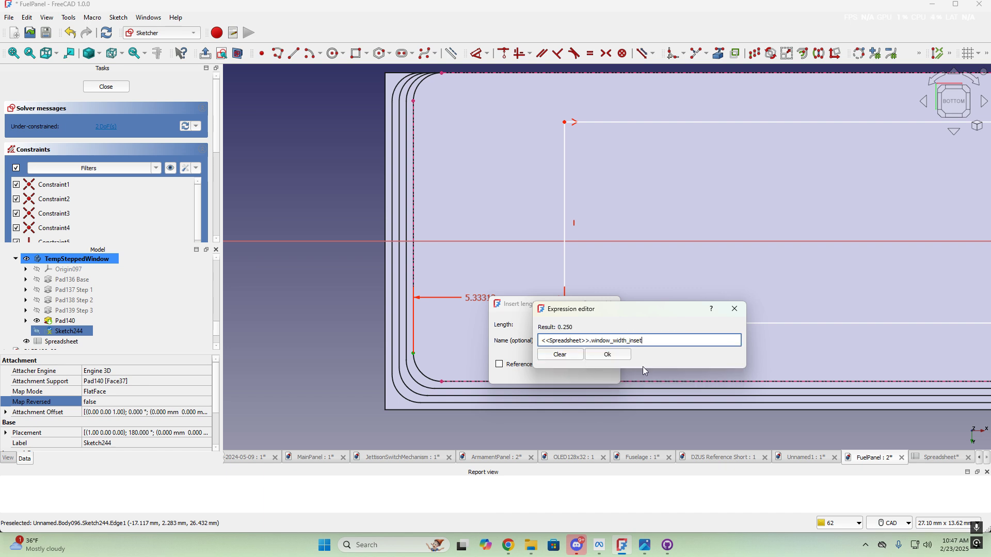
click(604, 355)
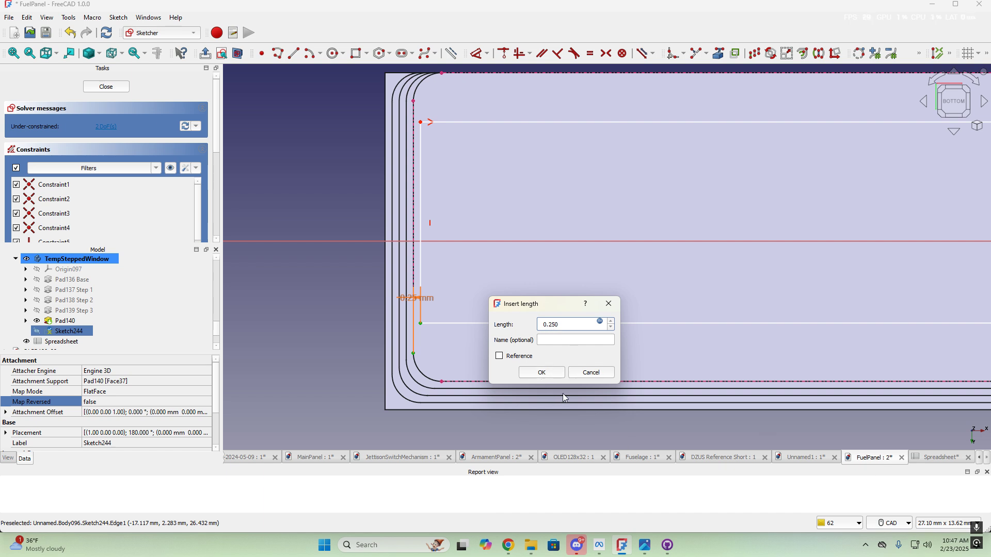
click(542, 374)
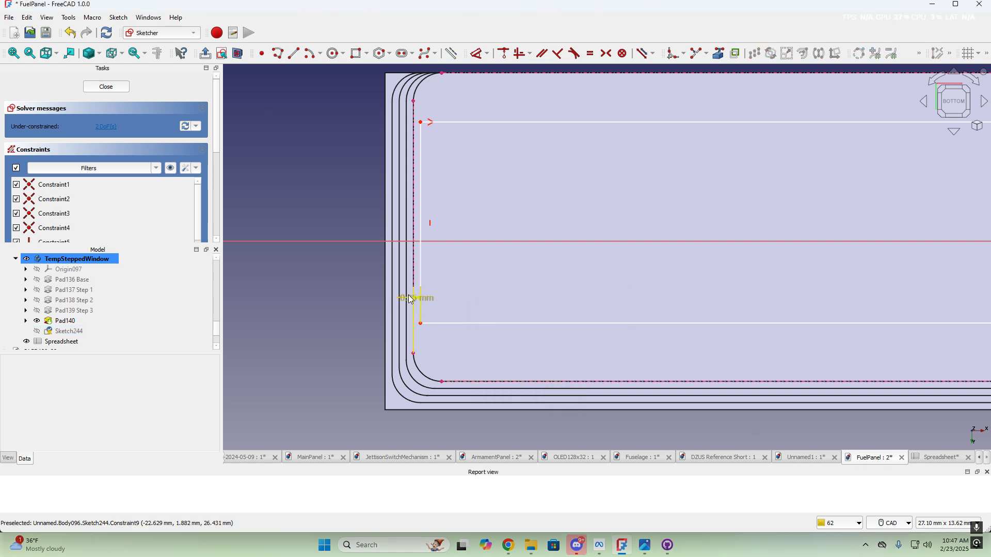
mouse_move(411, 299)
mouse_down()
mouse_move(412, 313)
mouse_move(350, 305)
mouse_move(360, 309)
mouse_up()
click(421, 325)
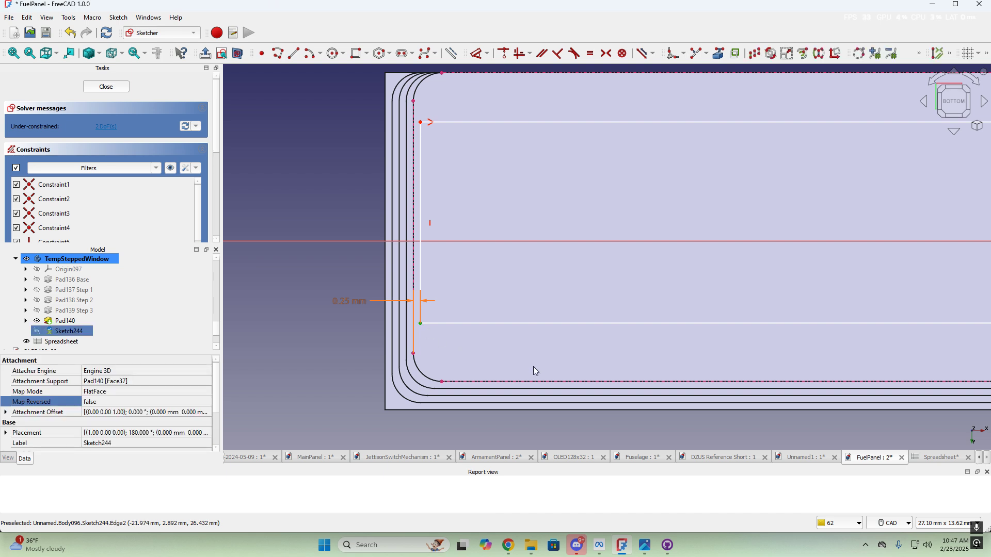
click(442, 382)
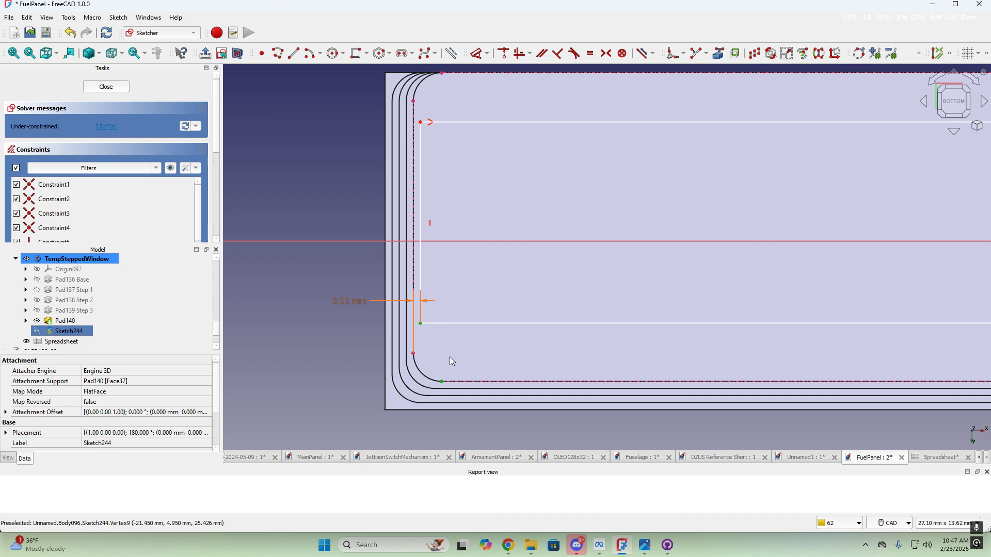
Add a 0.25 mm vertical inset from the outline edge, bound to <<Spreadsheet>>.window_top_inset
key(i)
click(562, 368)
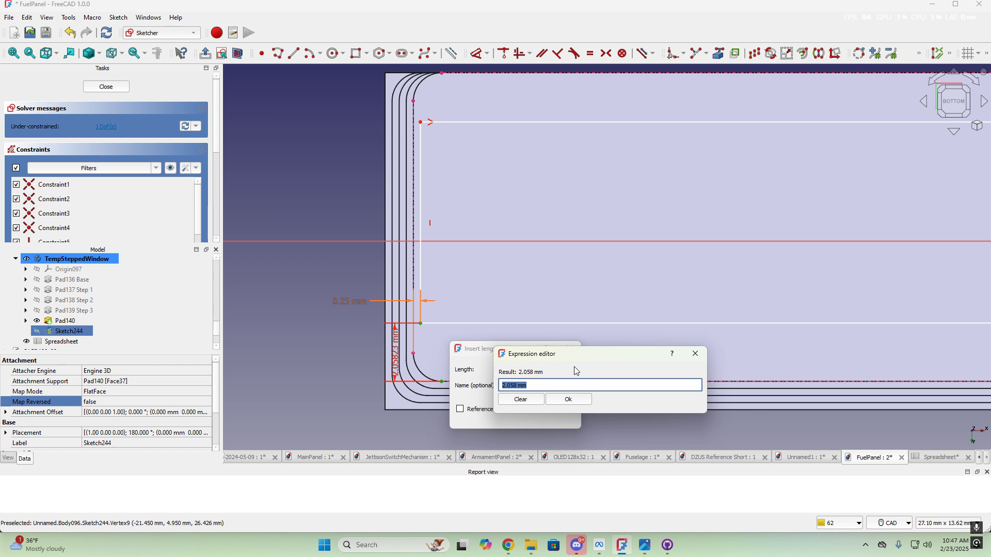
text(<<spre)
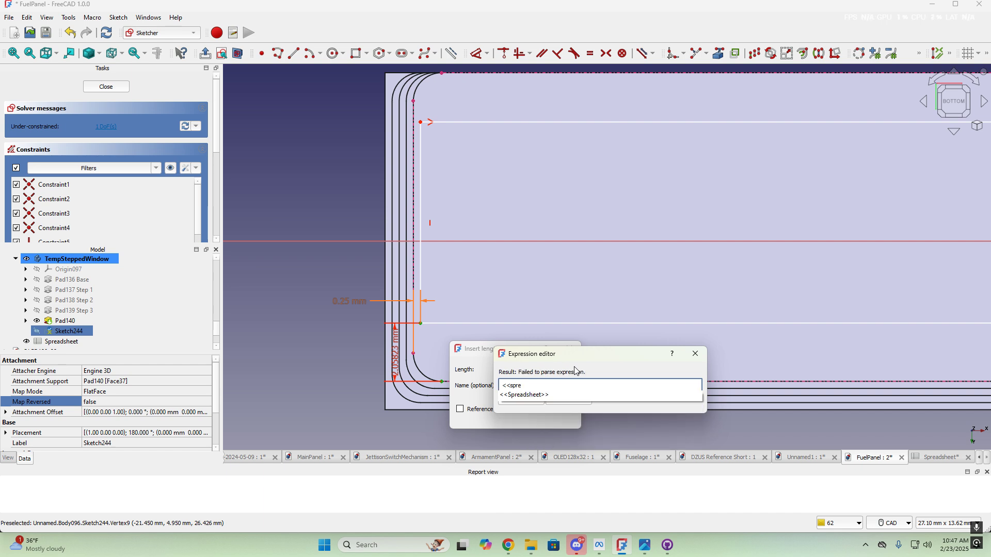
click(538, 397)
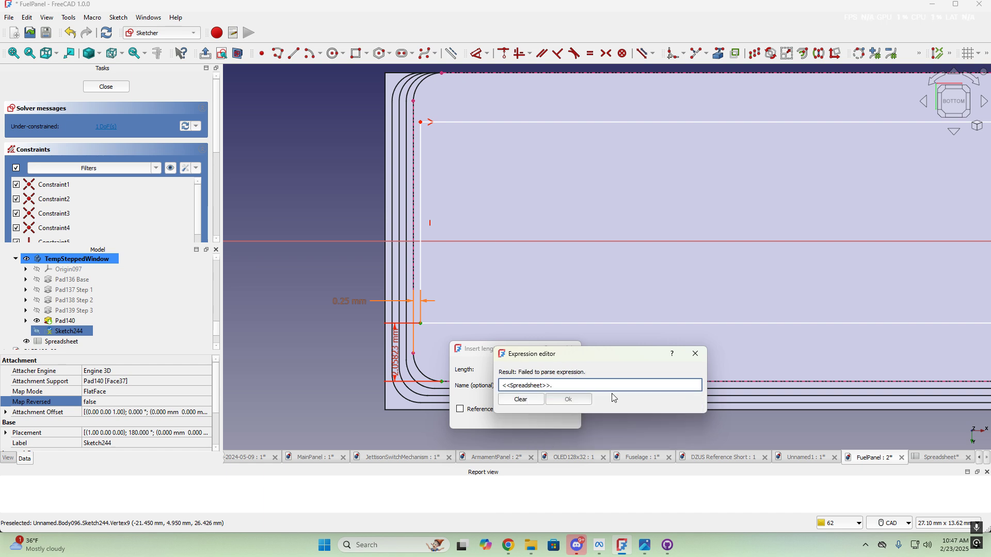
text(win)
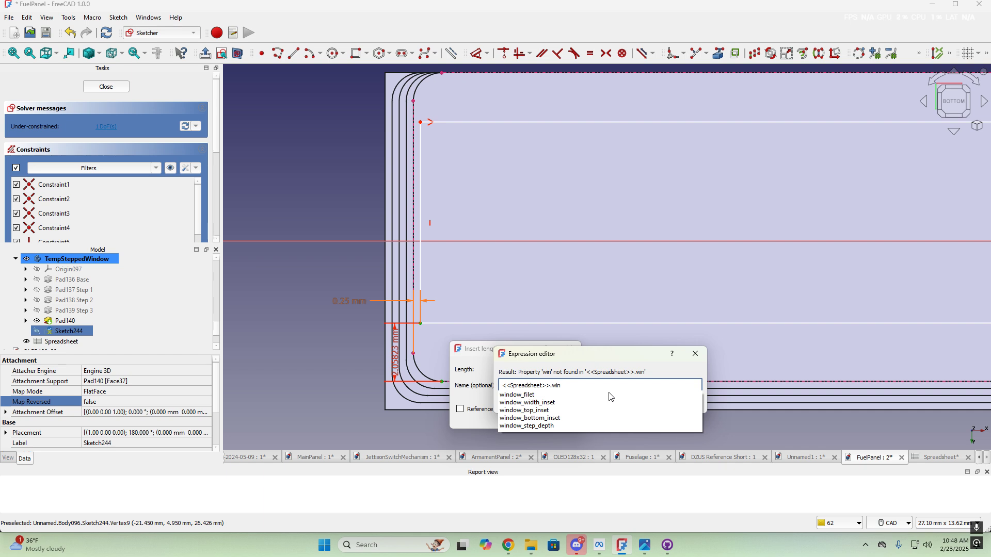
click(537, 411)
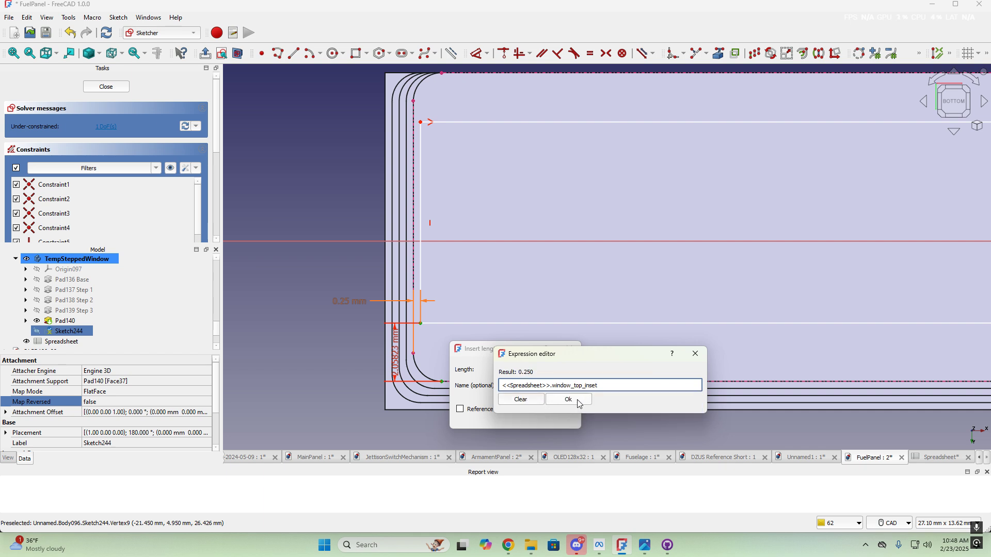
click(568, 400)
click(515, 418)
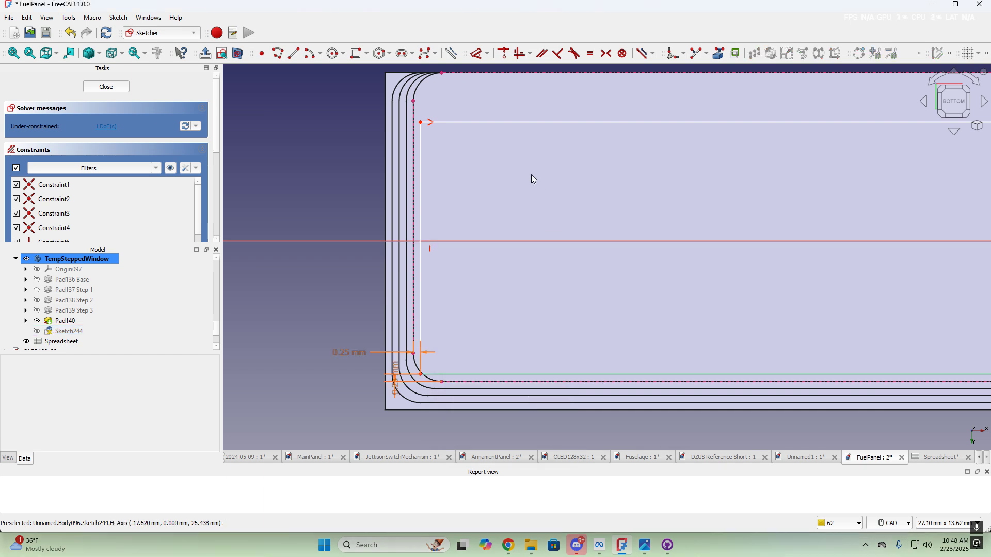
Select the rectangle's top-left corner and the outline arc's top endpoint for the next constraint
middle_drag(520, 165, 558, 298)
scroll(497, 276, up, 3)
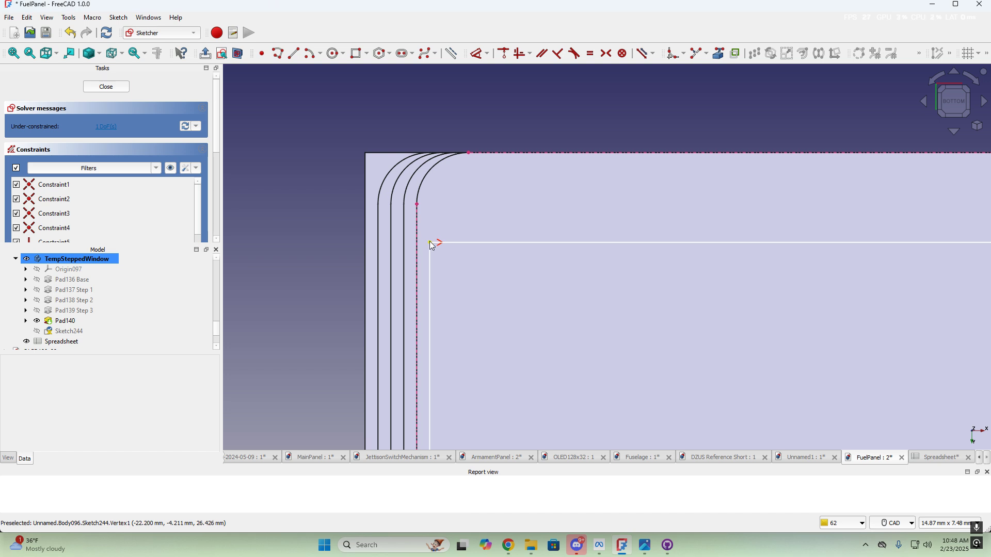
click(433, 246)
click(469, 152)
scroll(594, 258, down, 5)
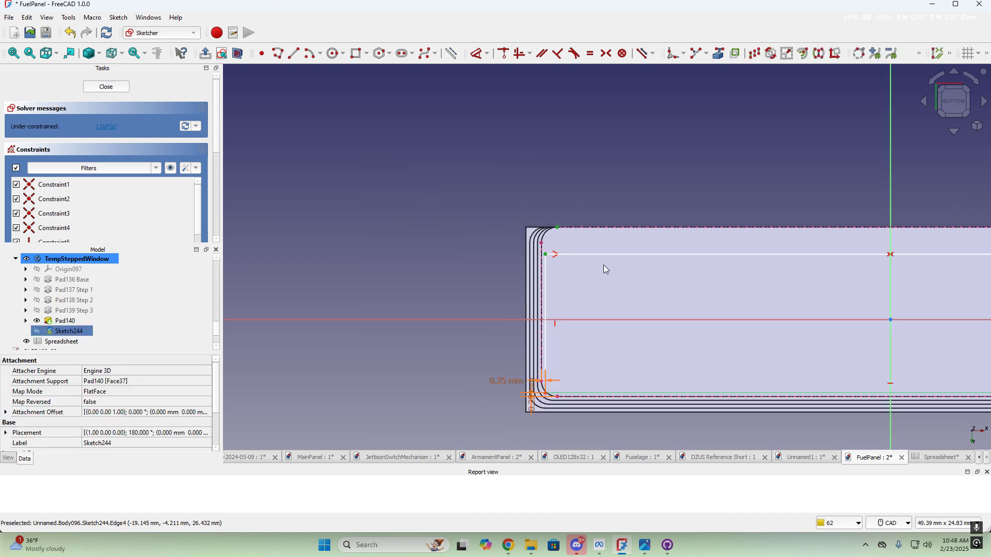
middle_drag(744, 291, 660, 289)
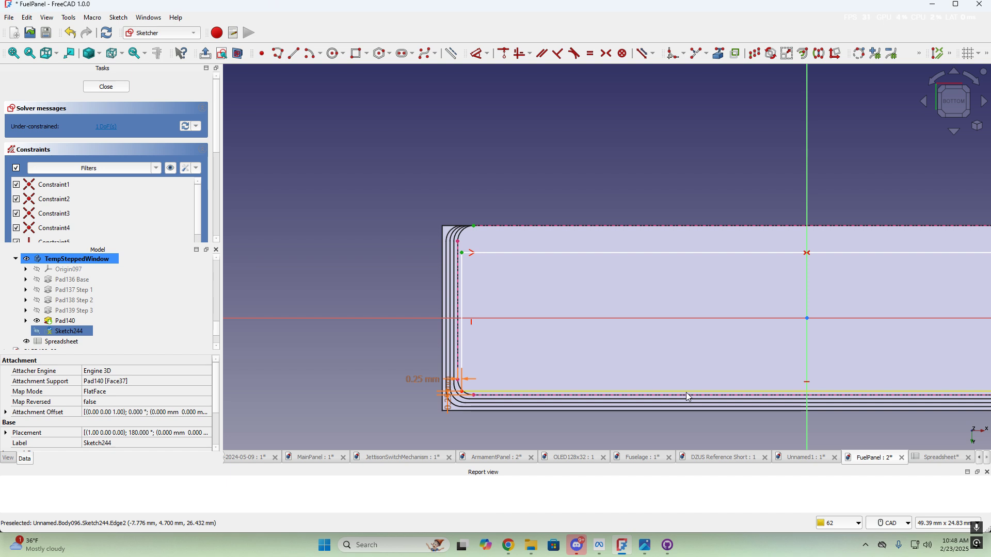
scroll(482, 223, up, 4)
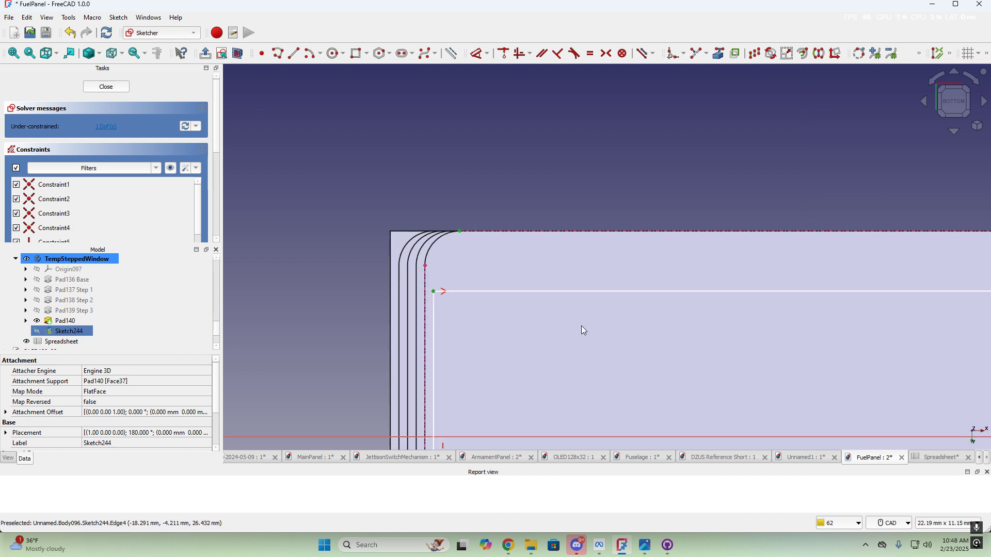
Add a horizontal distance bound to <<Spreadsheet>>.window_bottom_inset, then delete it as conflicting
key(l)
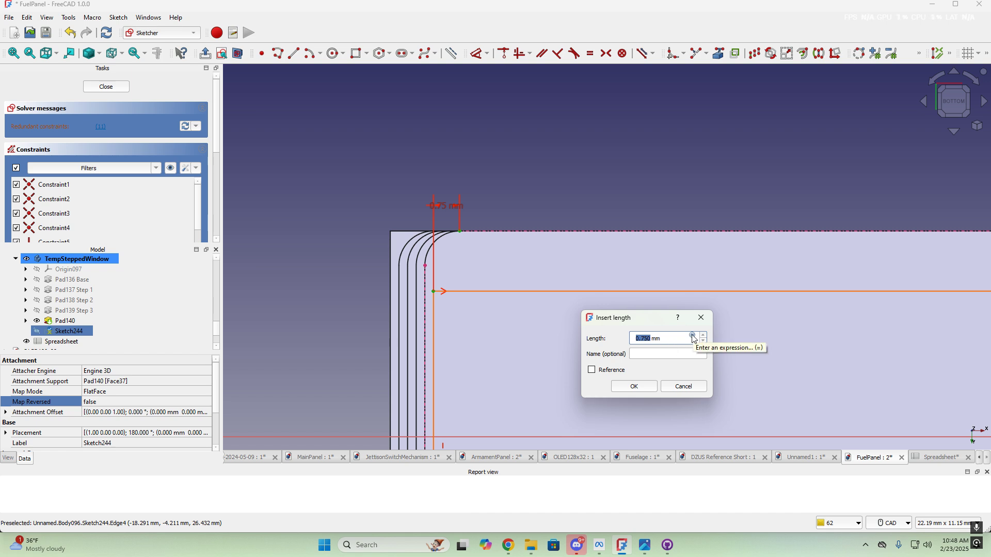
click(693, 338)
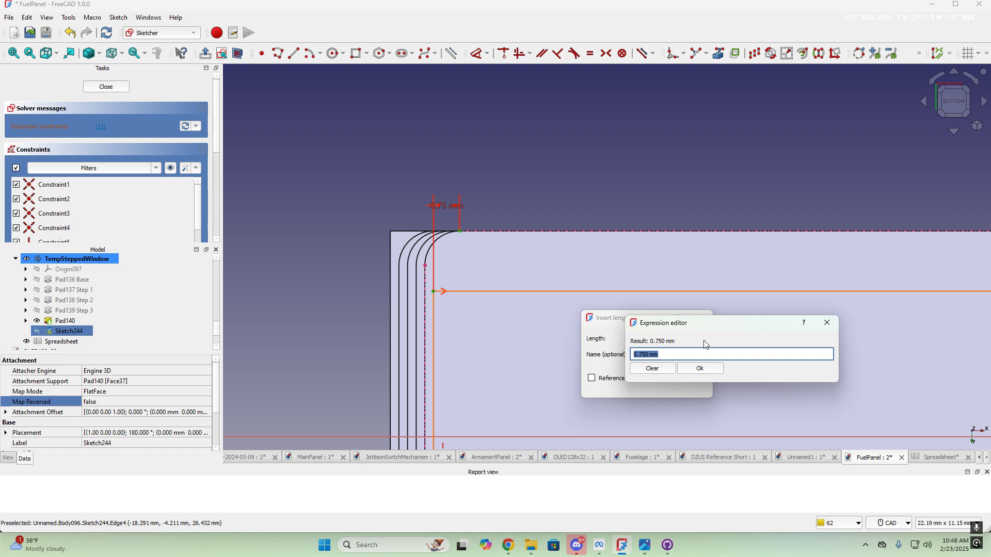
text(<<spre)
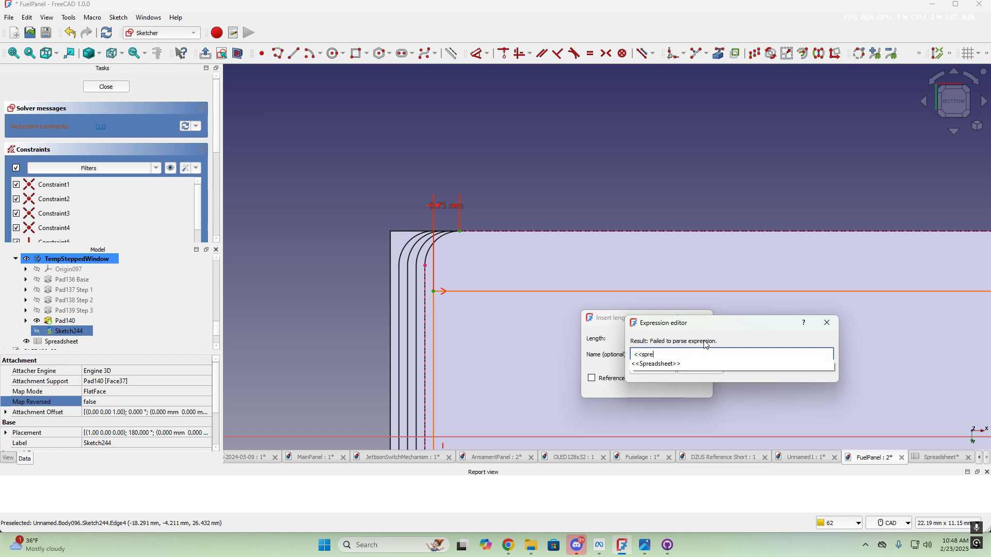
click(664, 366)
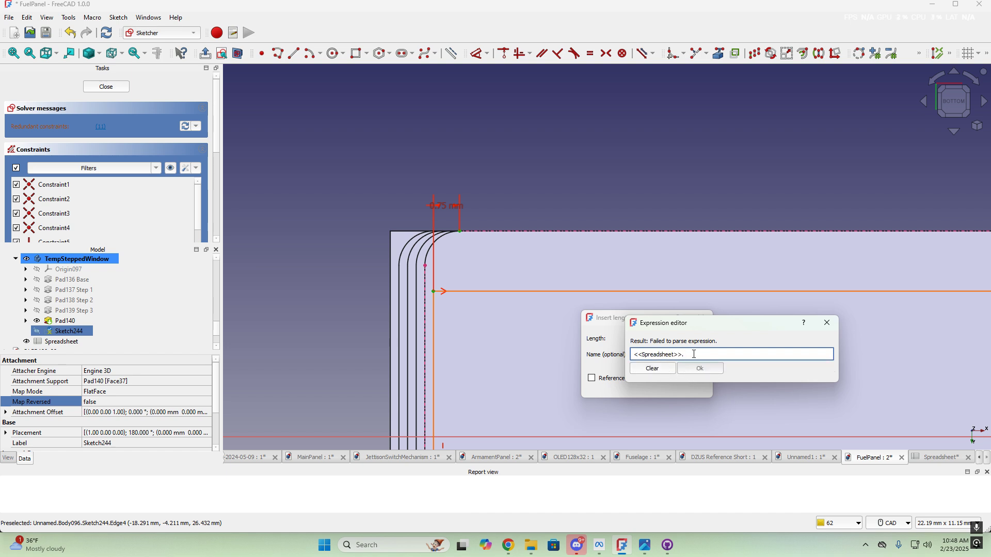
text(win)
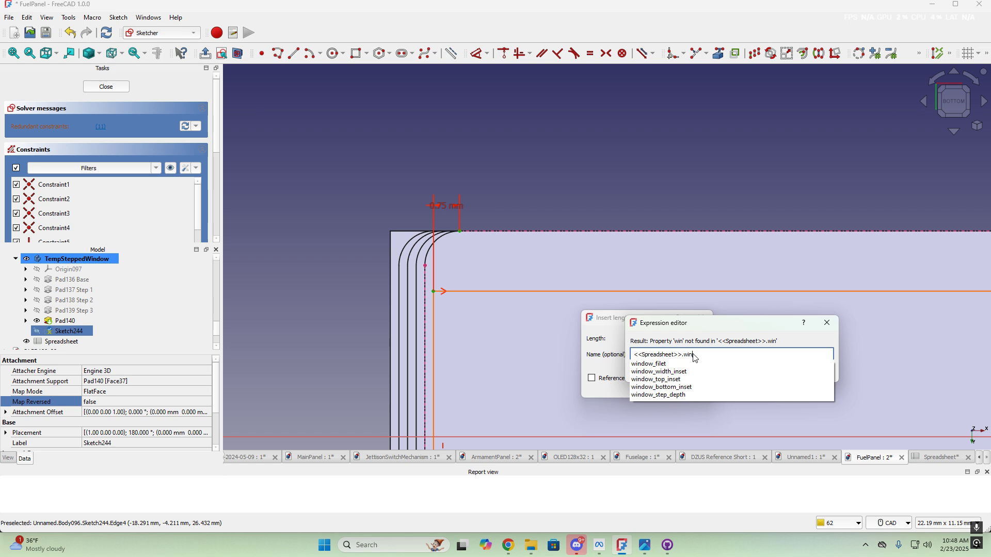
click(667, 387)
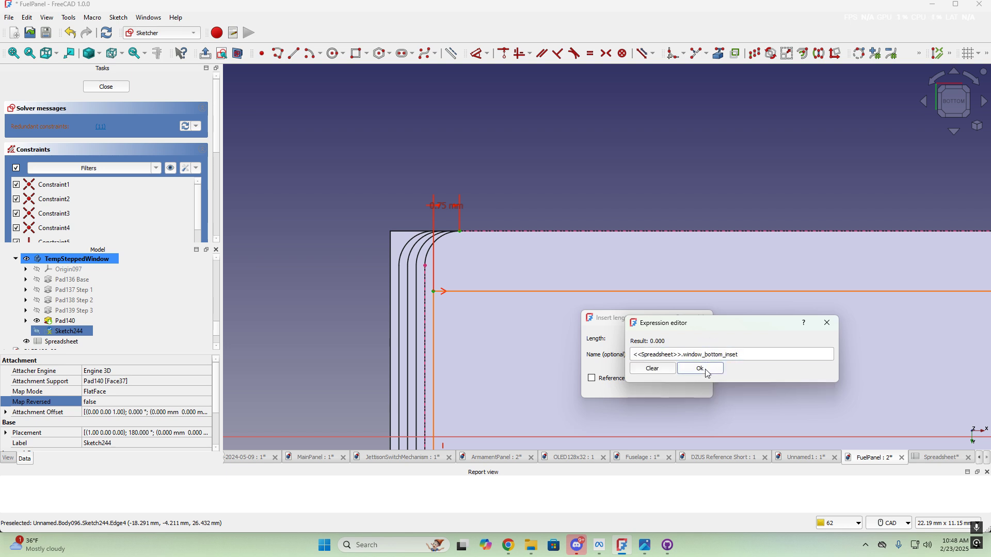
click(706, 369)
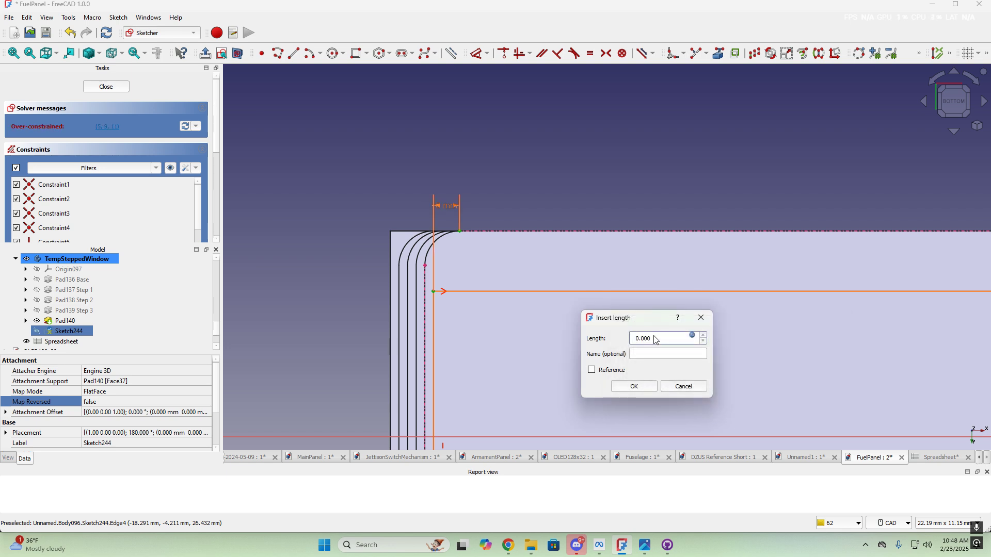
click(635, 387)
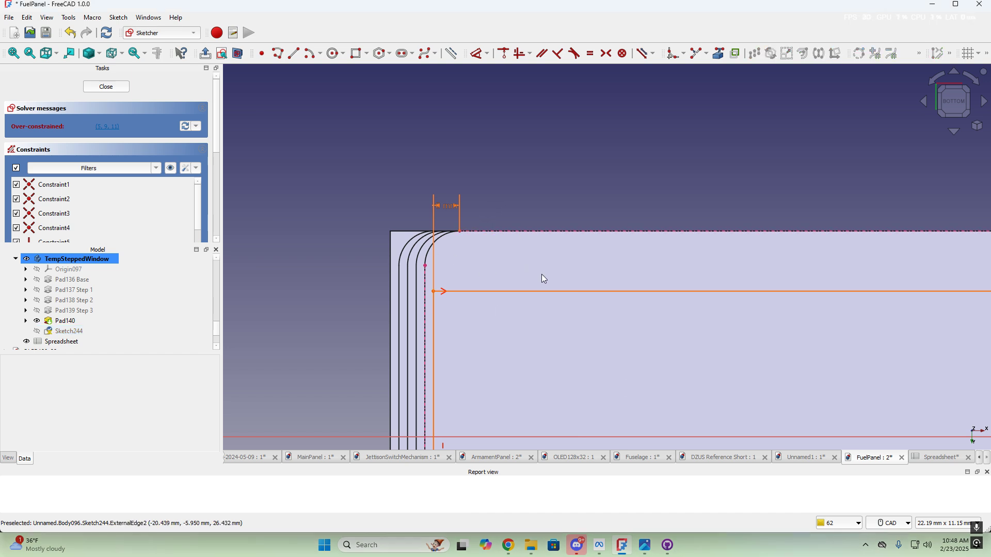
click(447, 211)
key(Delete)
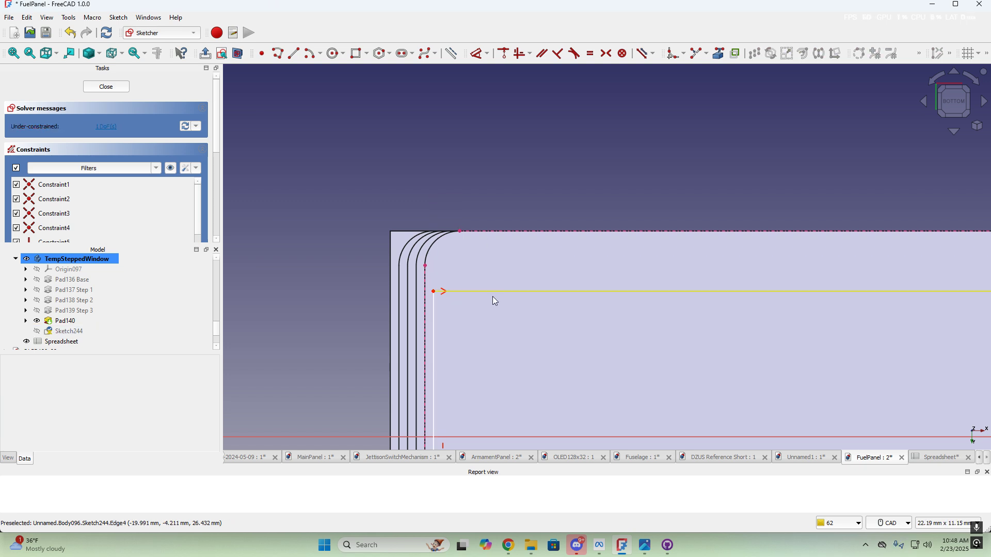
Add a vertical distance at the top-left corner bound to <<Spreadsheet>>.window_bottom_inset, fully constraining Sketch244
click(459, 234)
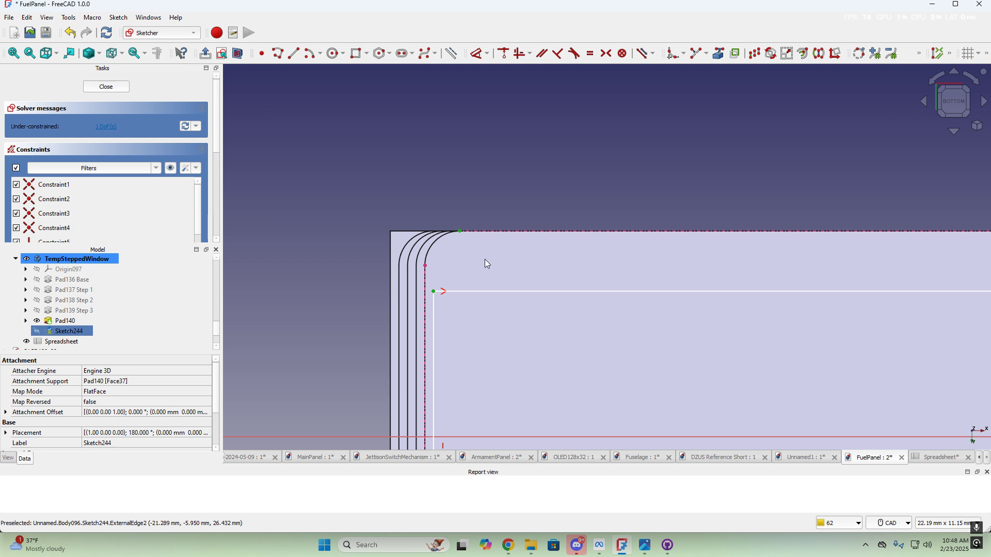
key(i)
click(595, 270)
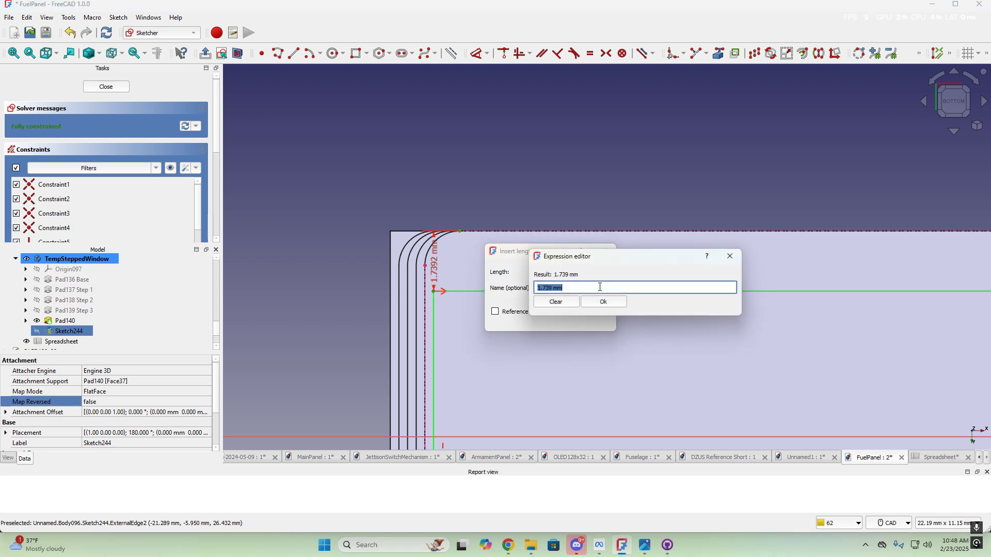
text(<<spre)
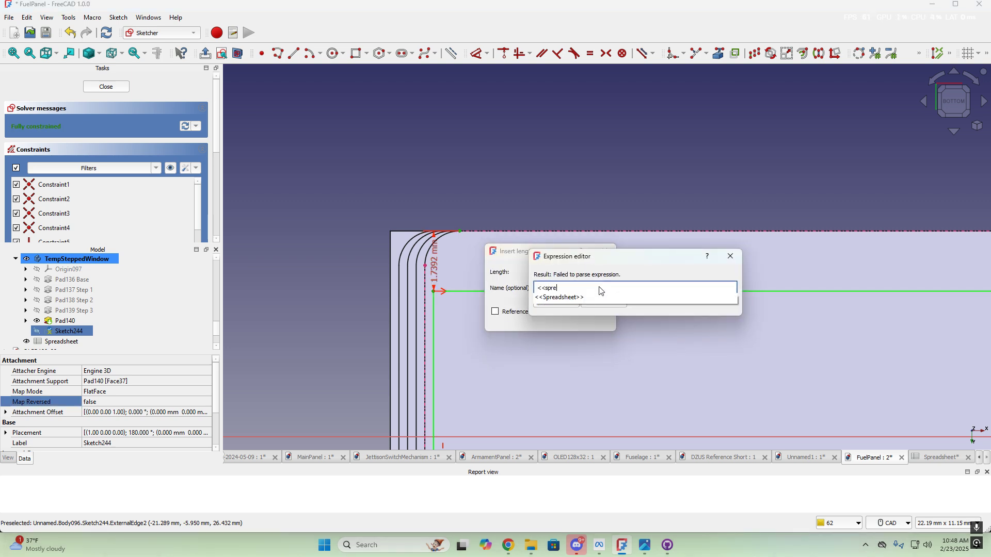
click(562, 298)
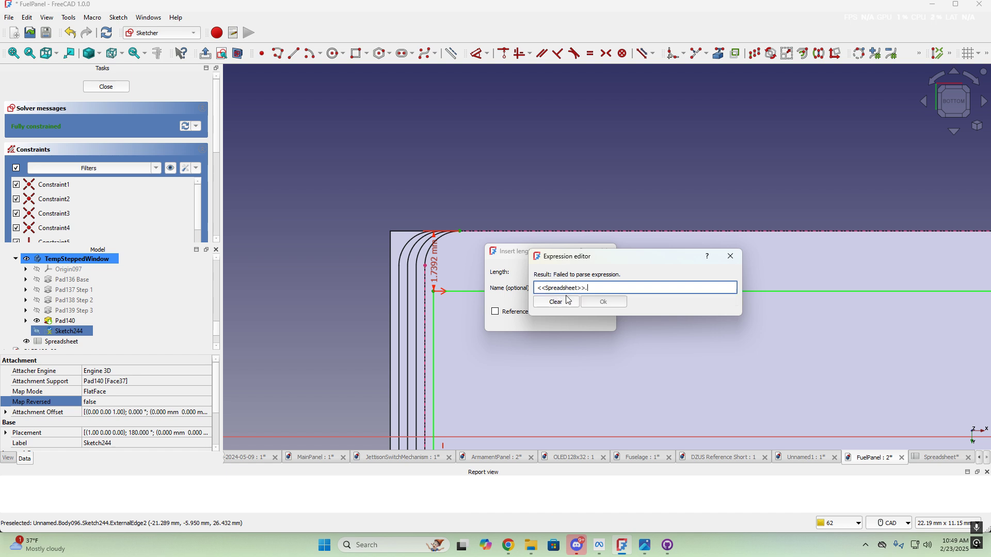
text(win)
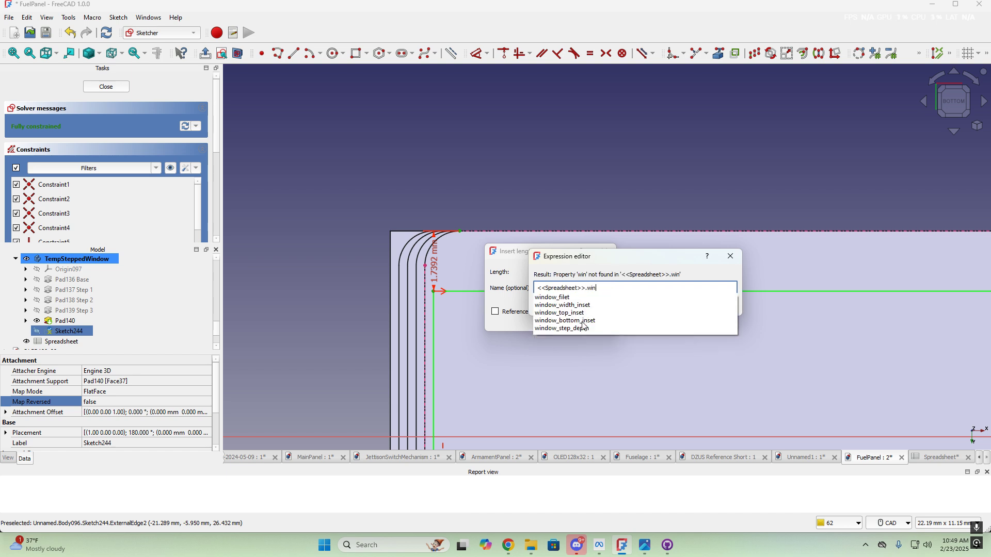
click(582, 321)
click(613, 303)
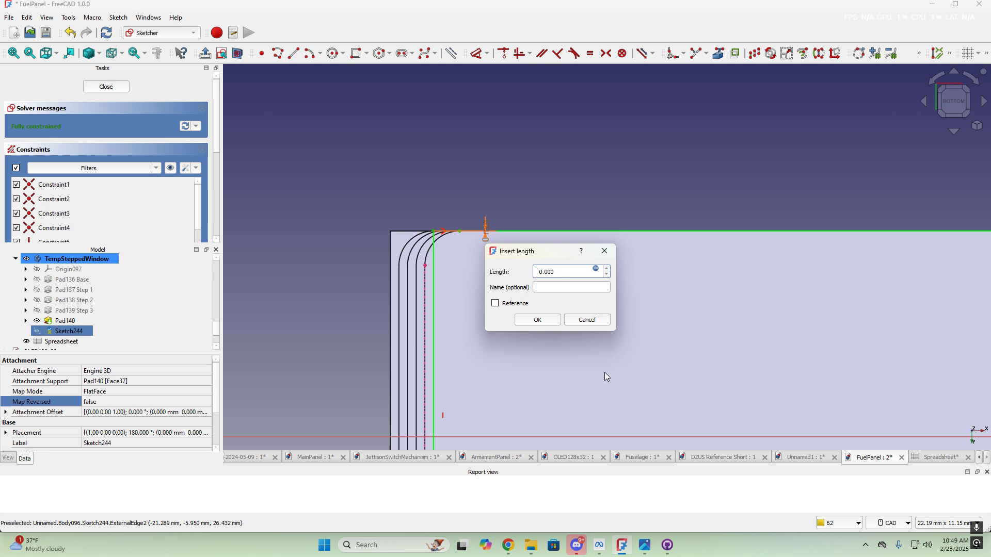
click(548, 322)
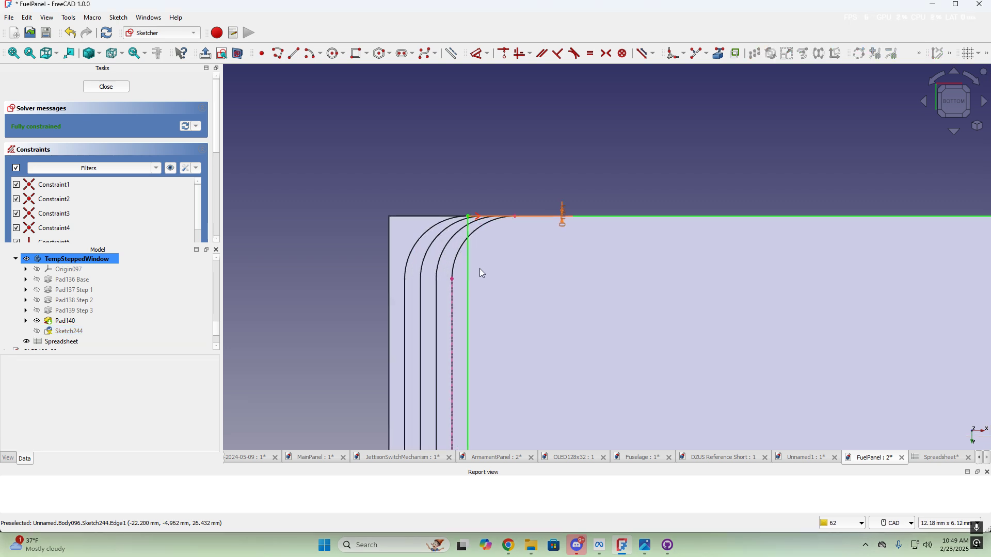
middle_drag(516, 269, 496, 318)
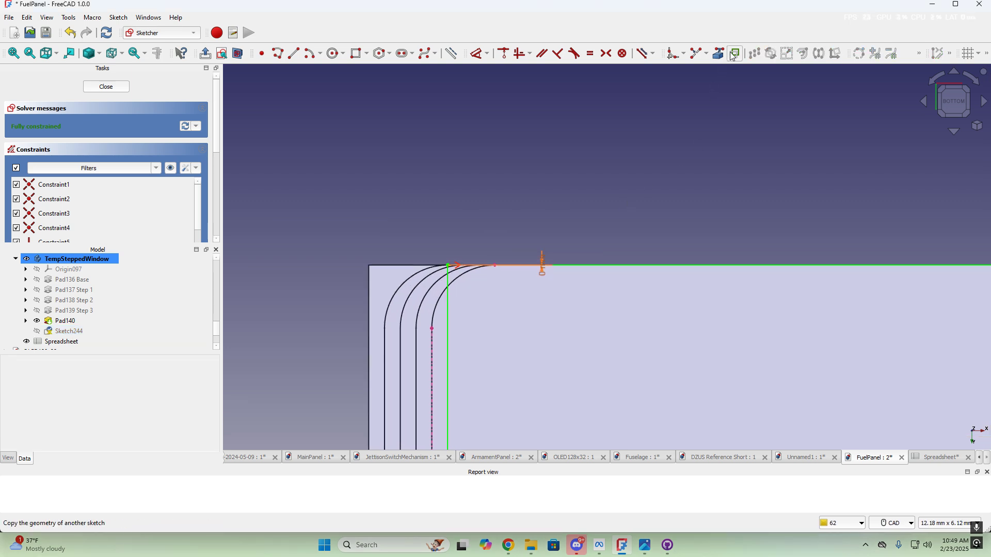
Fillet the rectangle's top-left and top-right corners with the Sketcher Fillet tool
click(673, 53)
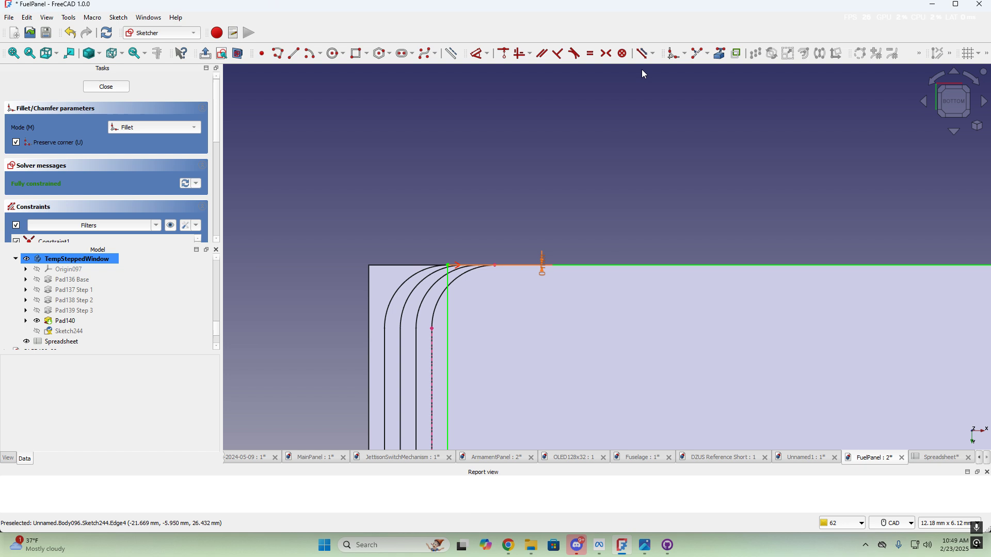
click(448, 266)
scroll(599, 326, down, 5)
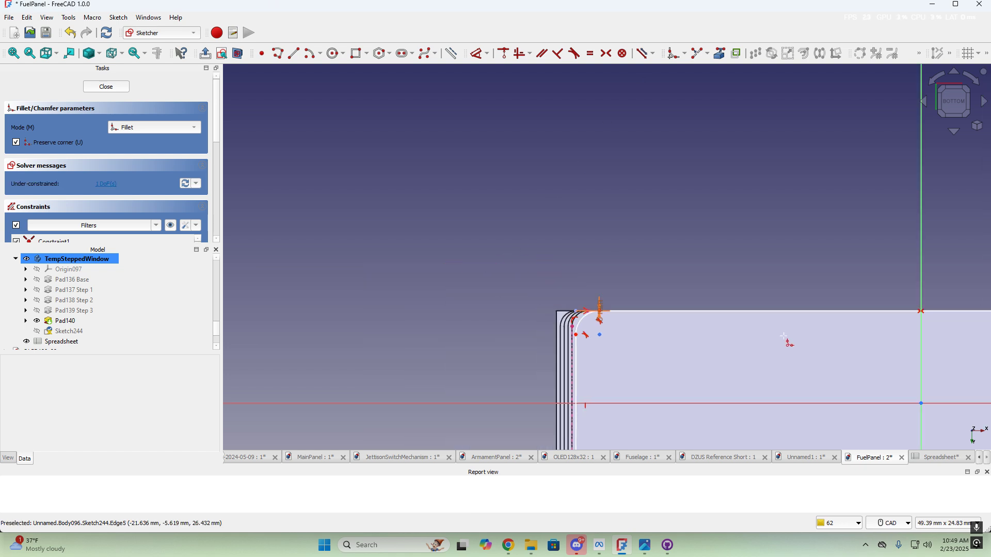
middle_drag(784, 336, 261, 306)
scroll(826, 289, up, 8)
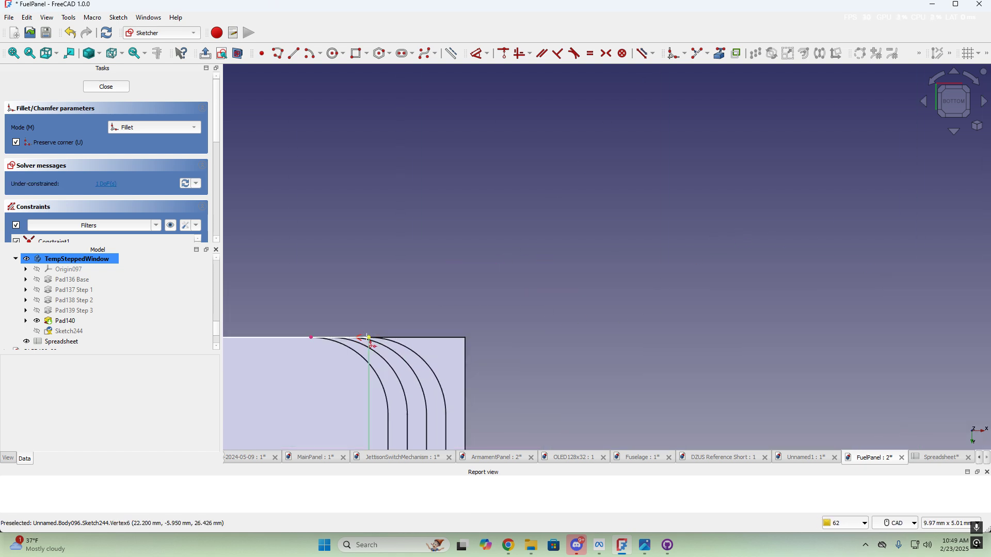
click(368, 336)
Fillet the bottom-left and bottom-right corners, then exit the Fillet tool
scroll(338, 350, down, 7)
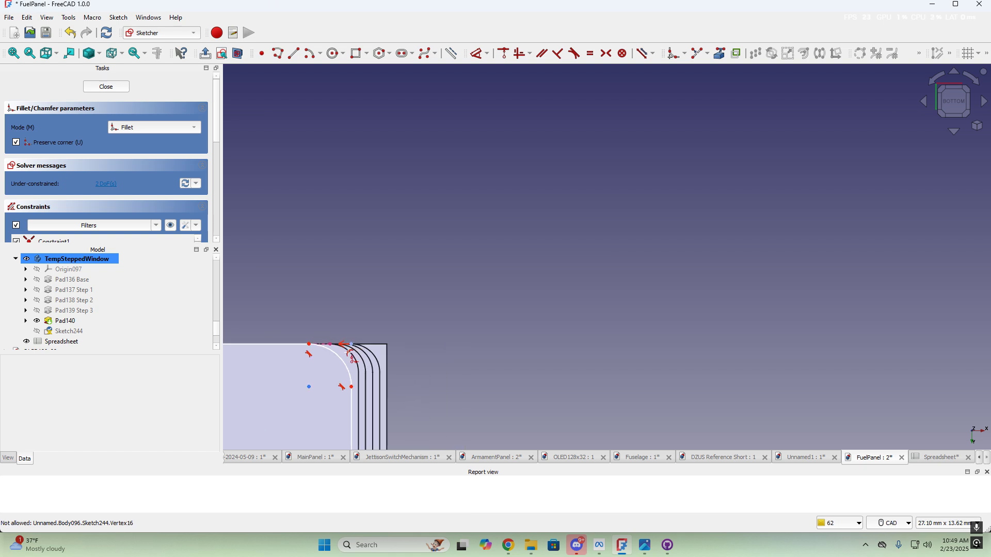
middle_drag(313, 386, 956, 209)
middle_drag(356, 348, 752, 327)
scroll(536, 372, up, 5)
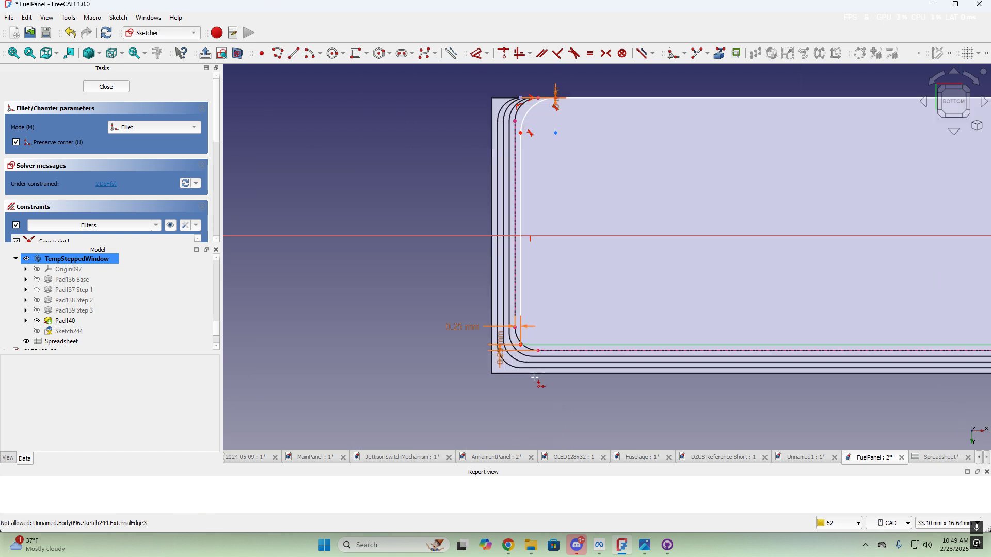
click(506, 307)
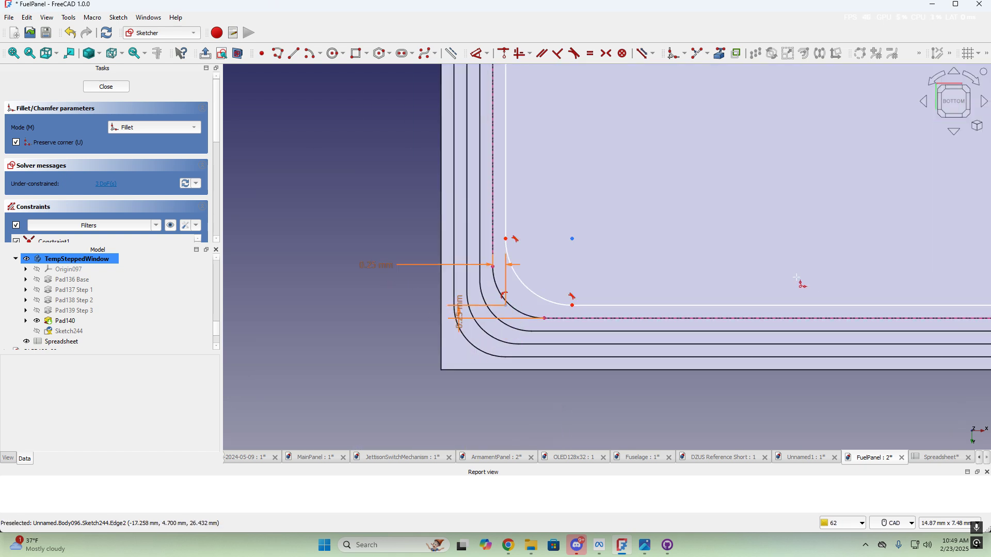
scroll(817, 242, down, 4)
middle_drag(907, 220, 215, 292)
middle_drag(782, 287, 462, 301)
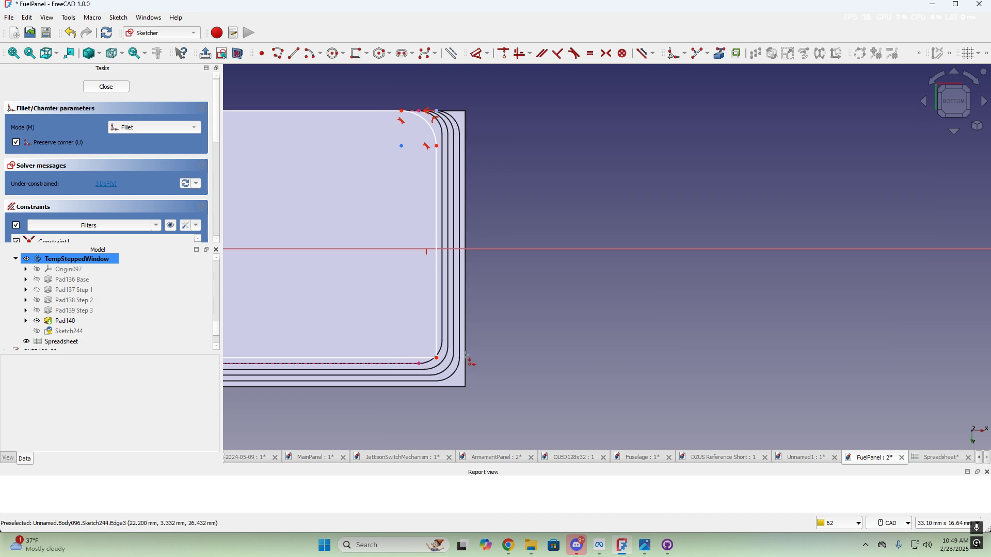
scroll(463, 355, up, 4)
click(402, 362)
scroll(300, 275, down, 3)
scroll(300, 275, down, 1)
middle_drag(422, 269, 977, 338)
middle_drag(429, 212, 873, 301)
middle_drag(351, 253, 571, 291)
scroll(547, 282, up, 4)
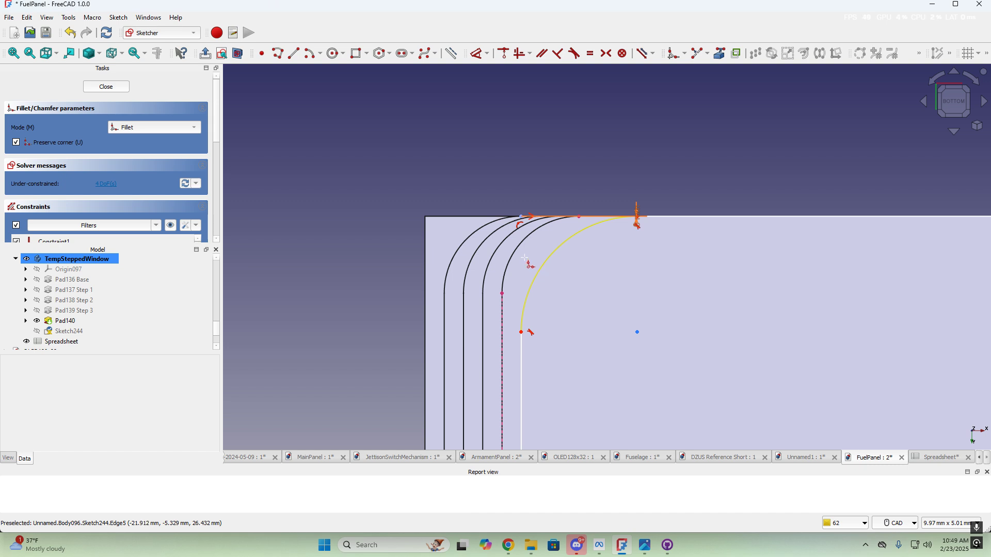
key(Escape)
Give the top-left fillet arc a 1 mm radius bound to <<Spreadsheet>>.window_filet
click(549, 263)
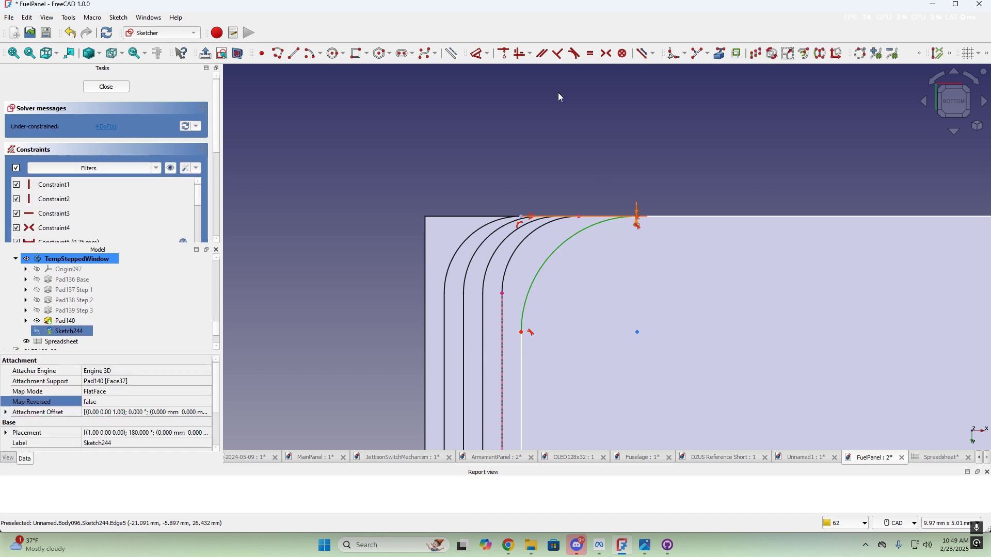
click(480, 57)
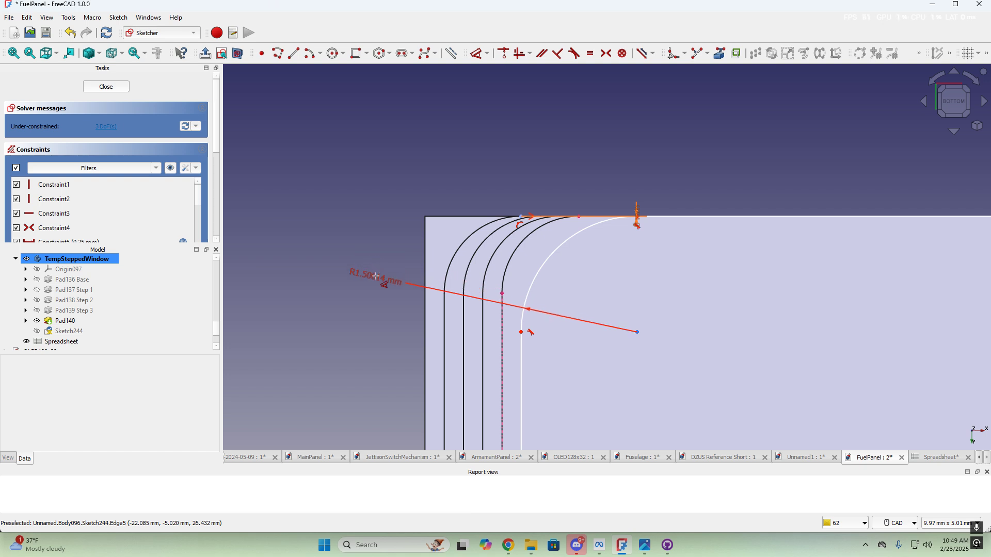
click(377, 280)
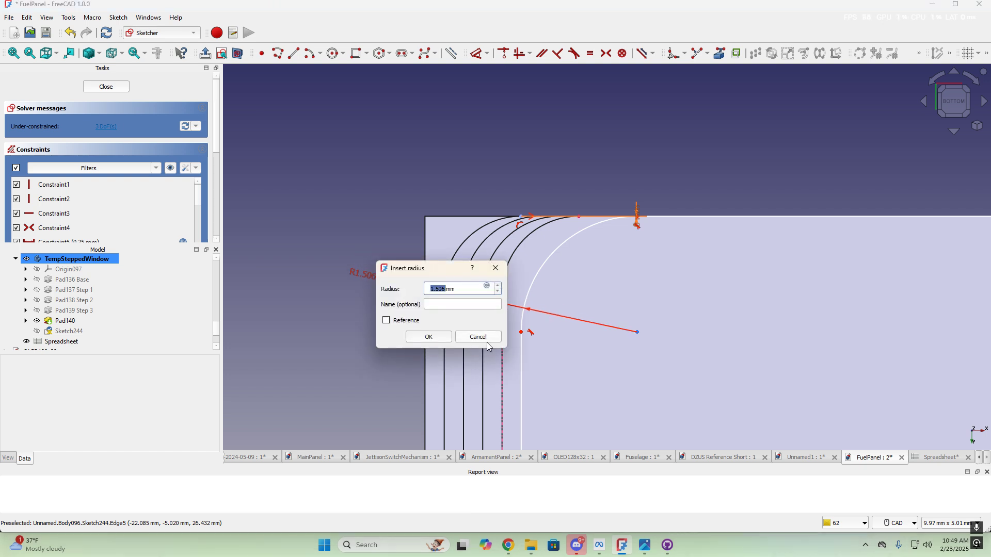
click(487, 286)
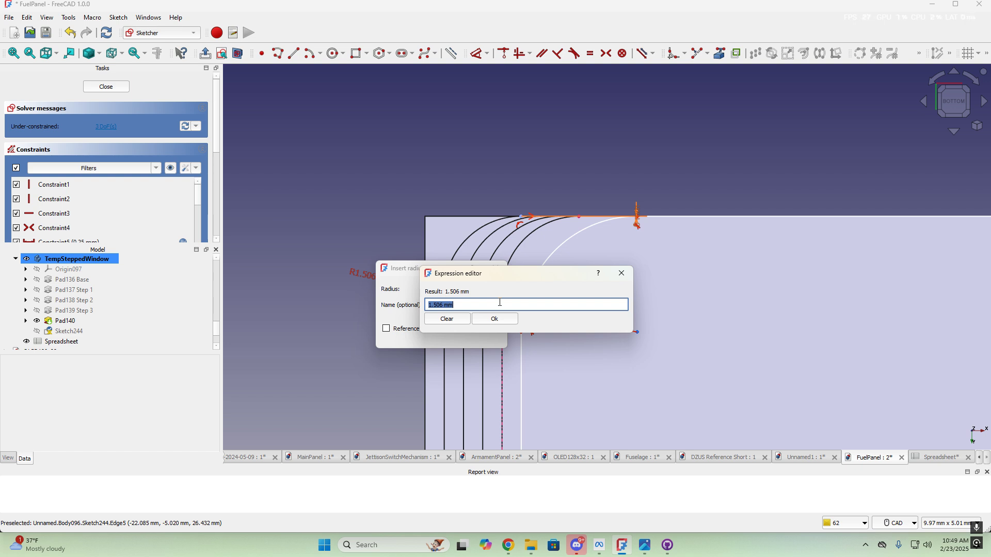
text(<<spr)
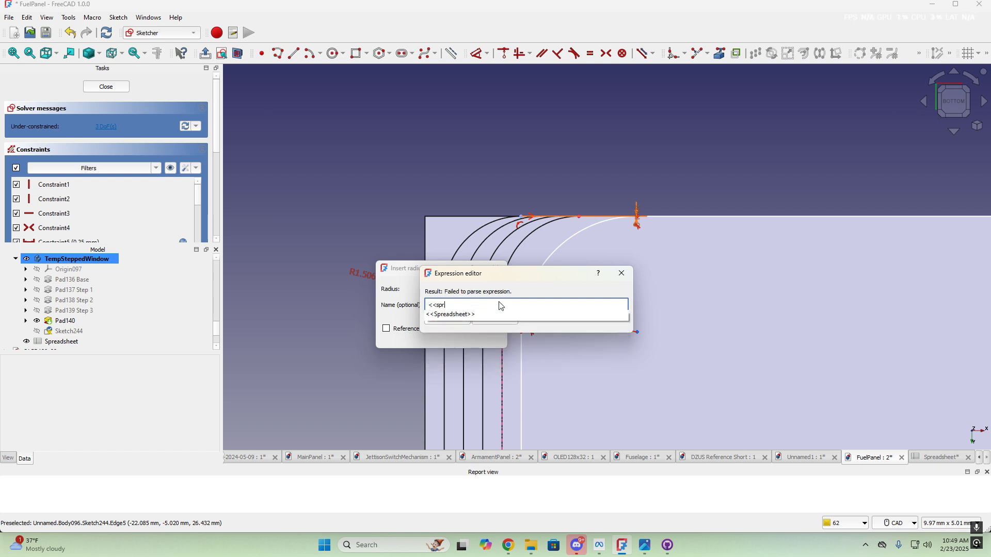
text(e)
click(480, 314)
text(.)
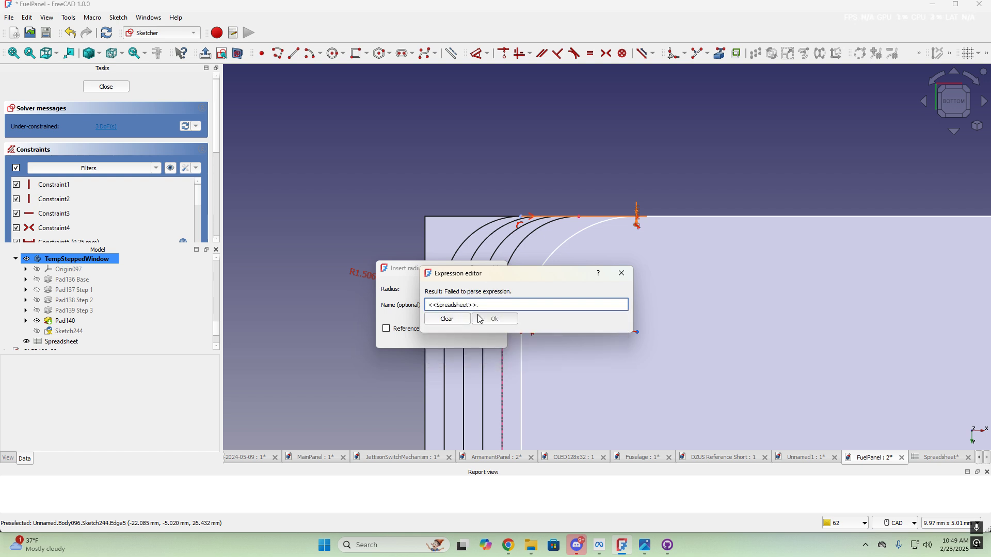
text(win)
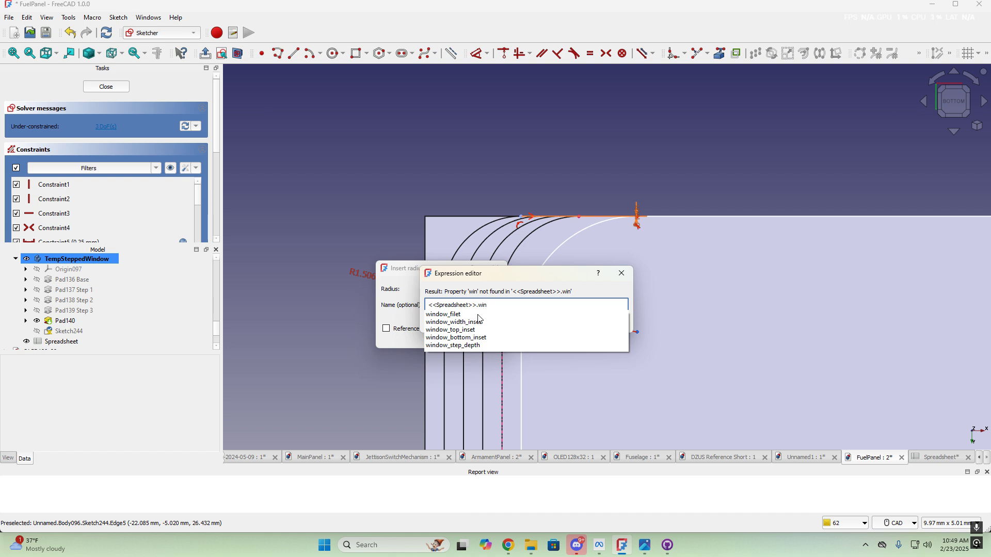
click(446, 315)
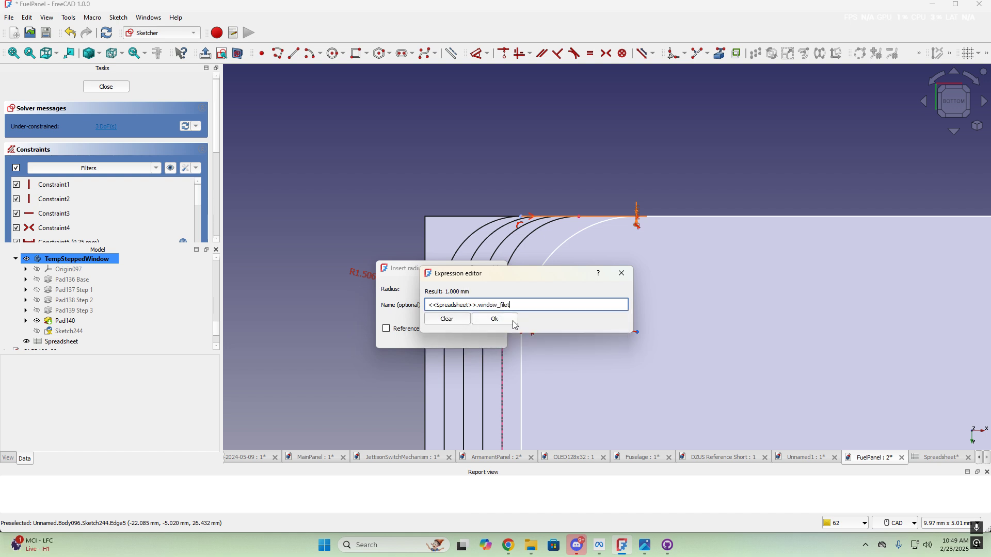
click(495, 319)
click(439, 337)
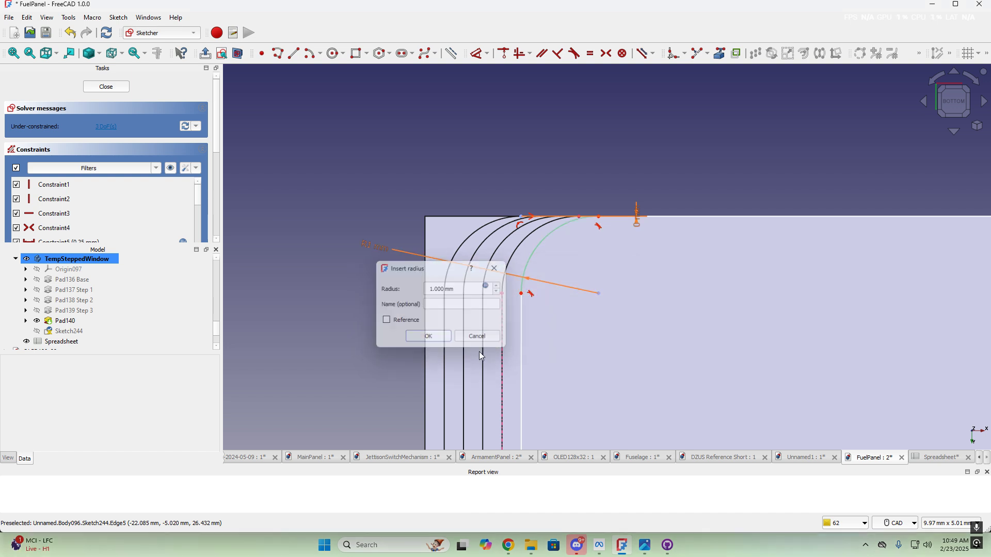
Make the corner fillet arcs equal to fully constrain Sketch244, then close the sketch
click(531, 257)
scroll(653, 377, down, 4)
middle_drag(712, 377, 520, 84)
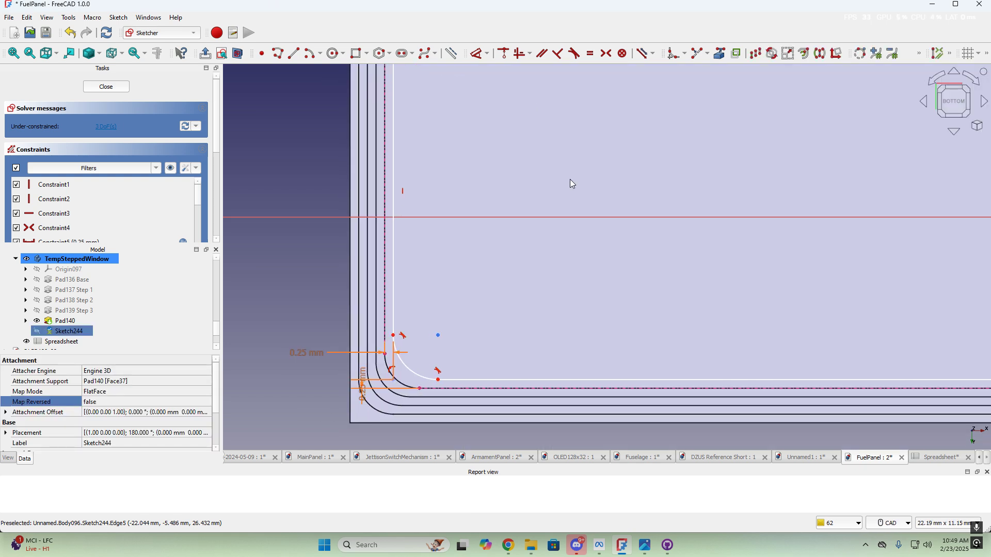
scroll(723, 305, down, 3)
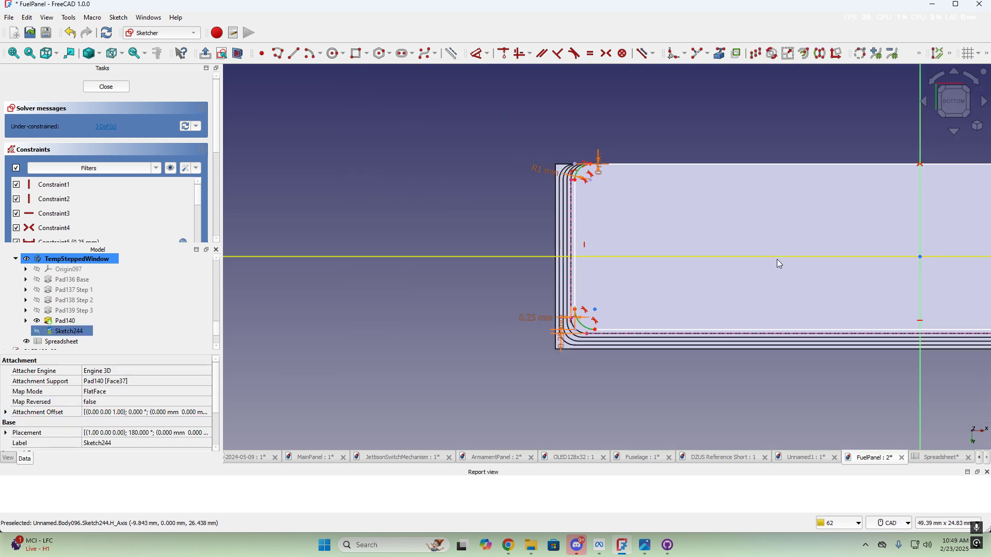
mouse_move(778, 261)
middle_down()
mouse_move(737, 223)
mouse_move(241, 222)
middle_up()
scroll(766, 305, up, 5)
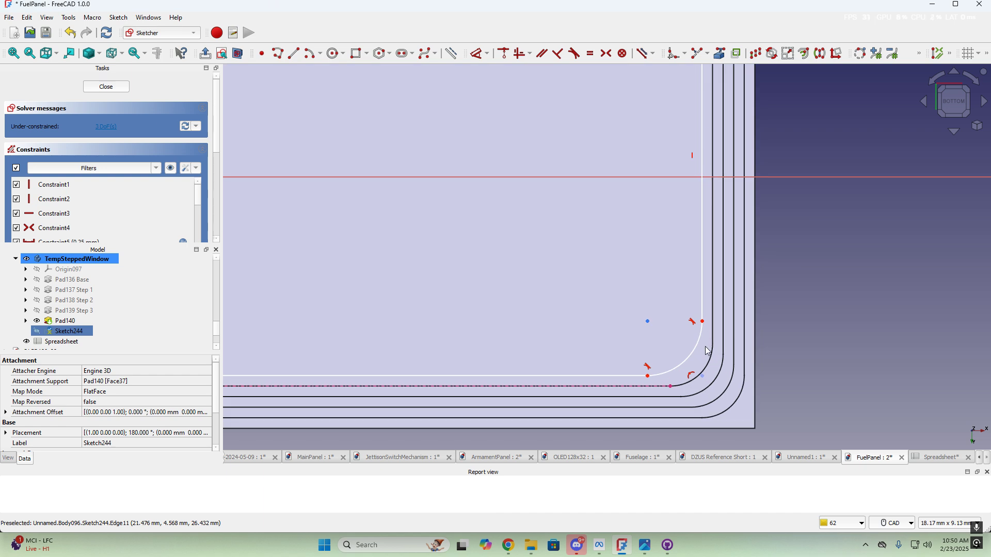
click(700, 351)
scroll(613, 125, down, 2)
middle_drag(631, 146, 667, 409)
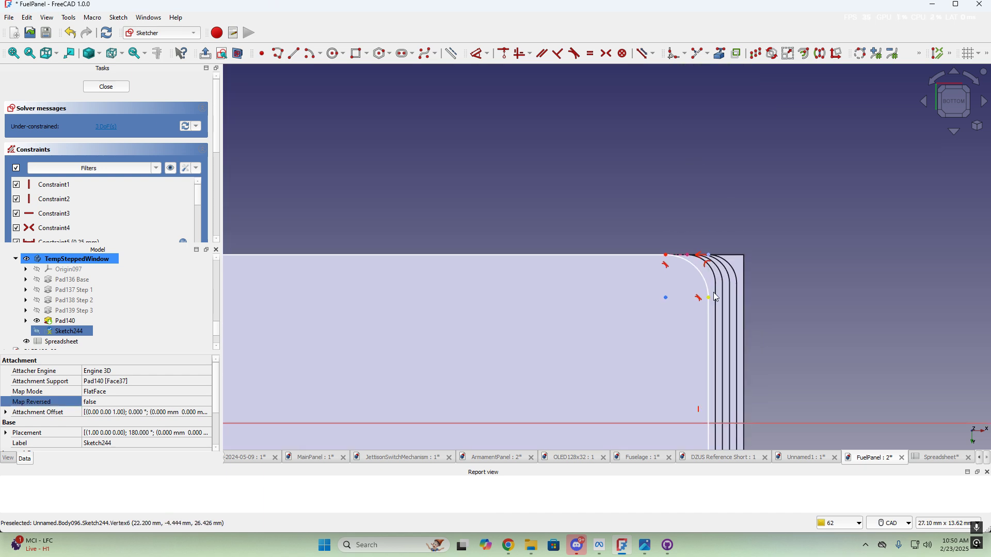
scroll(707, 287, up, 3)
click(701, 275)
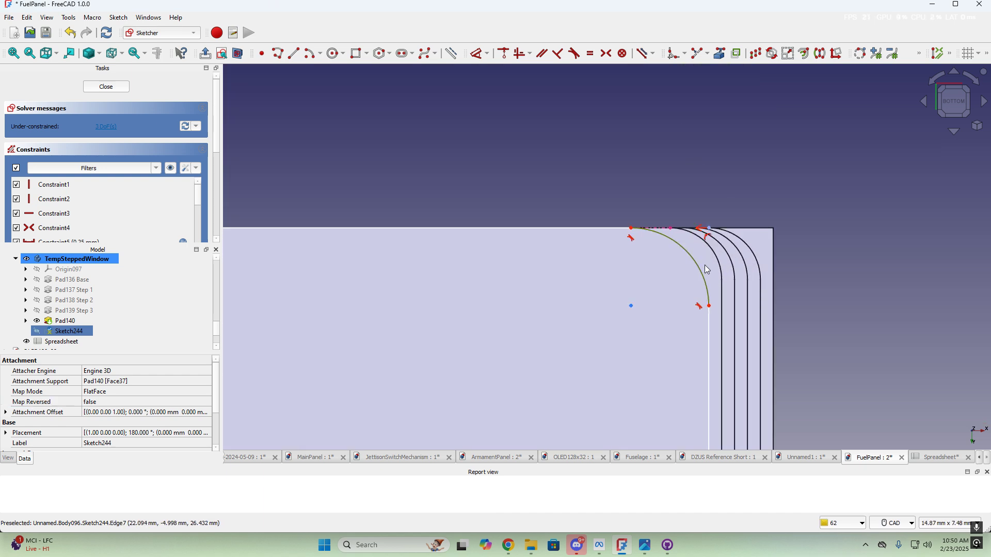
click(590, 54)
scroll(525, 309, down, 5)
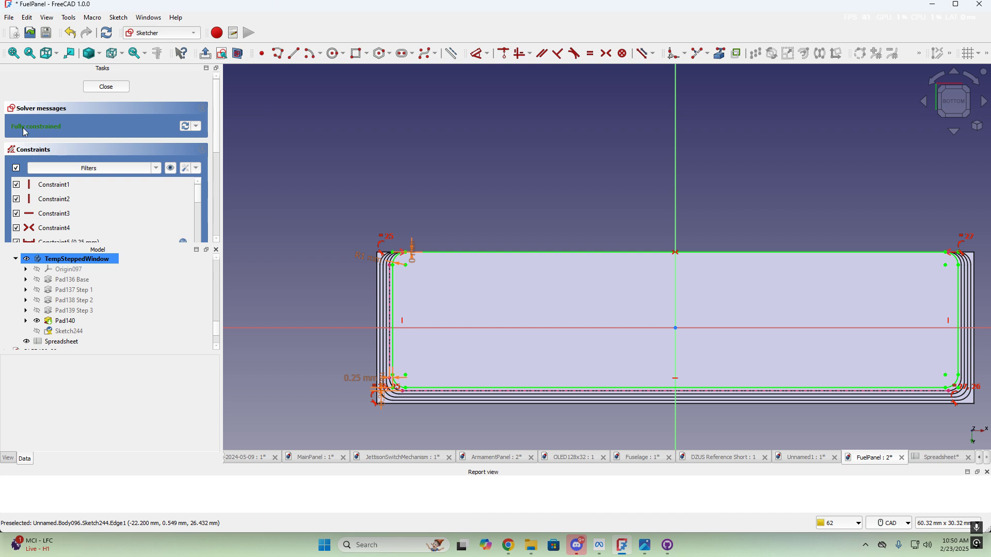
click(111, 88)
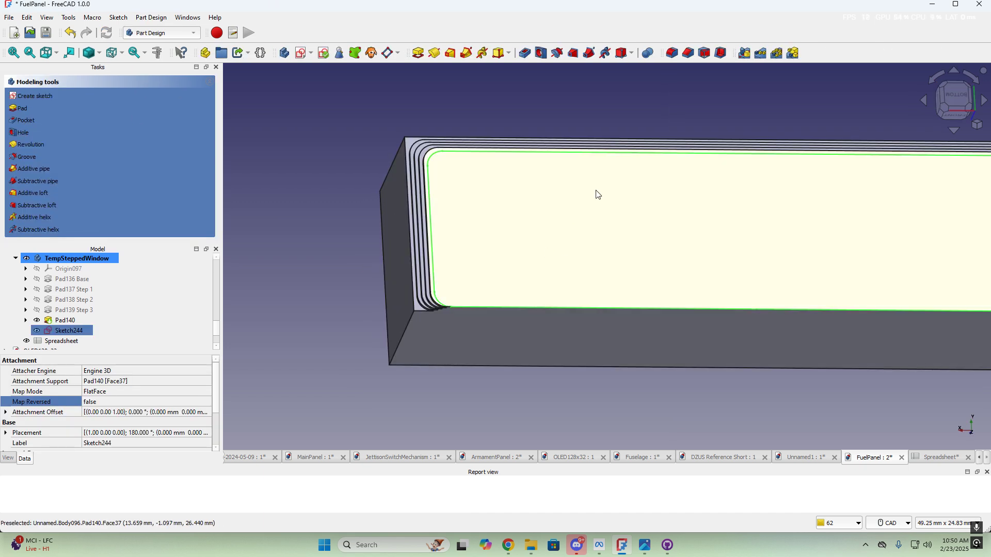
Pad Sketch244 by 0.2 mm, with the length bound to <<Spreadsheet>>.window_step_depth
scroll(480, 159, up, 3)
middle_drag(457, 196, 427, 212)
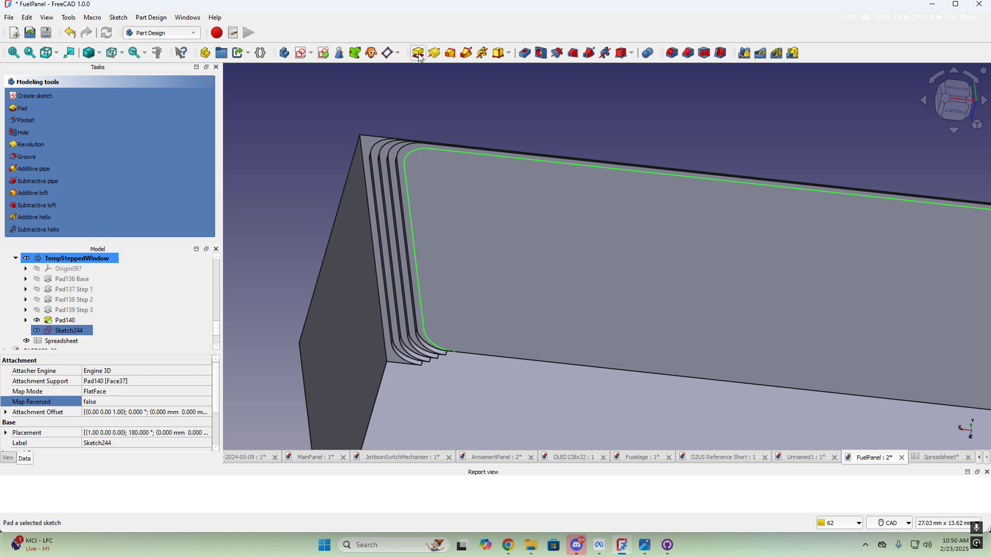
scroll(588, 261, down, 3)
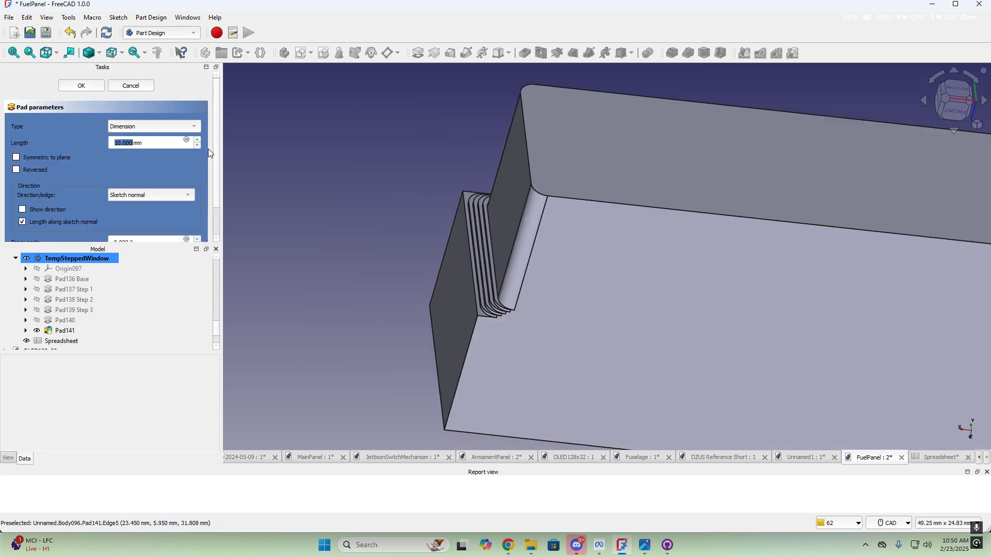
click(187, 140)
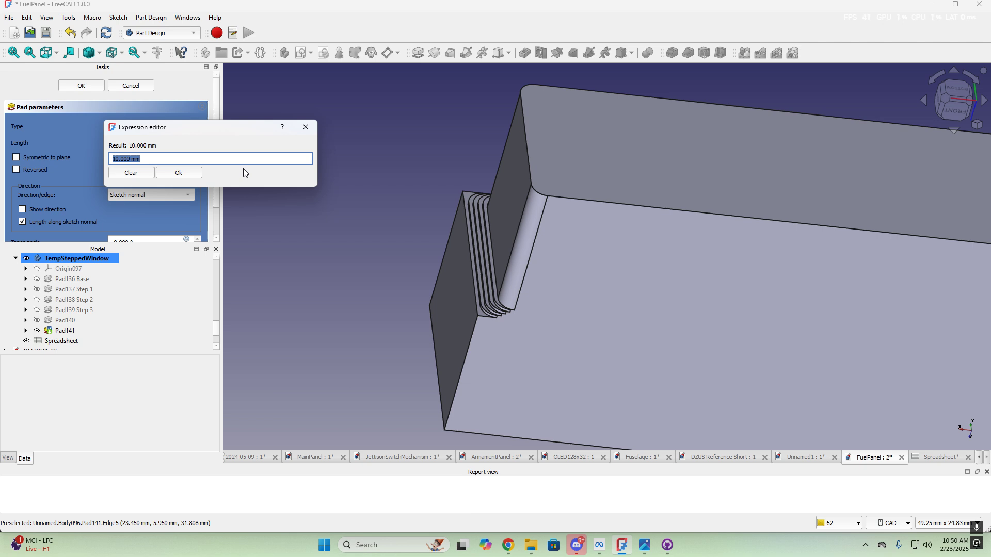
text(<<spre)
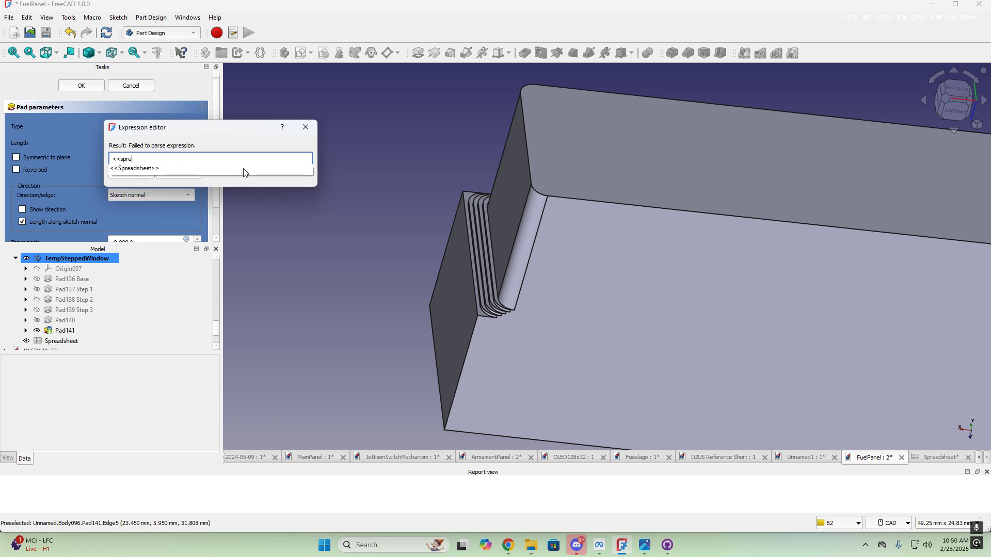
click(196, 169)
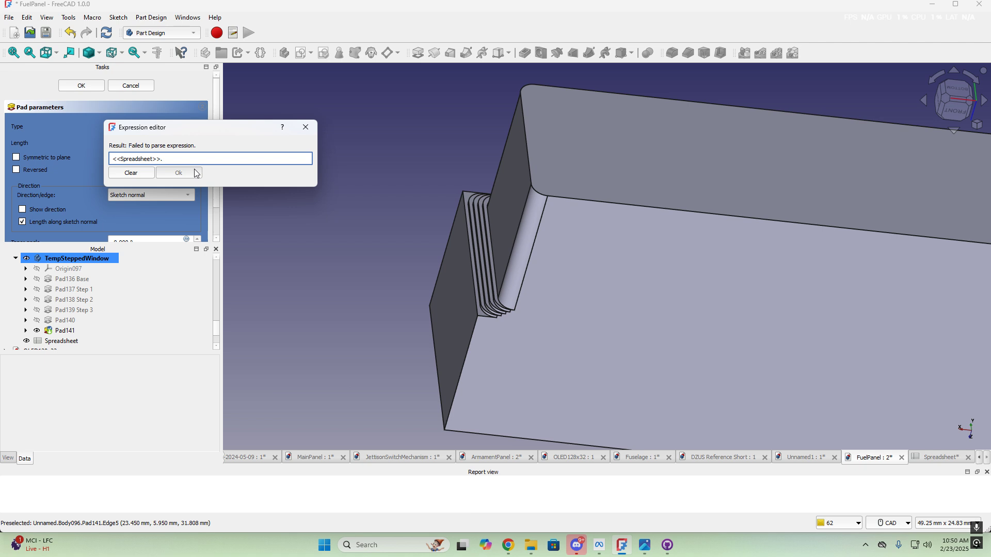
text(window_step_depth)
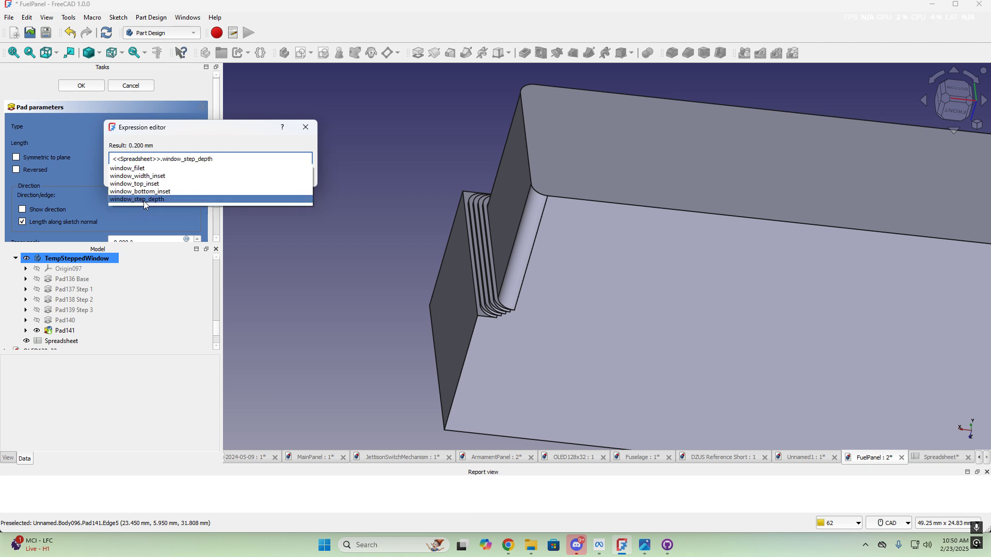
click(143, 200)
key(Return)
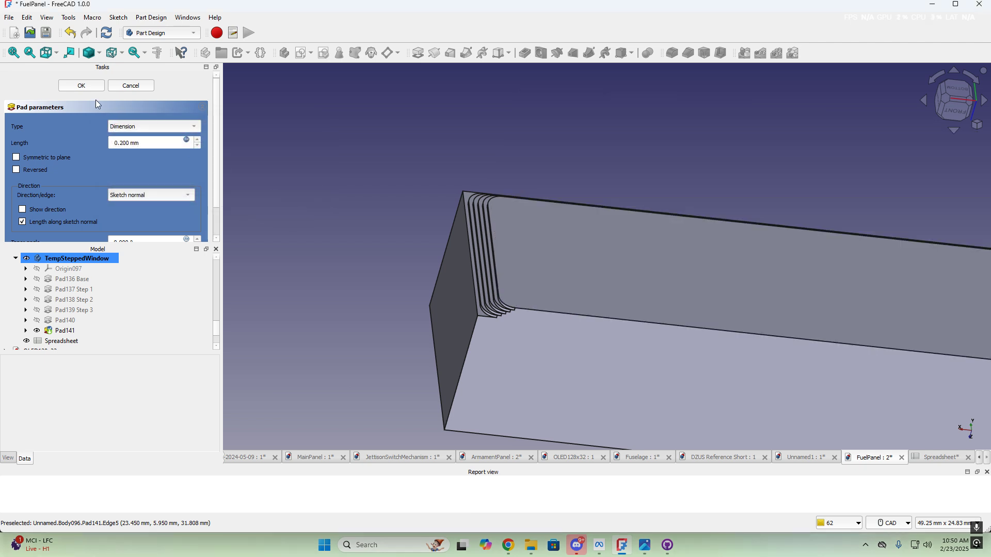
click(77, 86)
middle_drag(701, 294, 617, 305)
Rename Pad140 to 'Pad140 Step 4'
click(626, 325)
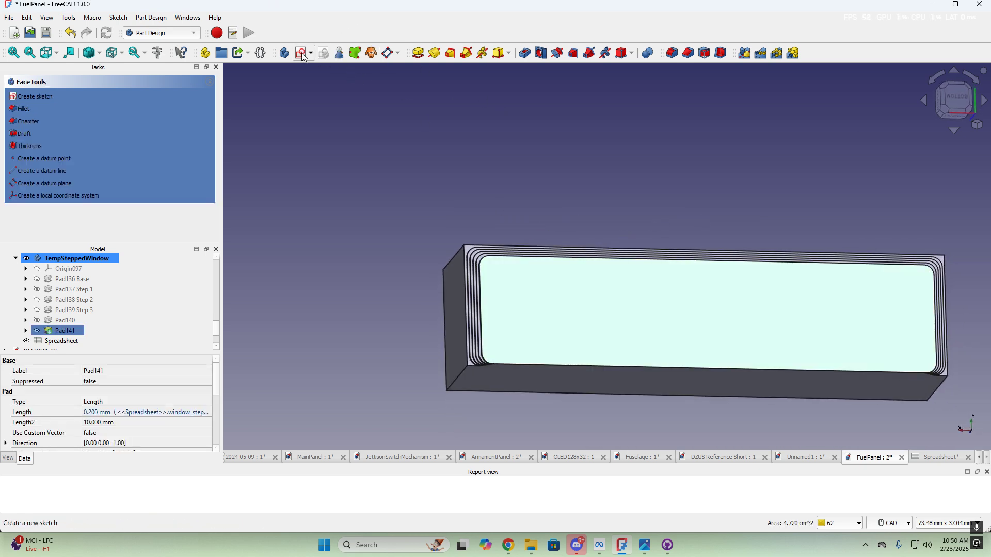
ctrl+click(79, 321)
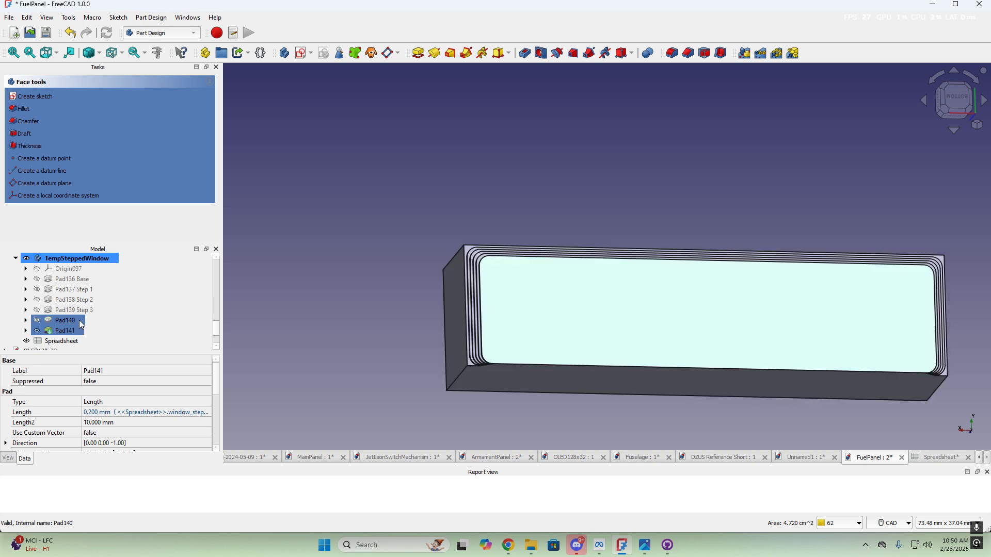
click(73, 333)
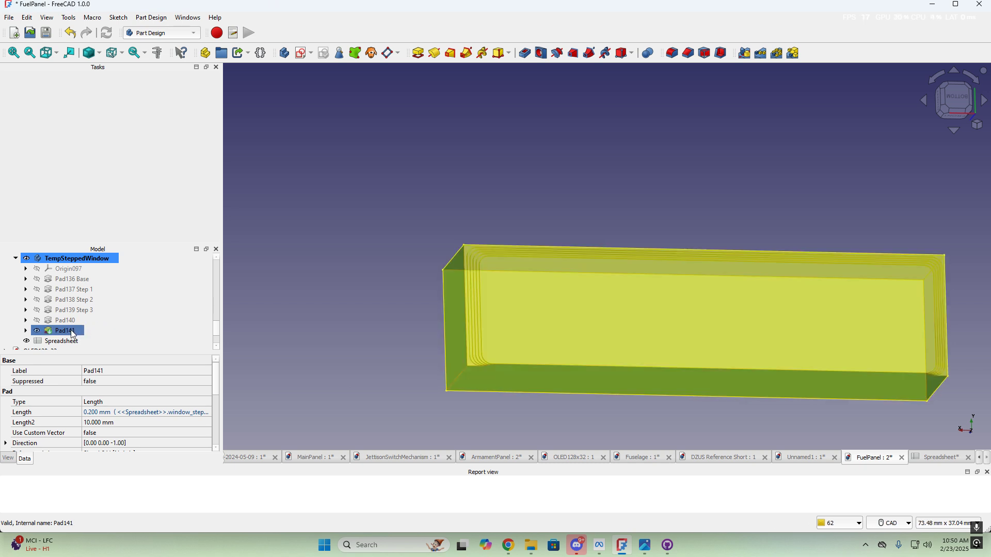
click(71, 324)
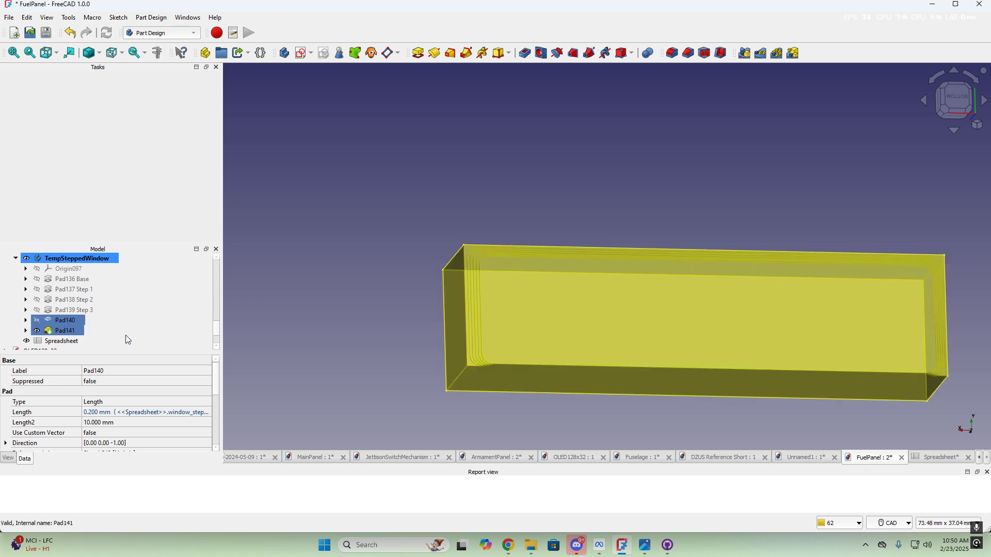
key(F2)
key(End)
text(Step)
text( 4)
key(Return)
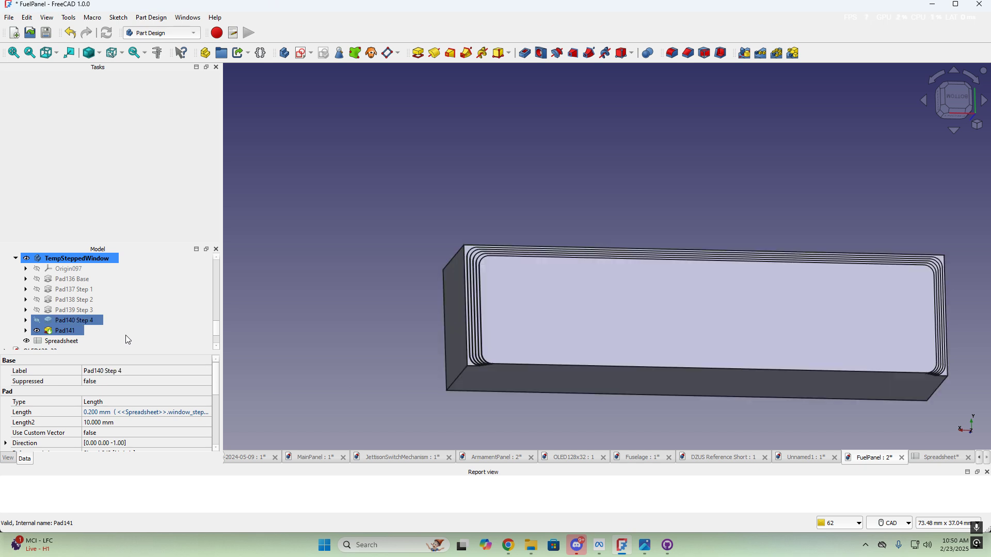
Rename Pad141 to 'Pad141 Step 5'
click(66, 331)
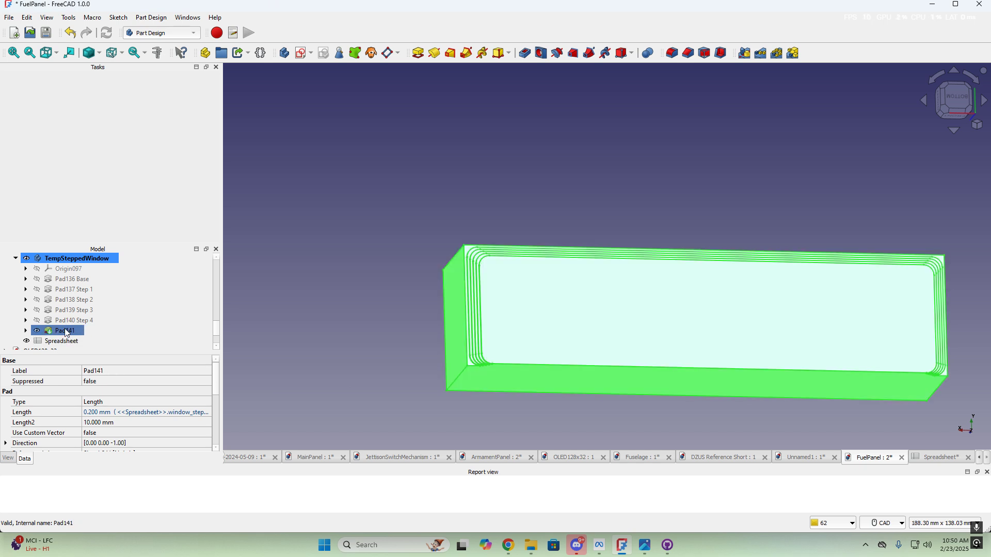
key(F2)
key(End)
text(Step 5)
key(Return)
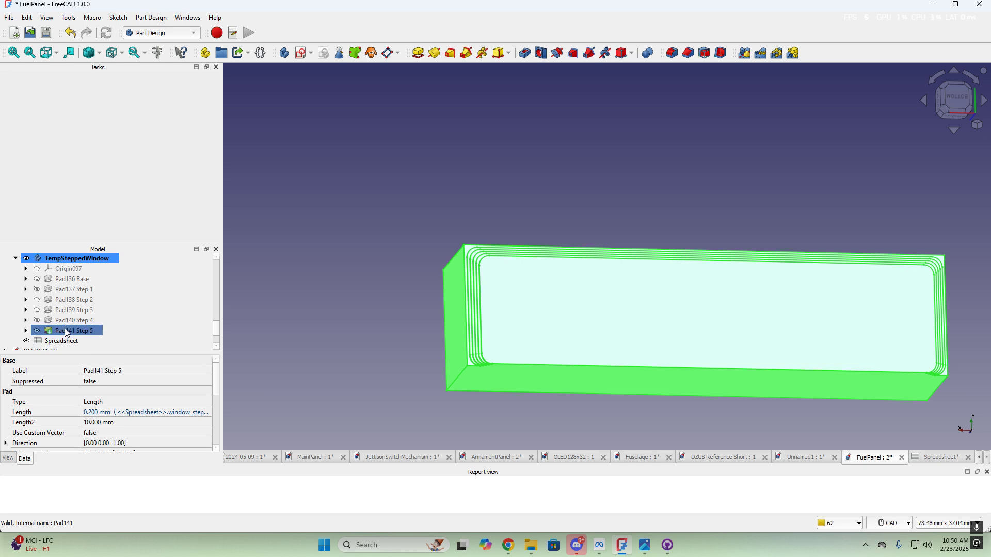
click(555, 265)
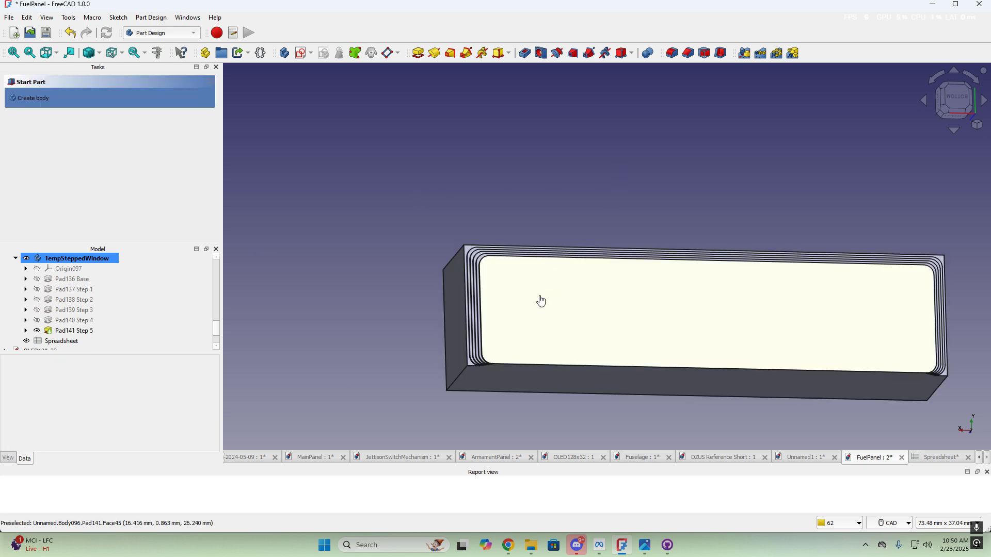
Draw a rectangle in a new sketch on the window's front face
click(302, 53)
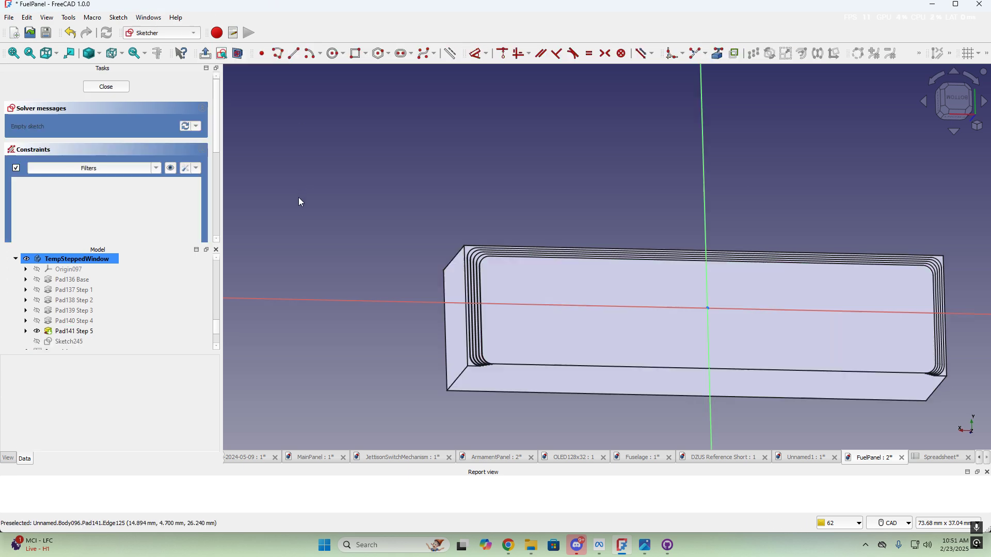
click(356, 53)
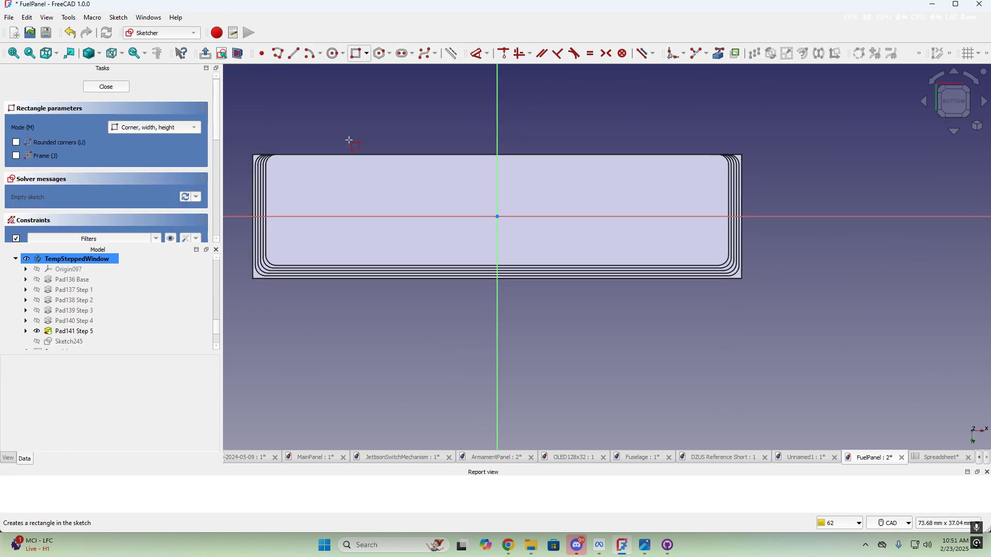
click(309, 190)
click(656, 235)
right_click(303, 185)
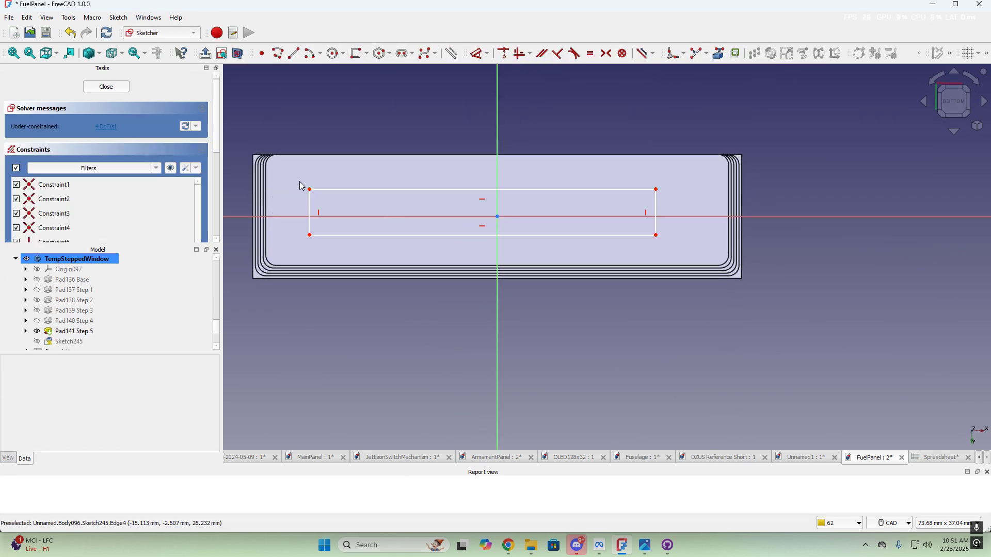
Make the rectangle's top corners symmetric about the vertical axis
click(311, 191)
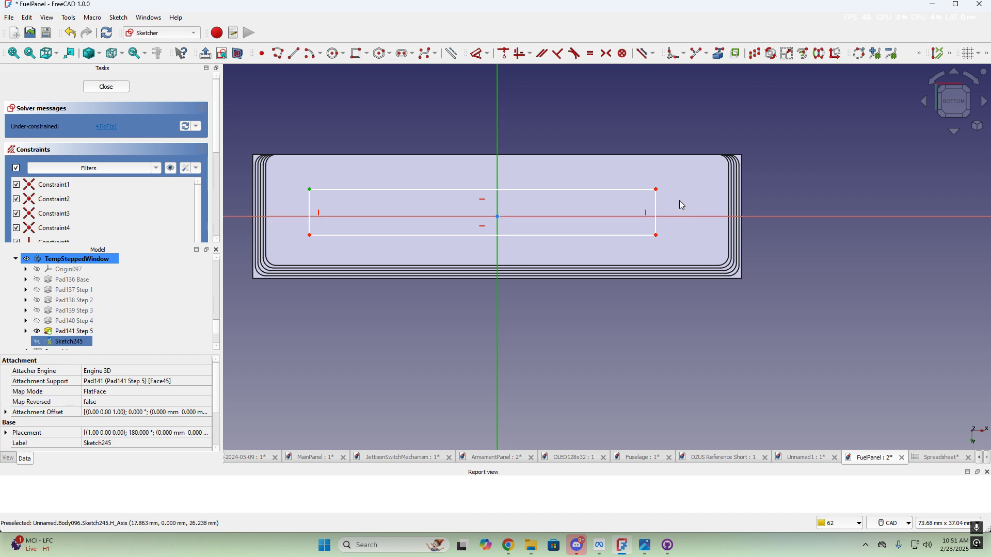
click(659, 195)
key(s)
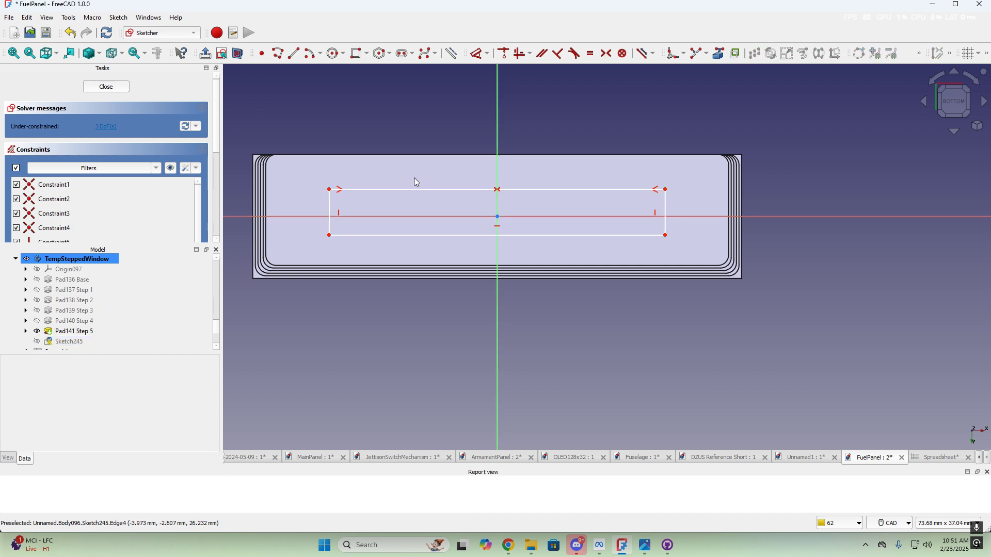
middle_drag(415, 179, 656, 222)
scroll(579, 290, up, 3)
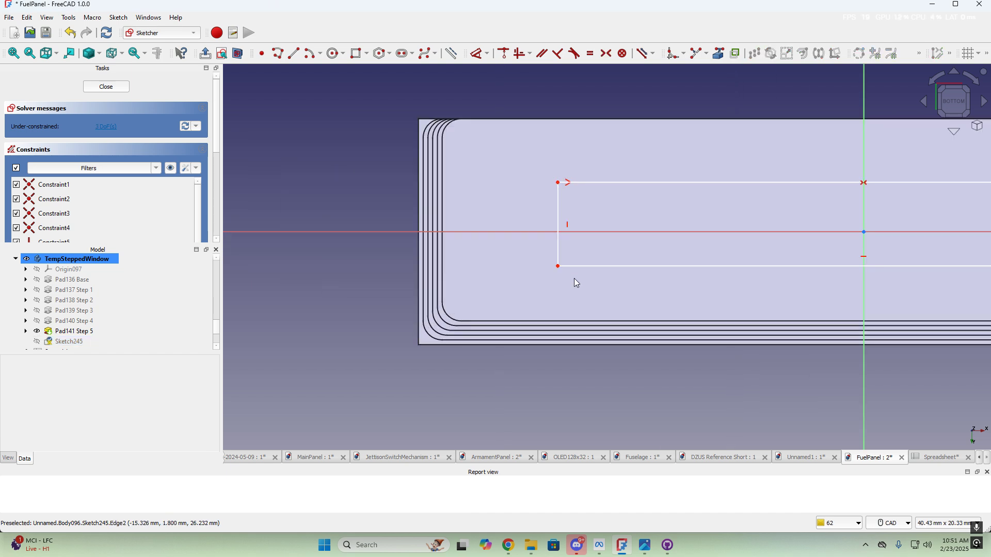
Add the face's top and bottom edges as external reference geometry
click(718, 54)
click(502, 120)
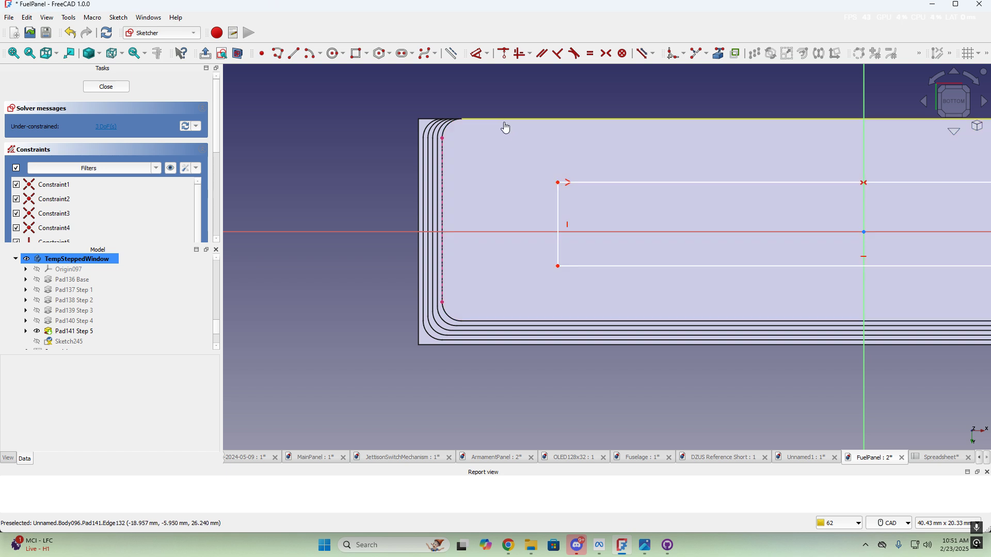
click(495, 321)
key(Escape)
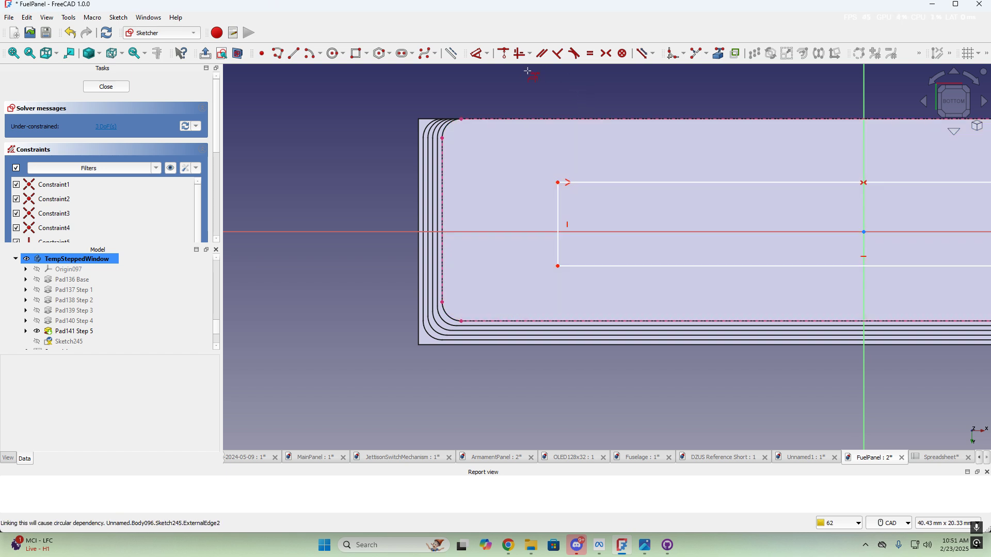
Add a horizontal side inset bound to <<Spreadsheet>>.window_width_inset (0.250)
click(558, 266)
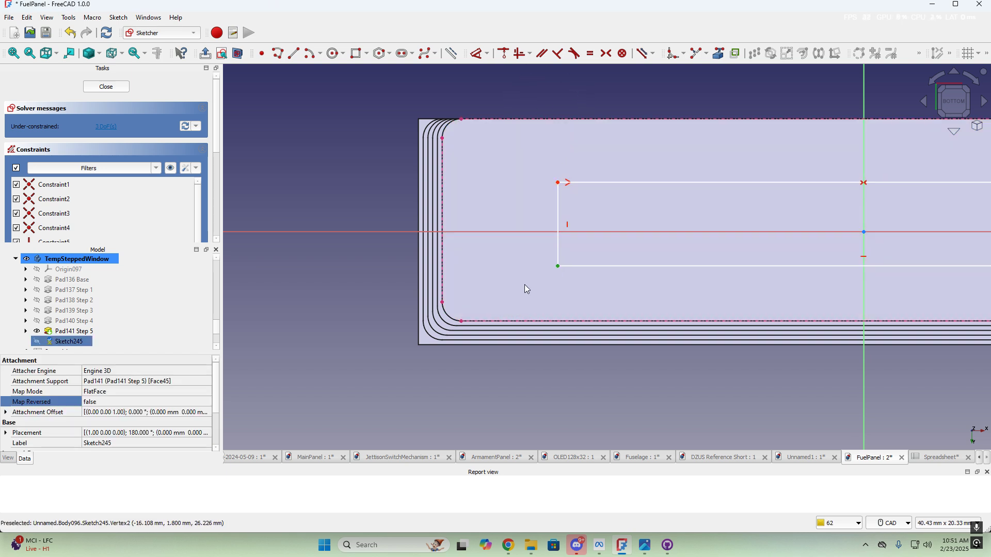
click(442, 302)
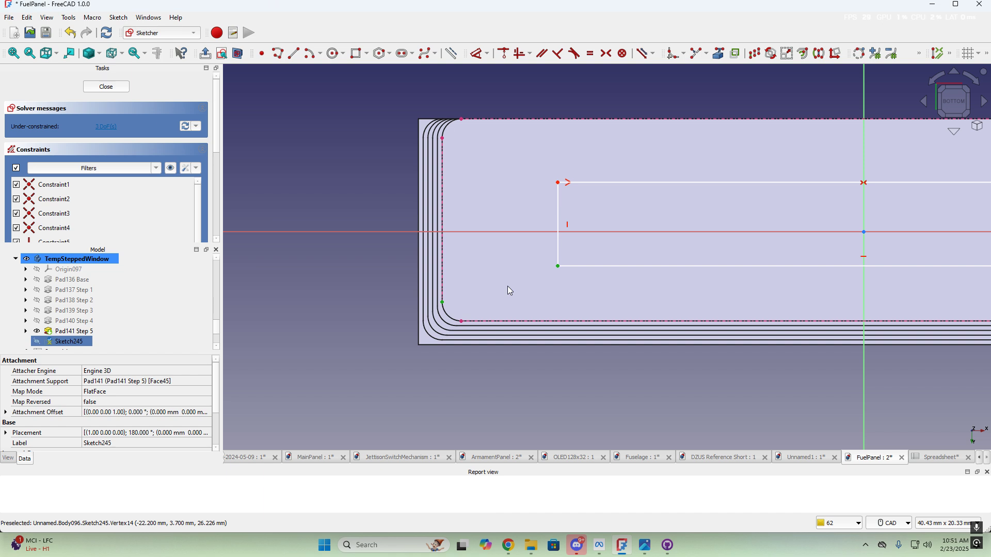
key(l)
key(h)
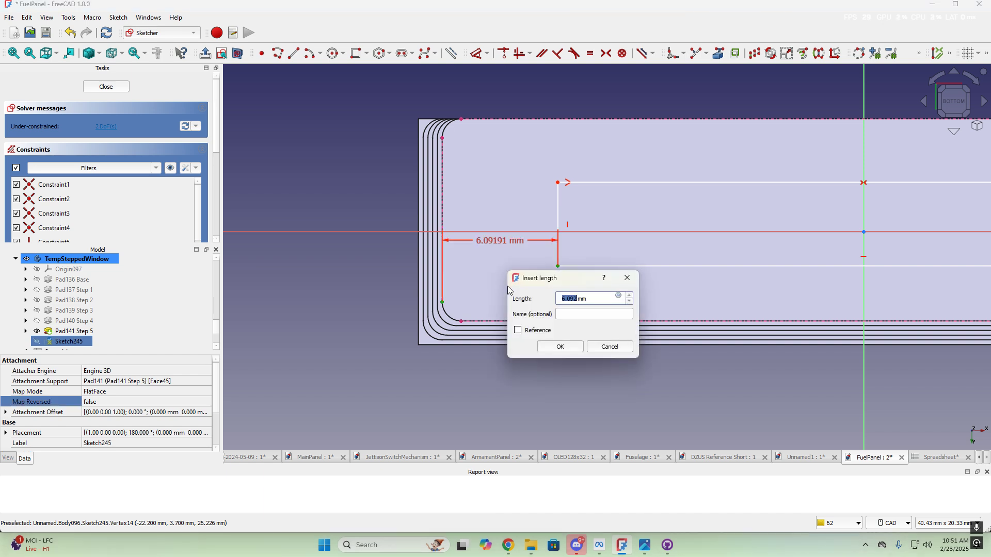
click(619, 297)
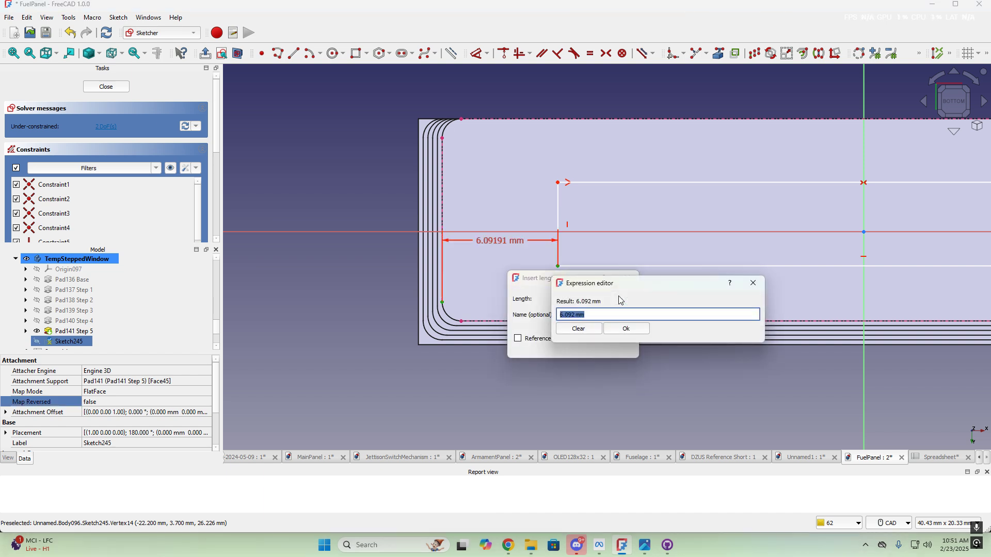
text(<<spre)
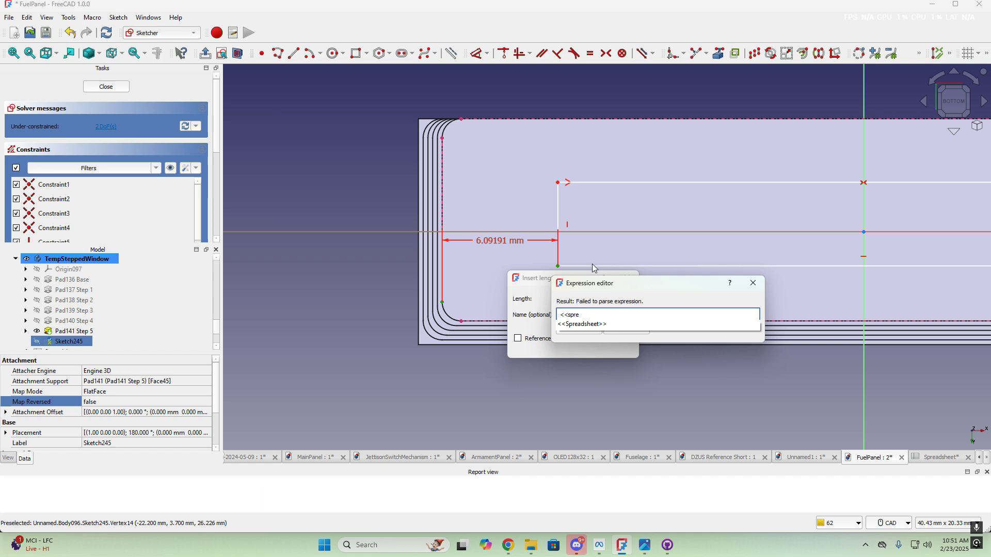
click(585, 325)
text(win)
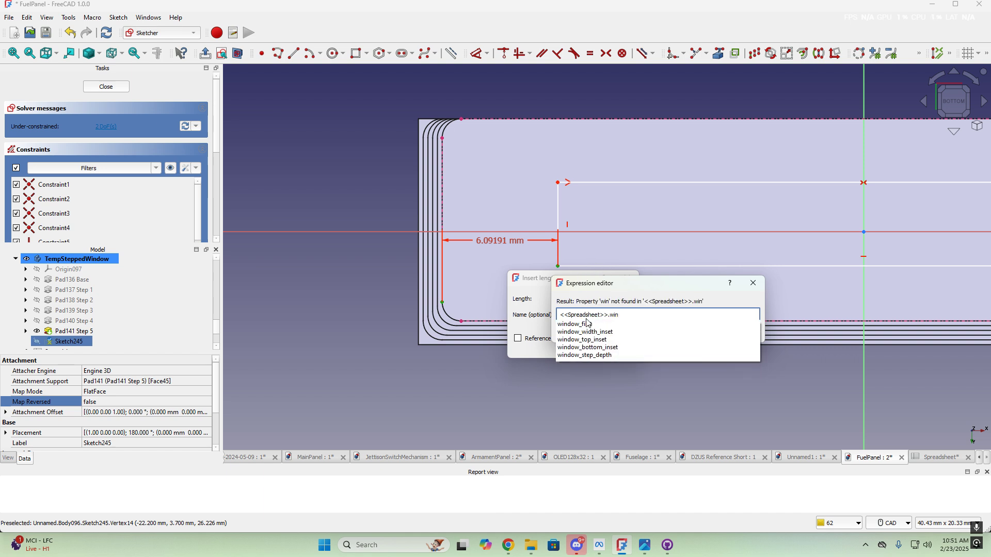
click(596, 335)
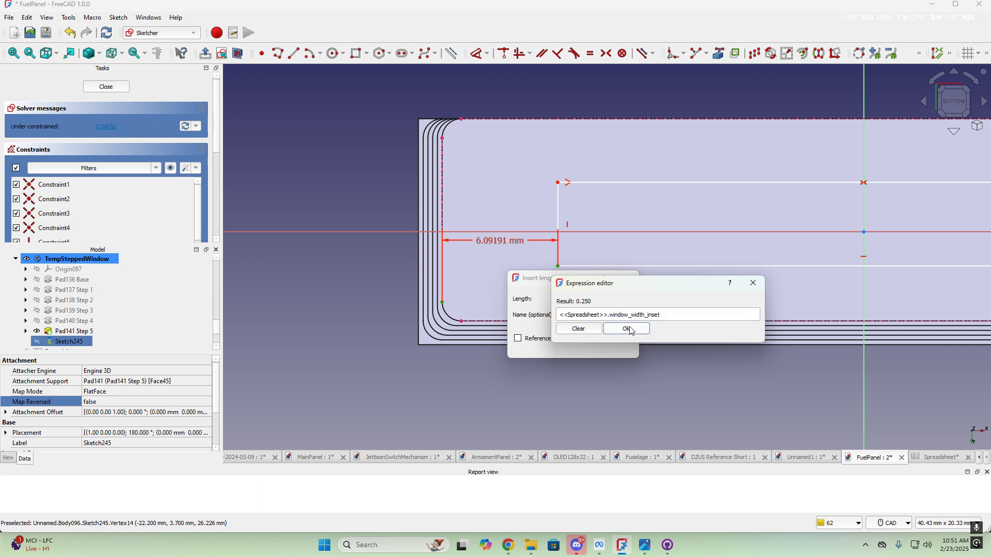
click(627, 330)
click(571, 347)
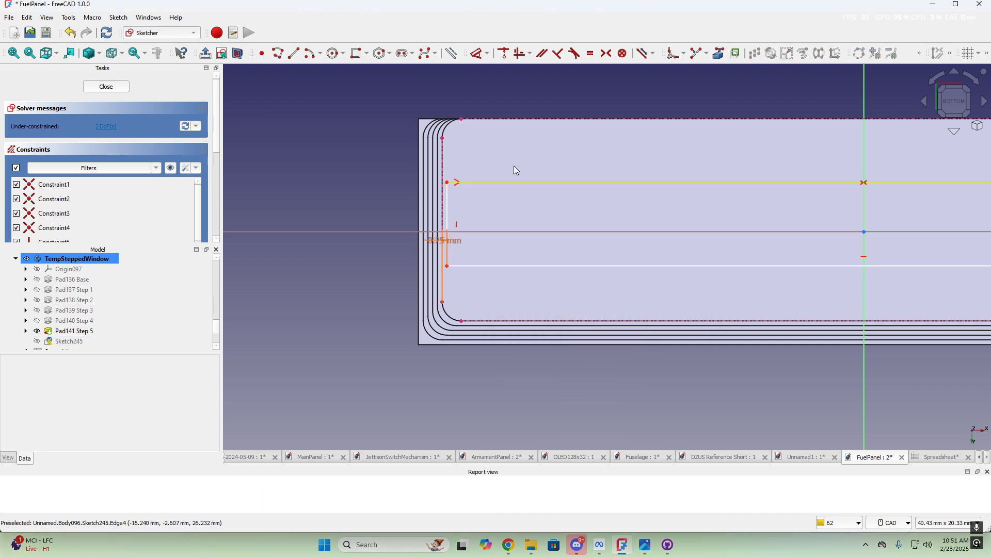
Add a vertical inset from the lower corner bound to window_top_inset (0.250)
click(448, 267)
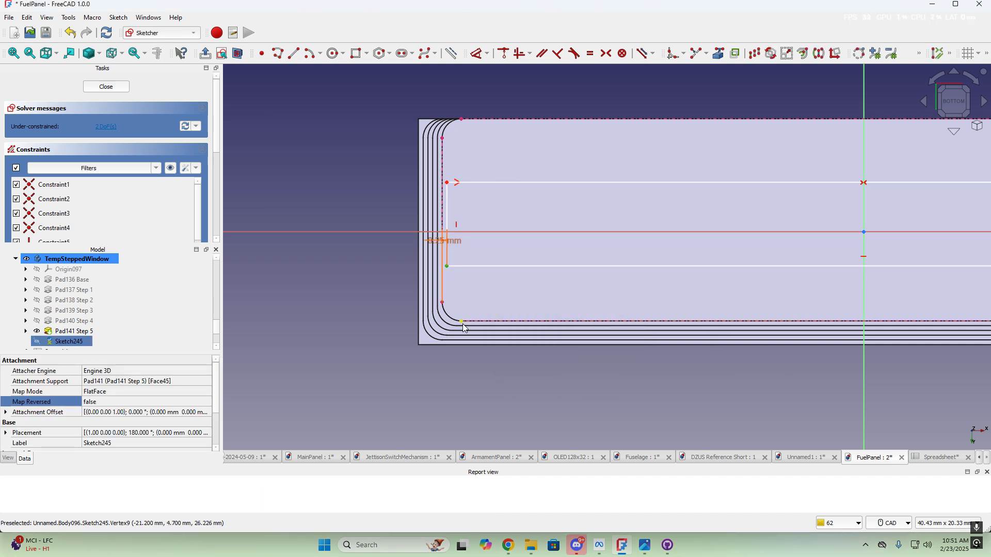
click(461, 321)
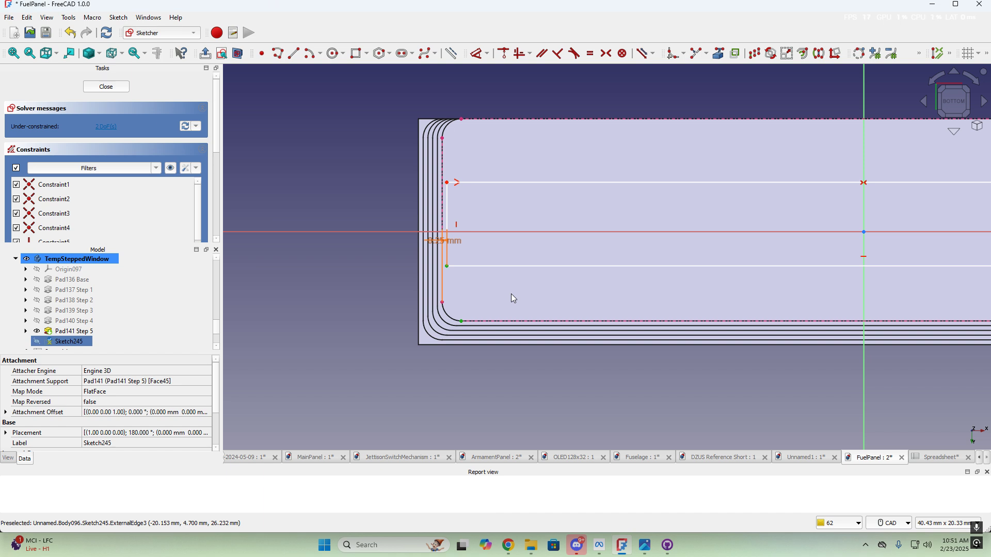
key(i)
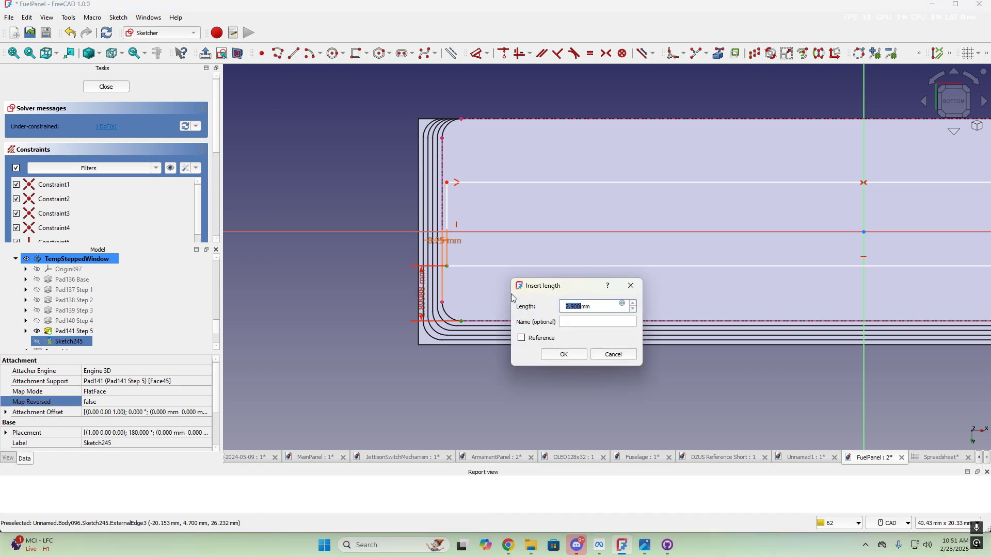
click(623, 303)
text(<<)
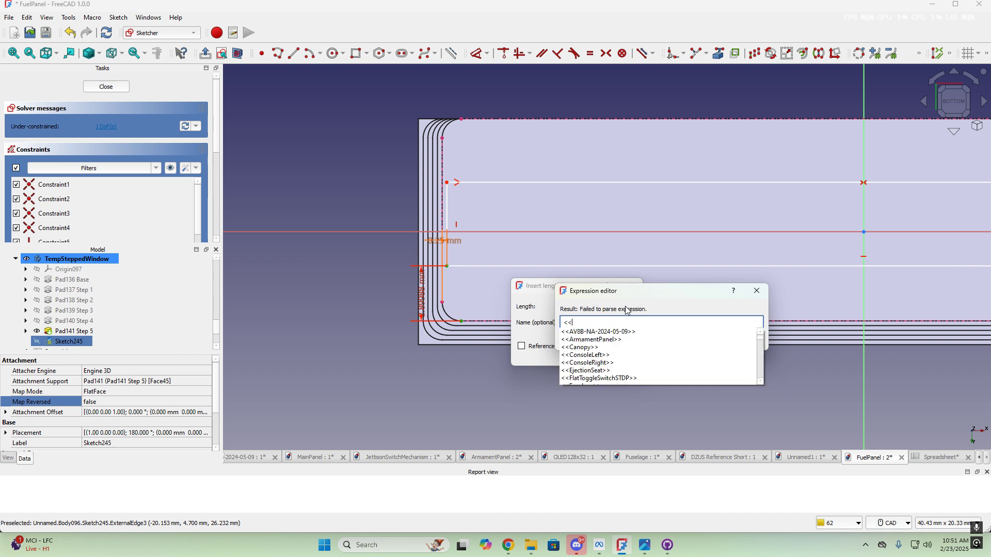
text(spre)
key(Return)
text(.)
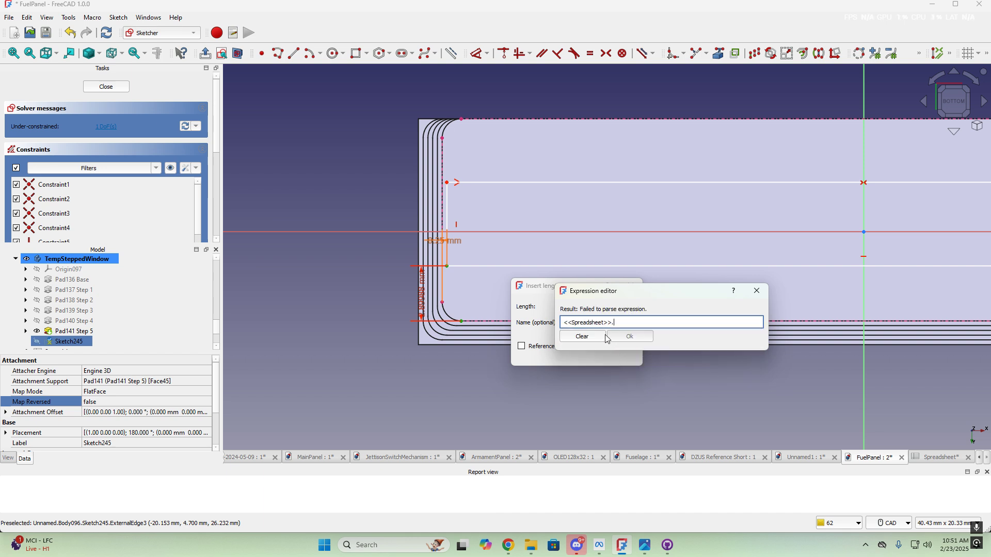
text(win)
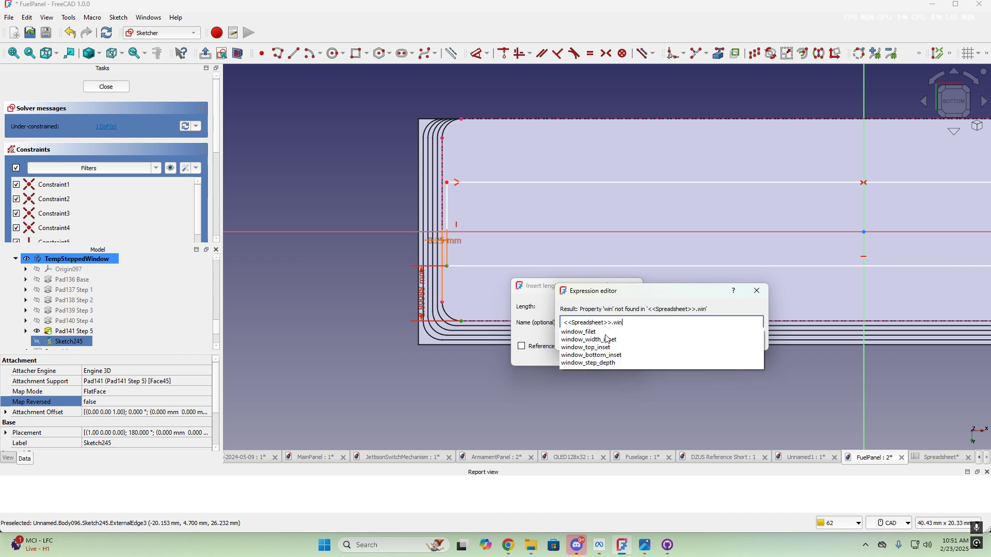
click(582, 348)
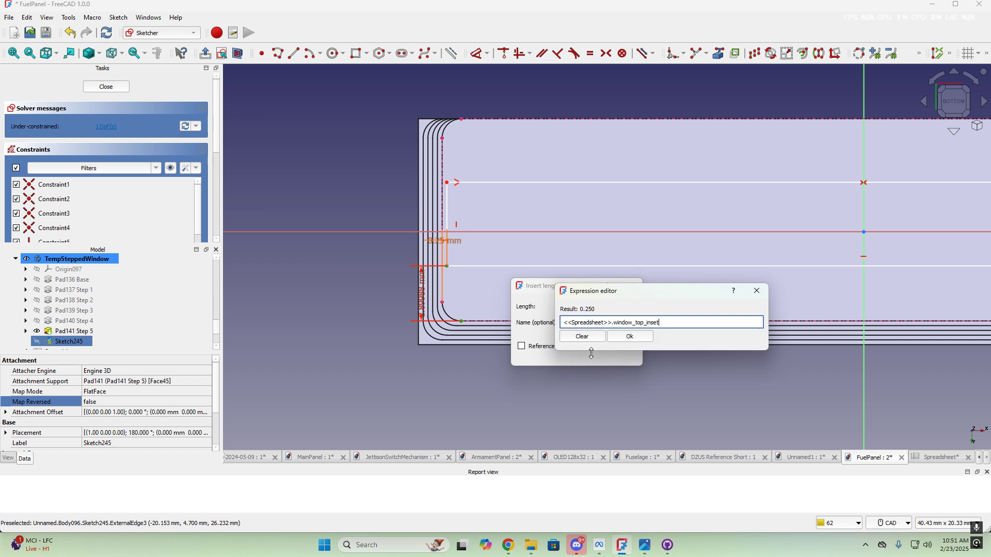
key(Return)
click(582, 354)
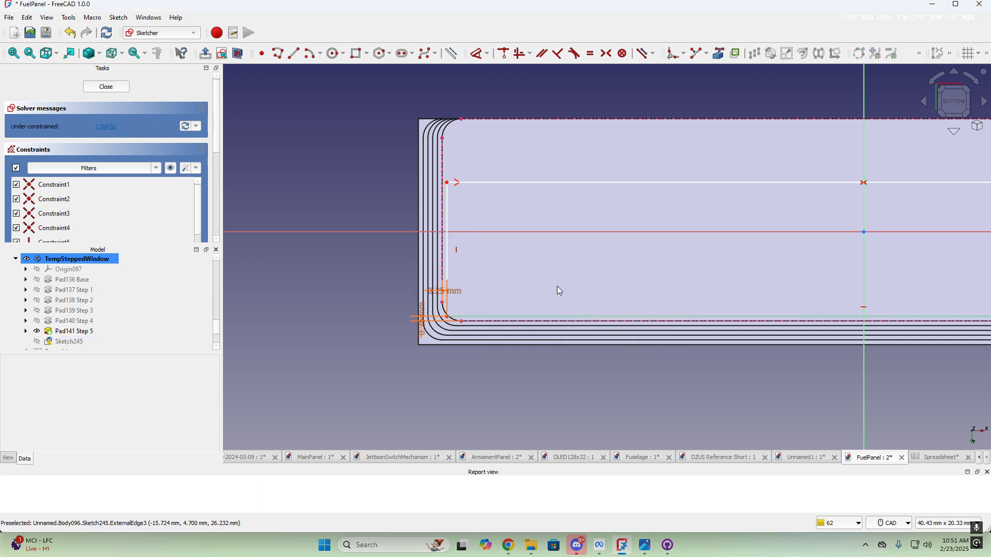
Add a vertical inset to the upper corner bound to window_bottom_inset
click(448, 183)
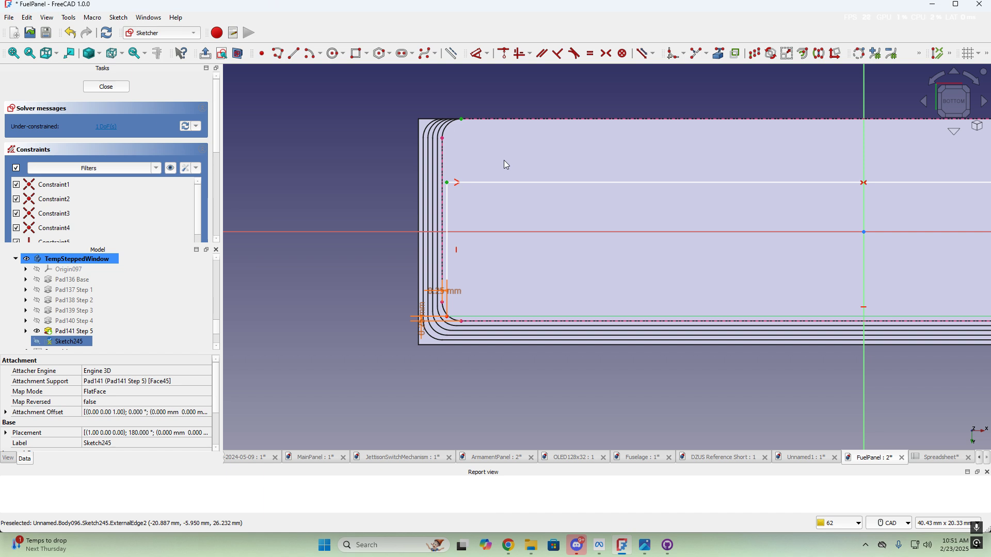
key(i)
click(615, 170)
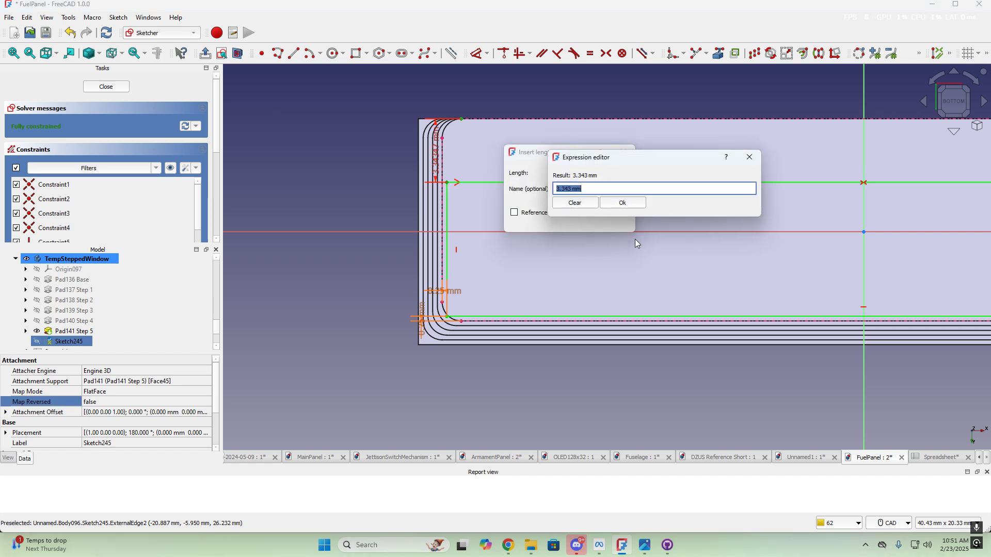
text(<<spre)
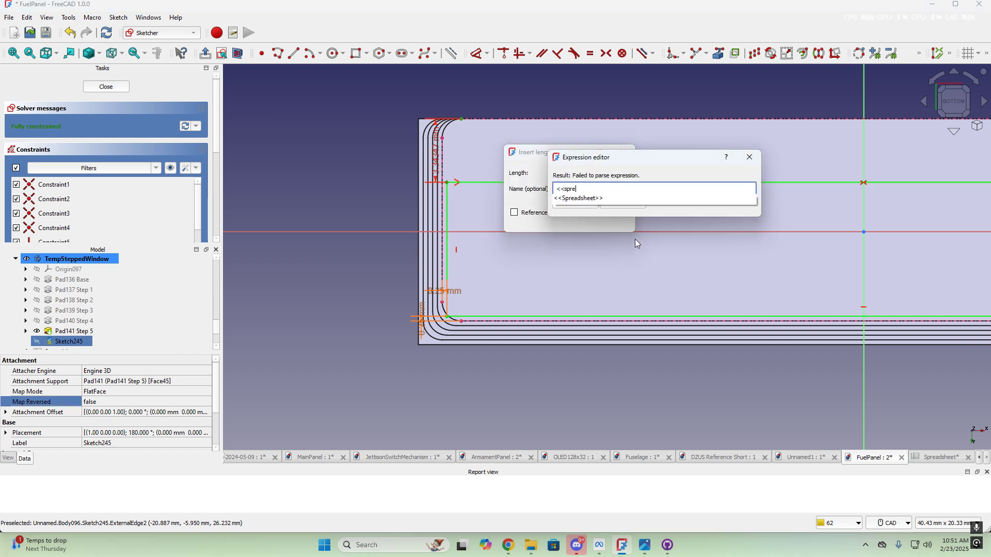
click(589, 199)
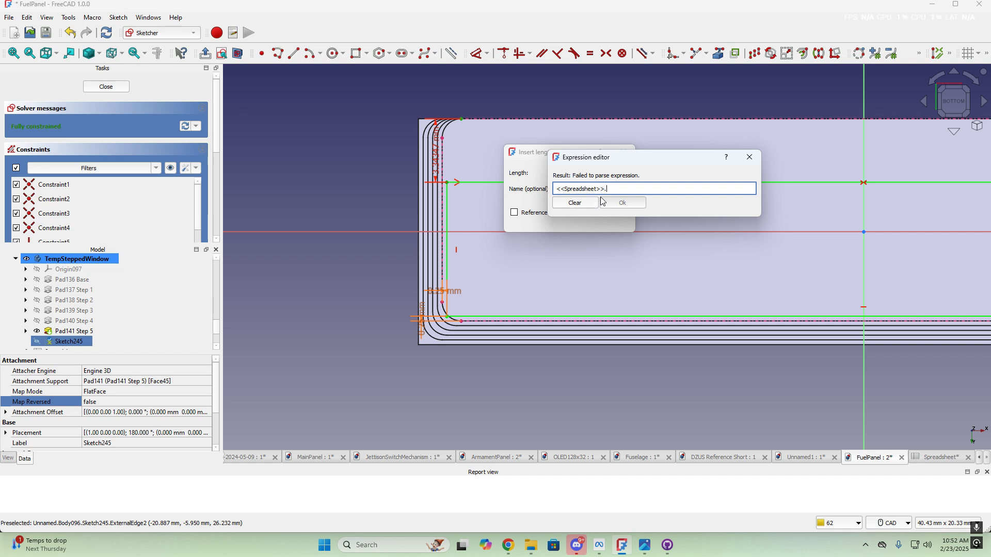
text(win)
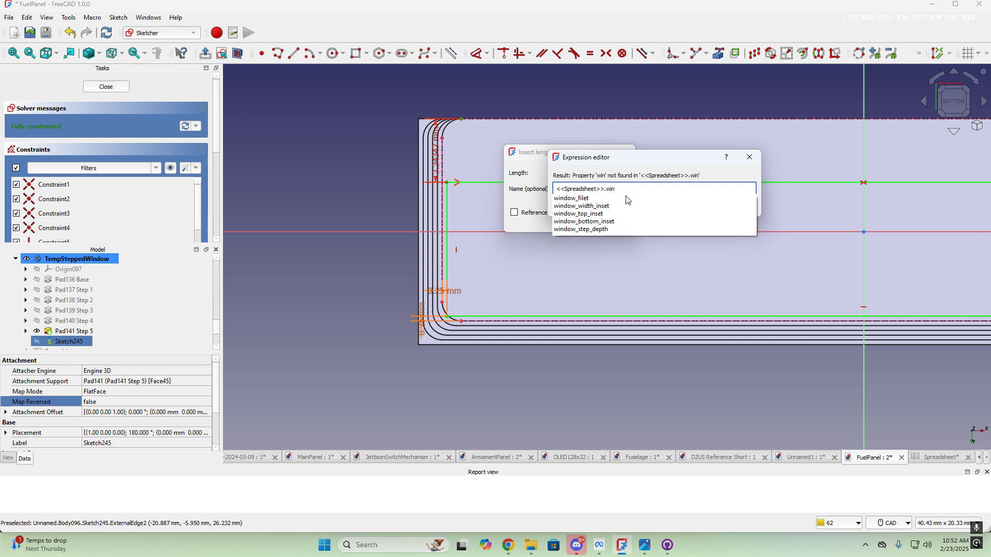
click(603, 223)
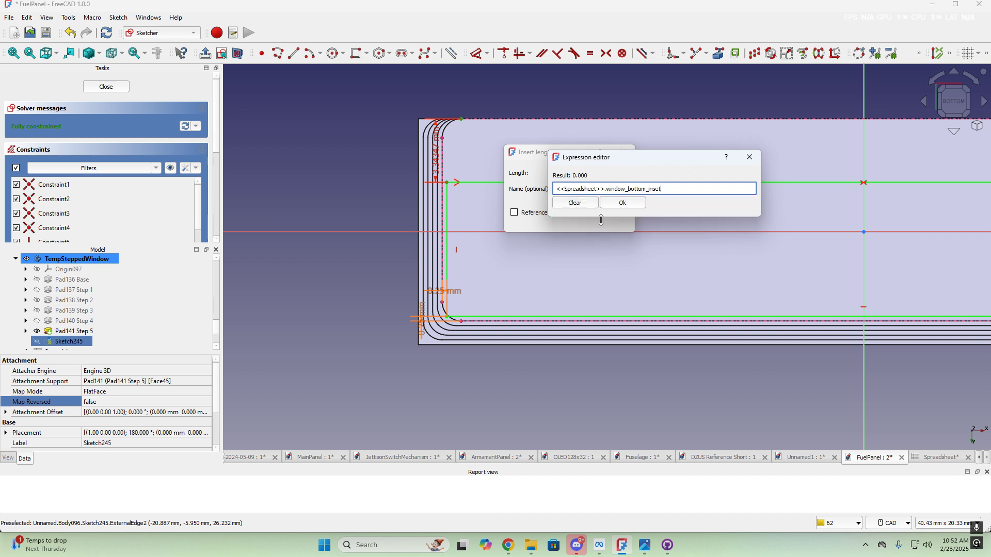
click(626, 205)
click(571, 219)
mouse_move(517, 135)
middle_down()
mouse_move(535, 232)
mouse_move(555, 208)
middle_up()
scroll(608, 175, up, 4)
middle_drag(581, 136, 644, 137)
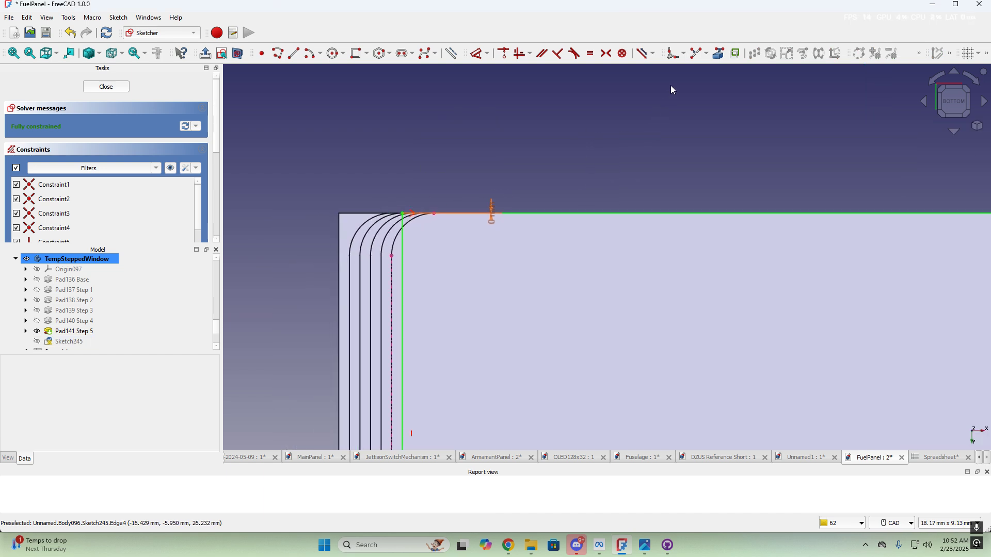
Fillet all four corners of the rectangle
click(673, 53)
click(402, 213)
scroll(615, 295, down, 7)
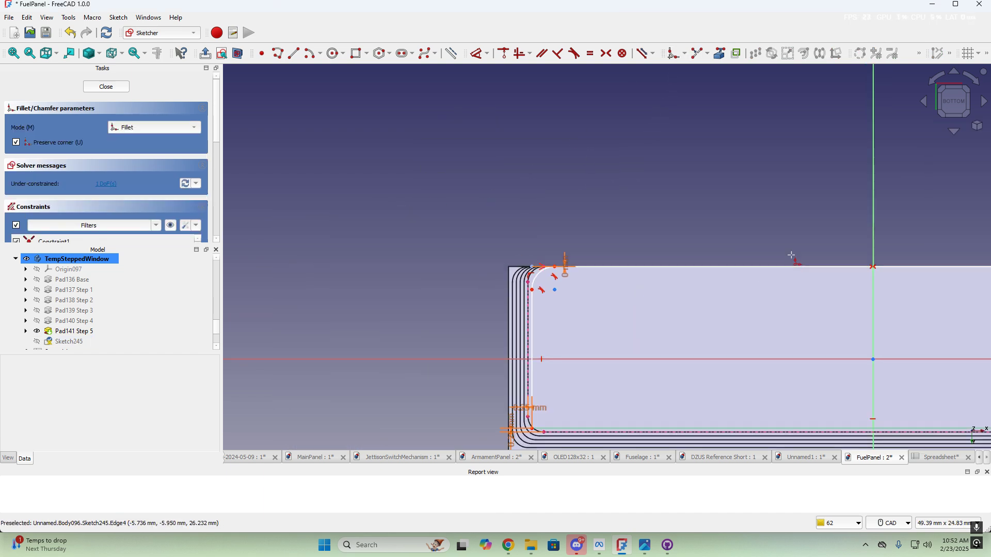
middle_drag(882, 245, 395, 244)
scroll(587, 258, up, 5)
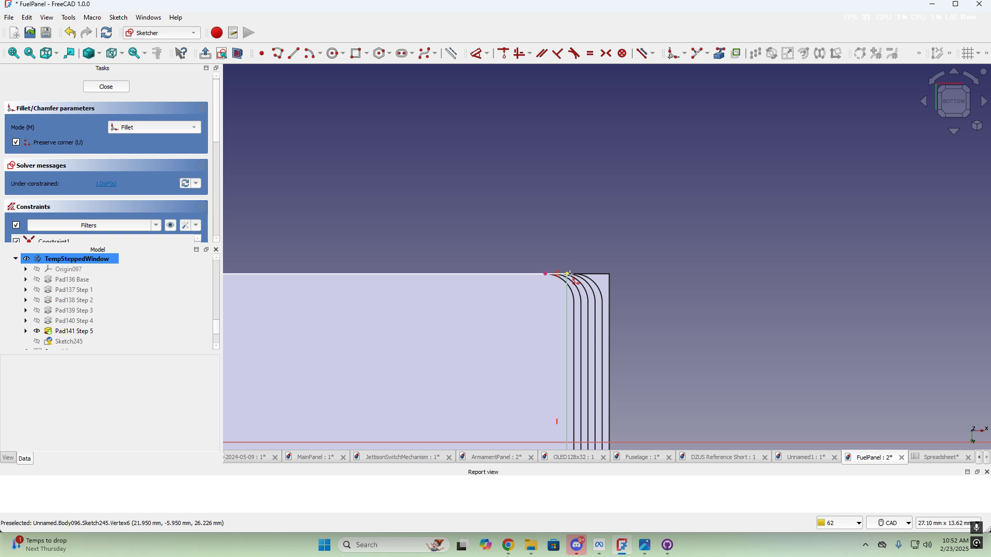
click(568, 275)
scroll(519, 320, down, 3)
middle_drag(508, 329, 674, 177)
scroll(806, 306, up, 4)
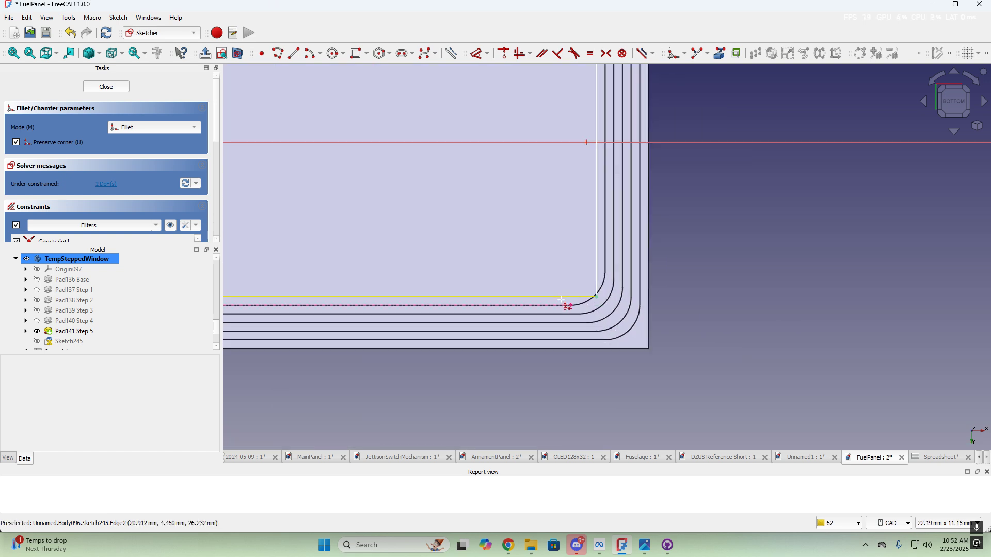
click(596, 297)
scroll(495, 248, down, 5)
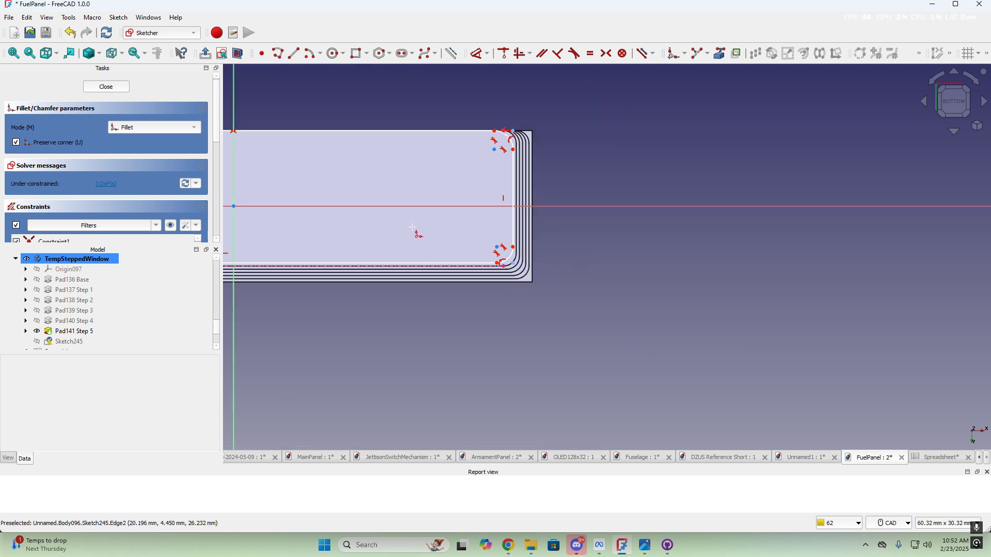
middle_drag(413, 230, 950, 261)
scroll(545, 283, up, 4)
scroll(499, 270, up, 2)
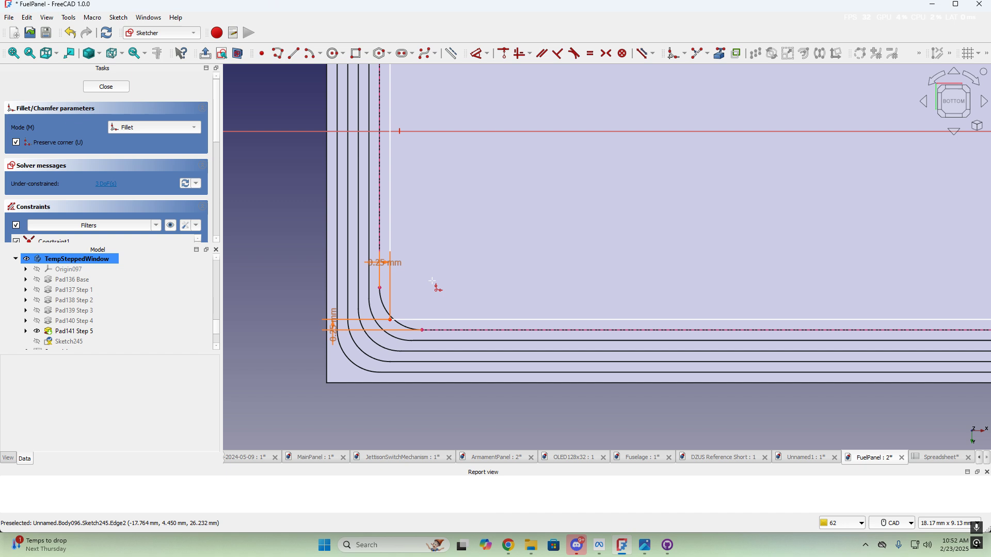
click(389, 320)
scroll(537, 270, down, 3)
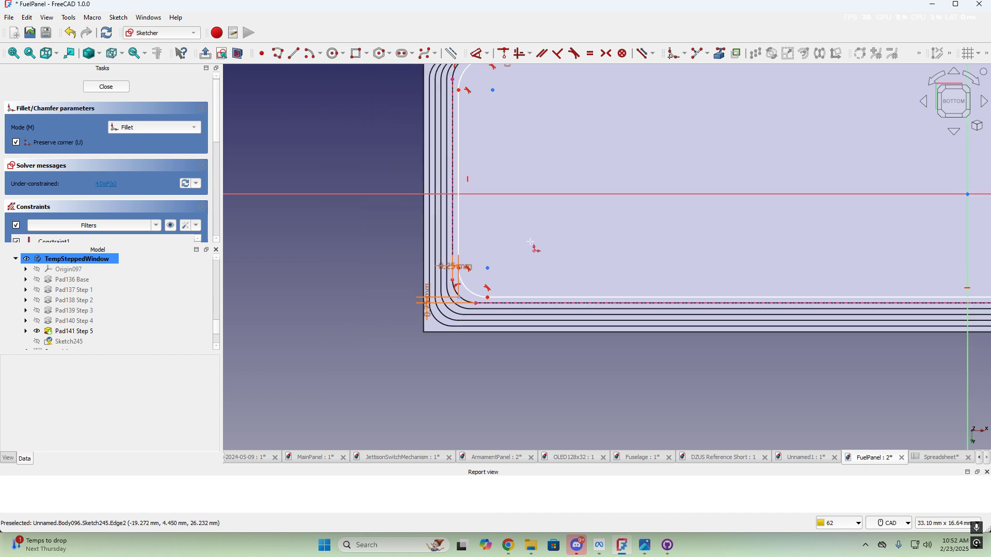
middle_drag(588, 210, 615, 312)
scroll(594, 300, up, 3)
key(Escape)
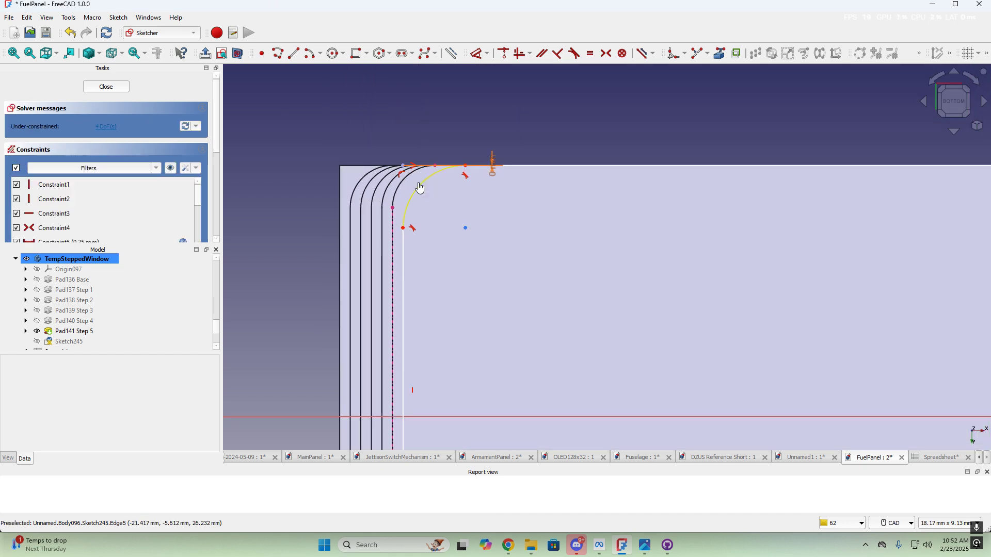
Give the upper-left fillet arc a radius bound to <<Spreadsheet>>.window_filet (1 mm)
click(419, 185)
click(475, 54)
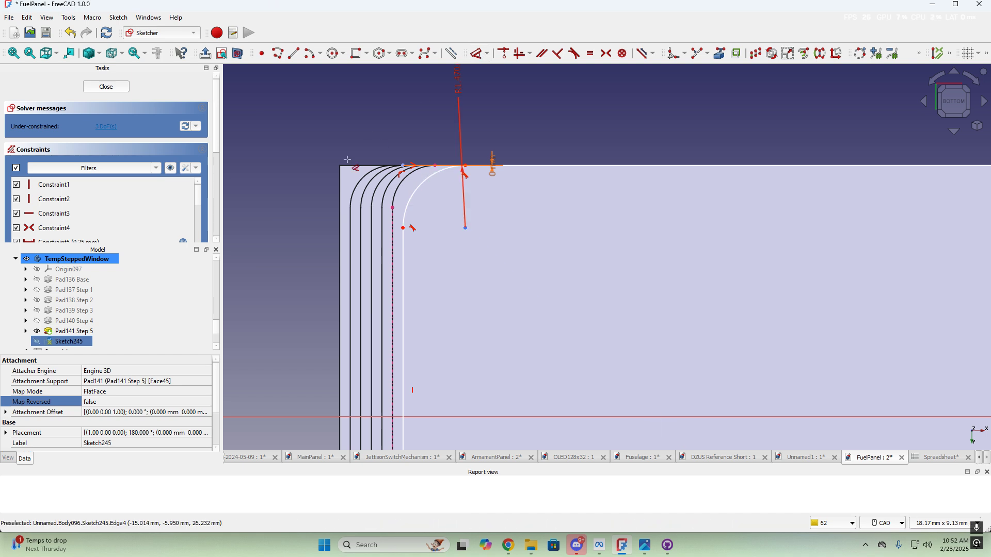
click(303, 176)
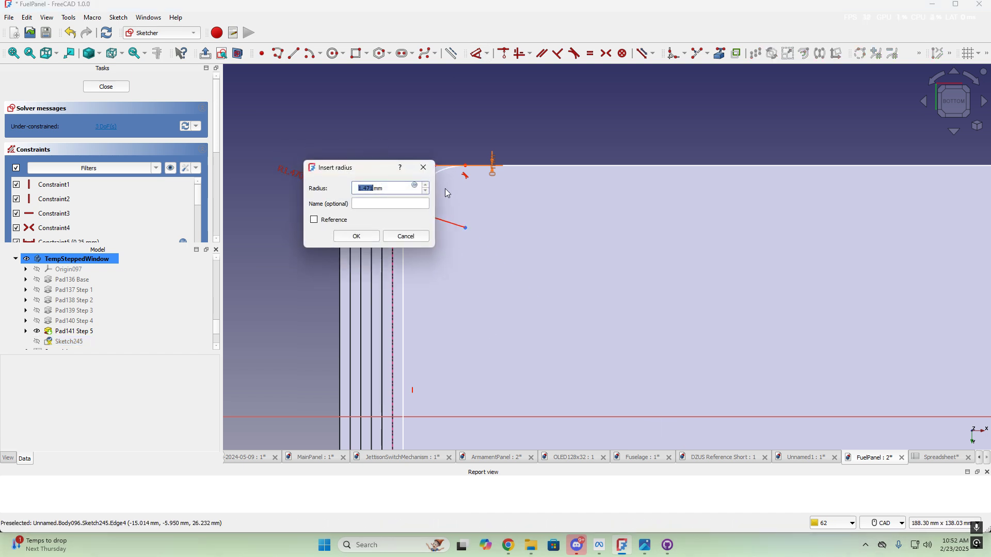
click(416, 186)
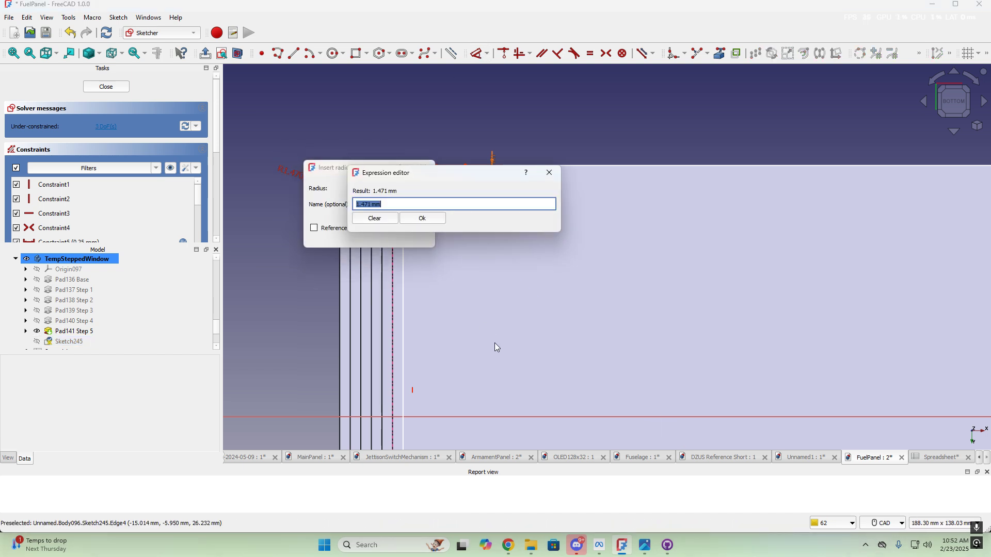
text(<<spre)
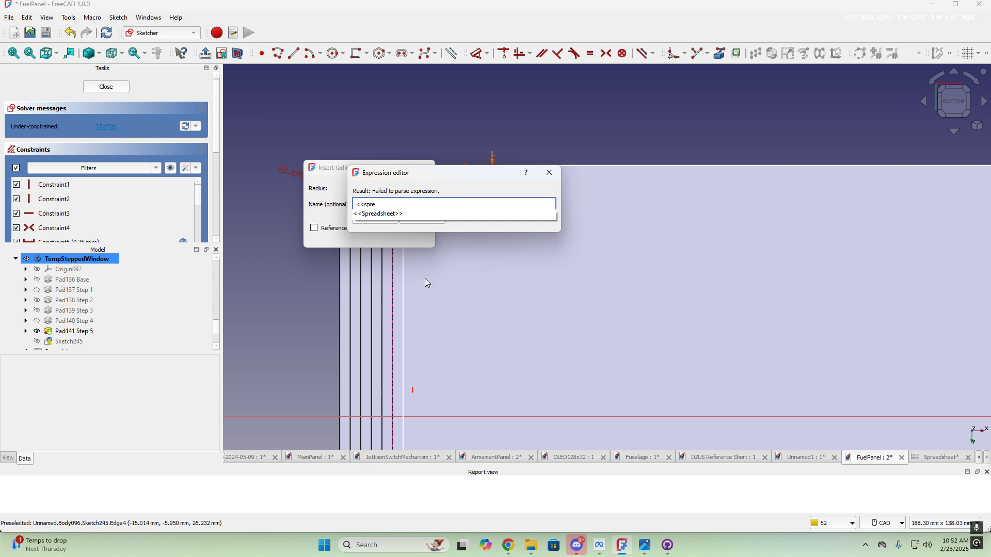
click(394, 215)
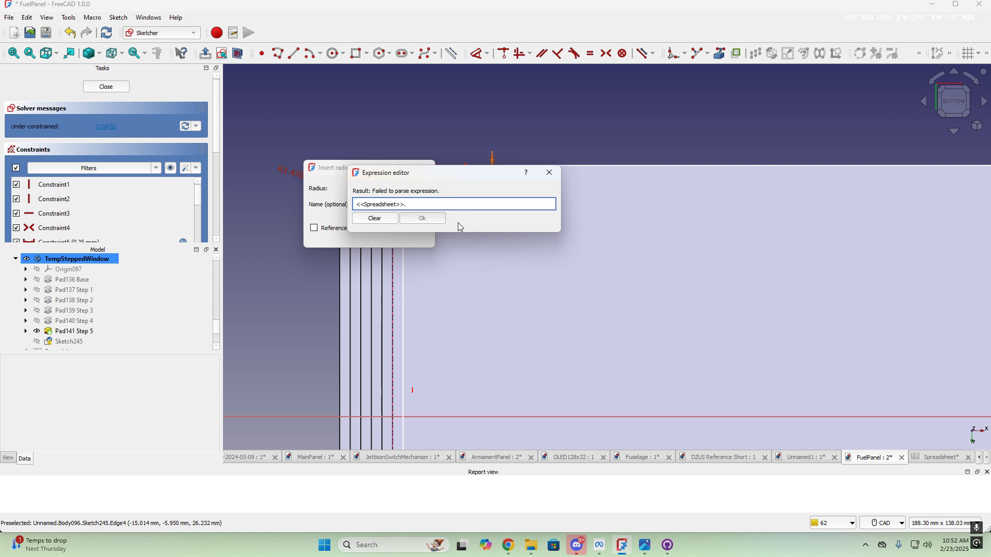
text(win)
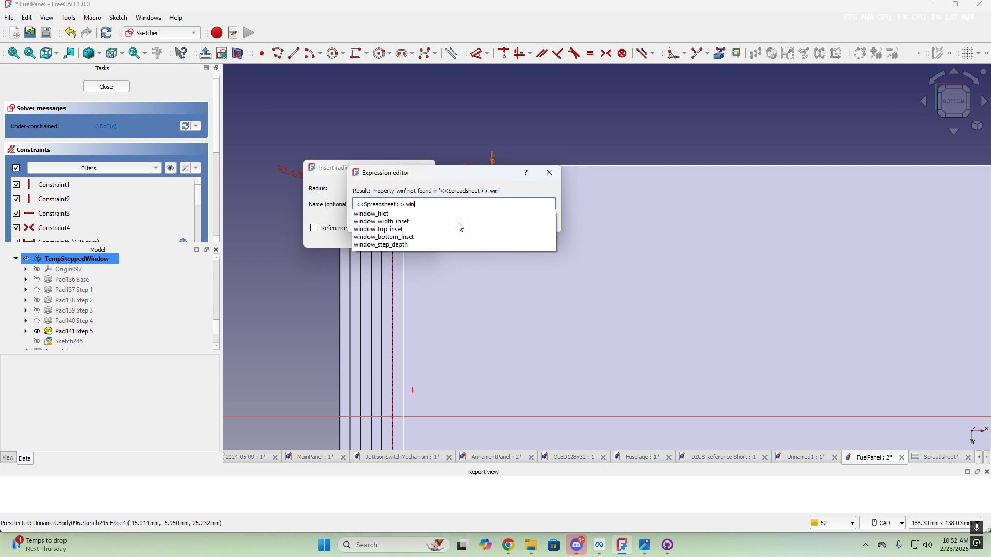
click(367, 213)
click(422, 219)
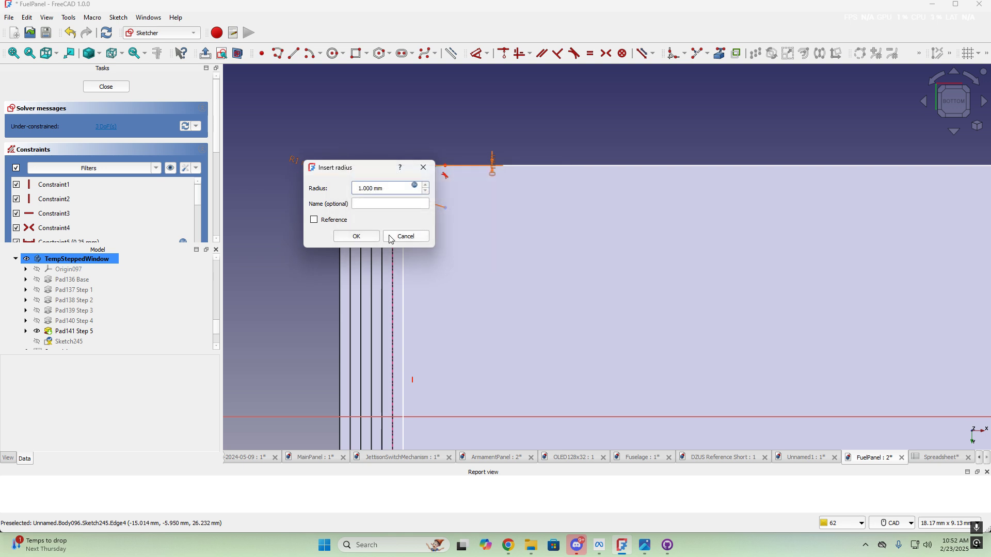
click(389, 235)
Make all four corner fillet arcs equal in radius
scroll(504, 195, up, 1)
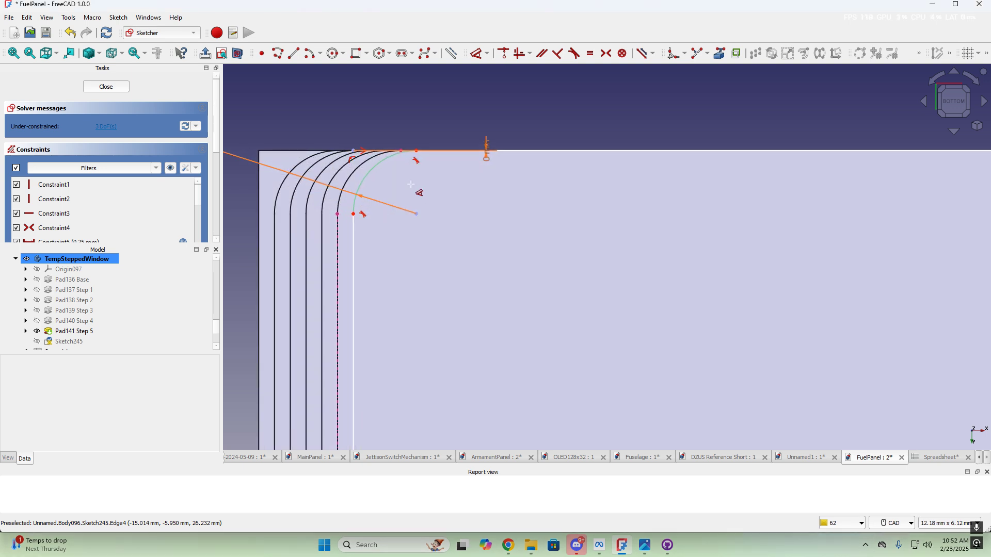
click(375, 171)
scroll(506, 270, down, 7)
middle_drag(572, 327, 574, 201)
scroll(502, 297, up, 4)
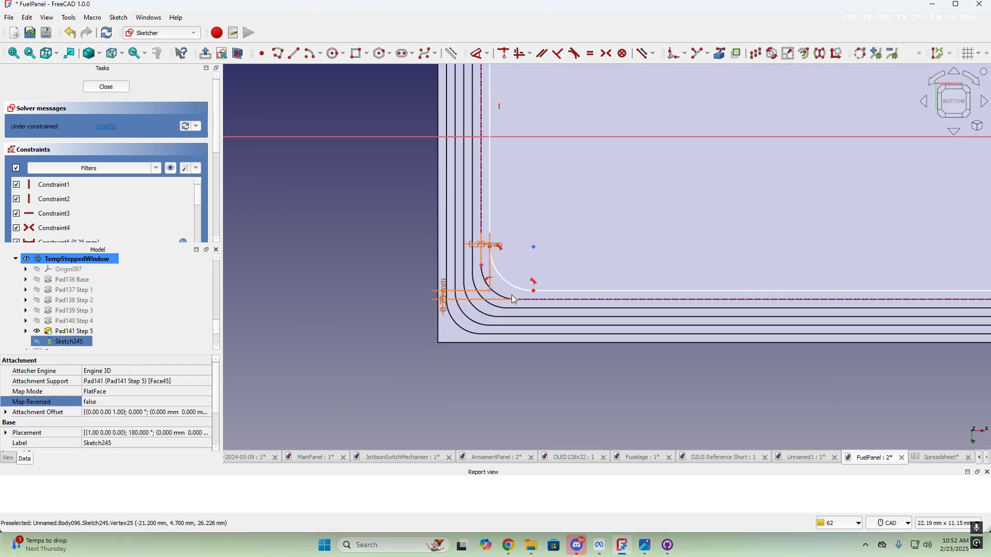
click(504, 278)
scroll(723, 236, down, 3)
mouse_move(913, 184)
middle_down()
mouse_move(545, 246)
mouse_move(324, 264)
middle_up()
scroll(918, 277, up, 4)
click(876, 324)
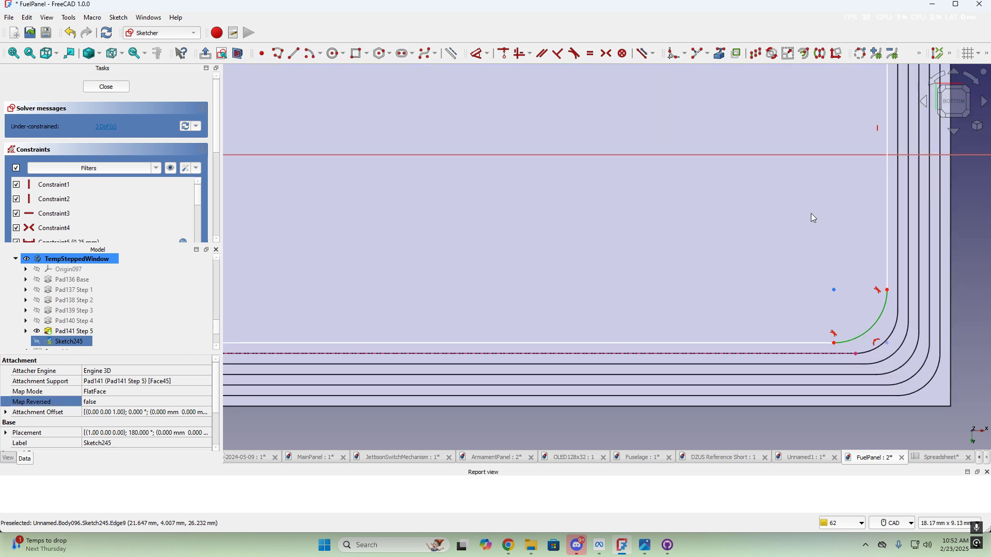
scroll(798, 206, down, 4)
middle_drag(797, 205, 774, 305)
scroll(839, 189, up, 4)
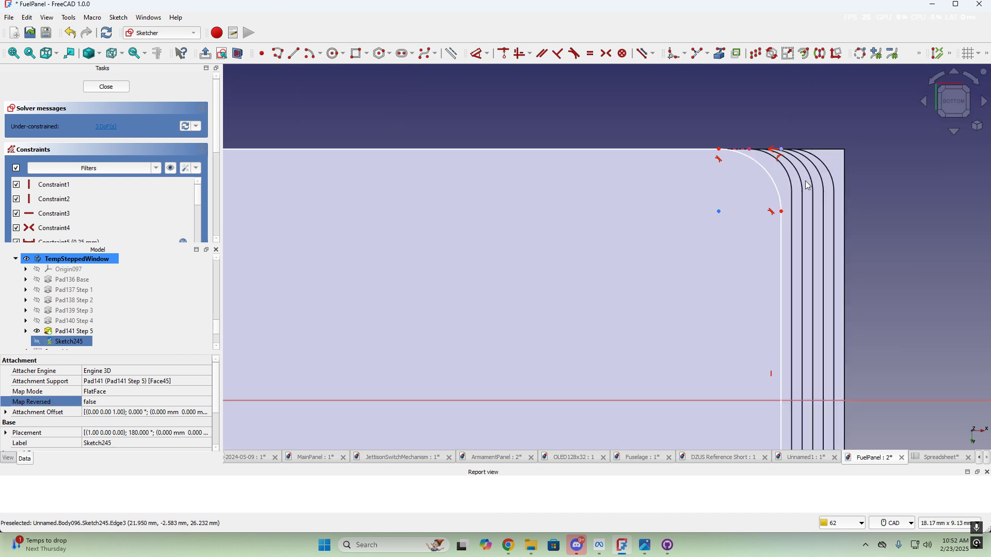
click(776, 178)
scroll(405, 235, down, 5)
middle_drag(378, 239, 712, 257)
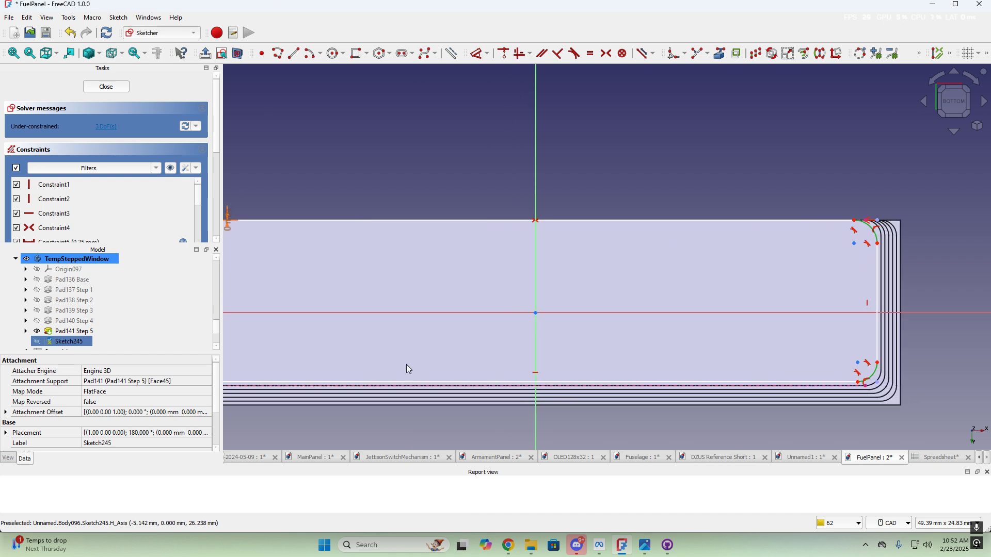
middle_drag(416, 234, 573, 249)
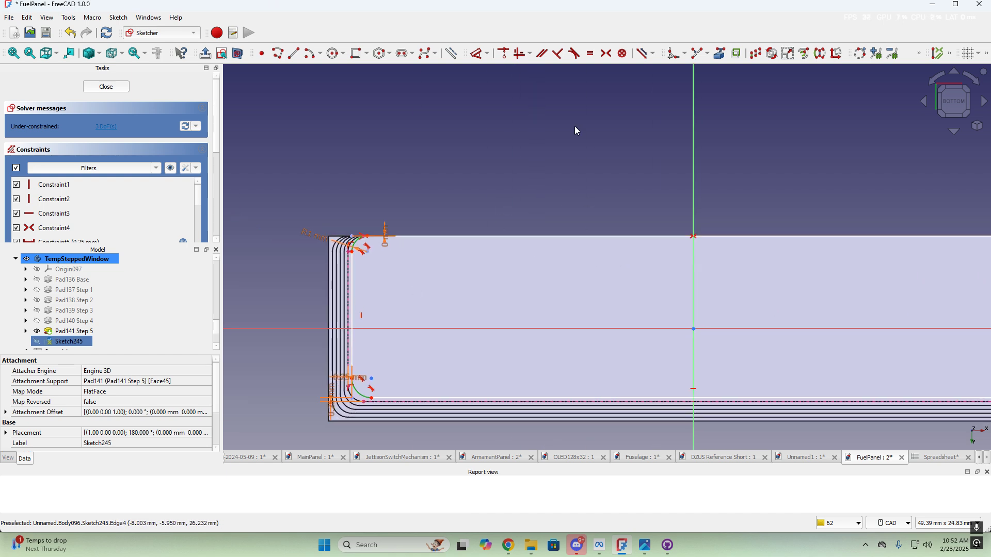
click(594, 55)
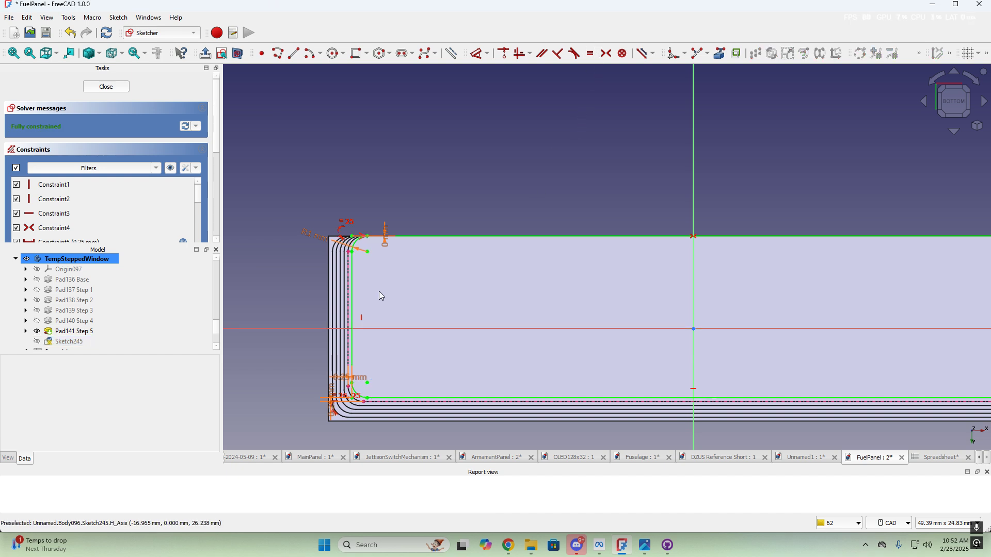
Close Sketch245 and pad it 0.200 mm, with the length bound to window_step_depth
click(106, 87)
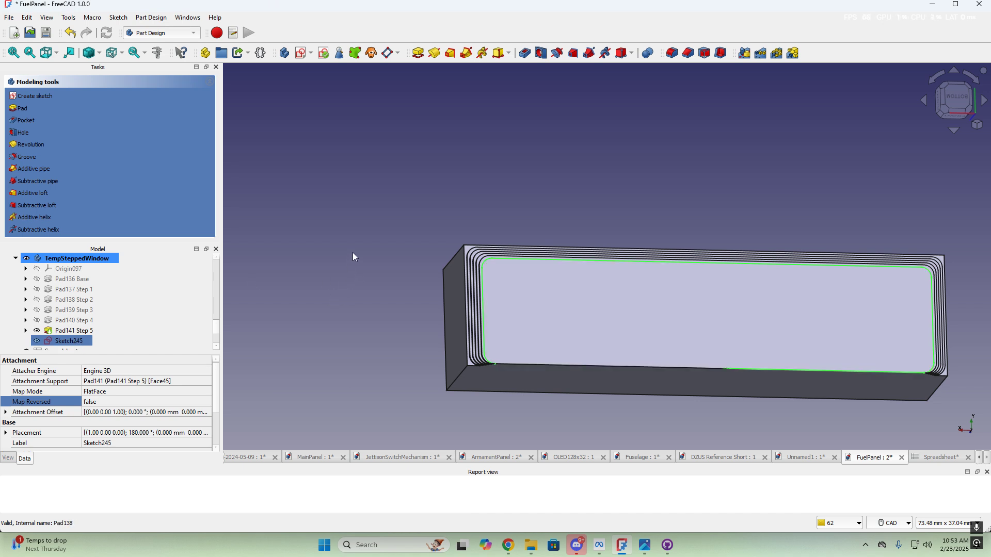
click(418, 53)
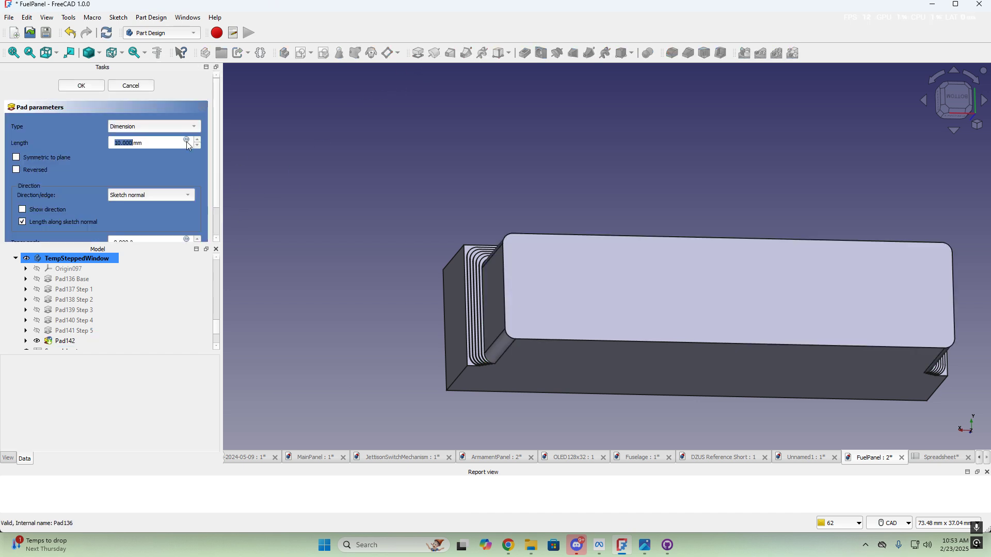
click(186, 141)
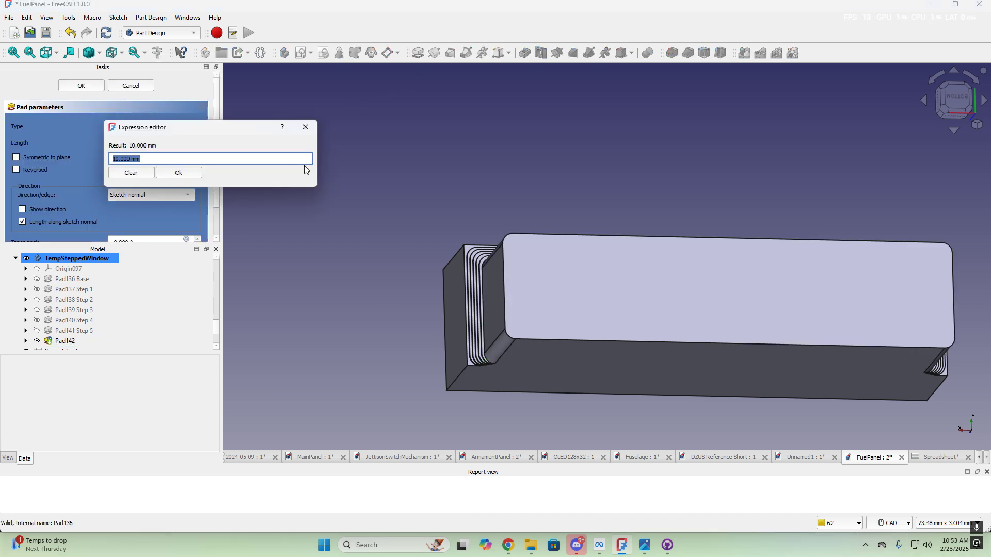
text(<<Spre)
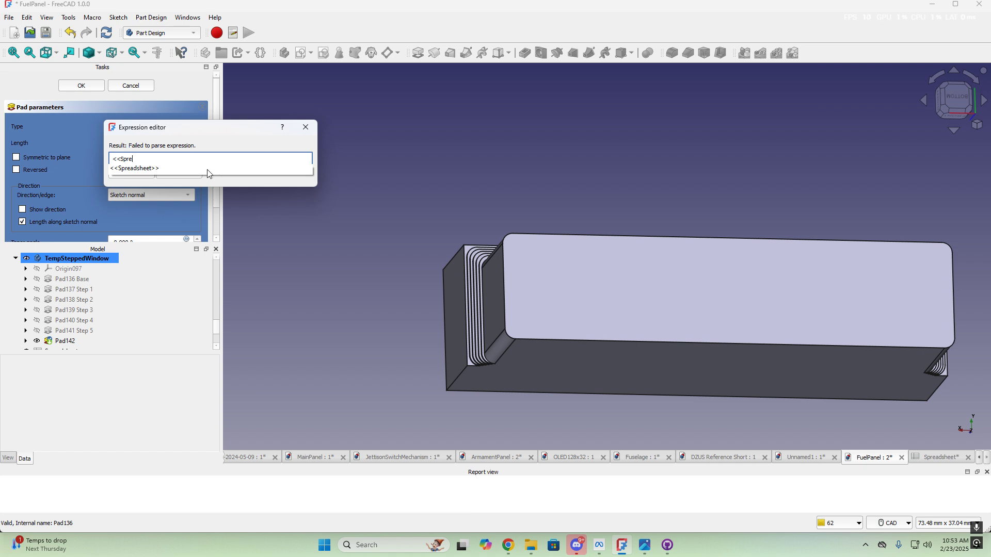
click(208, 171)
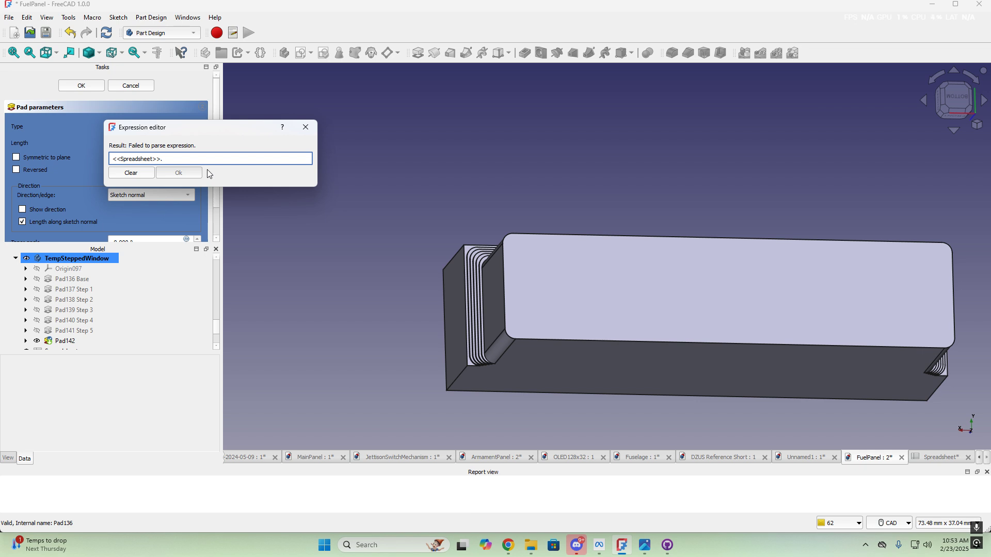
text(win)
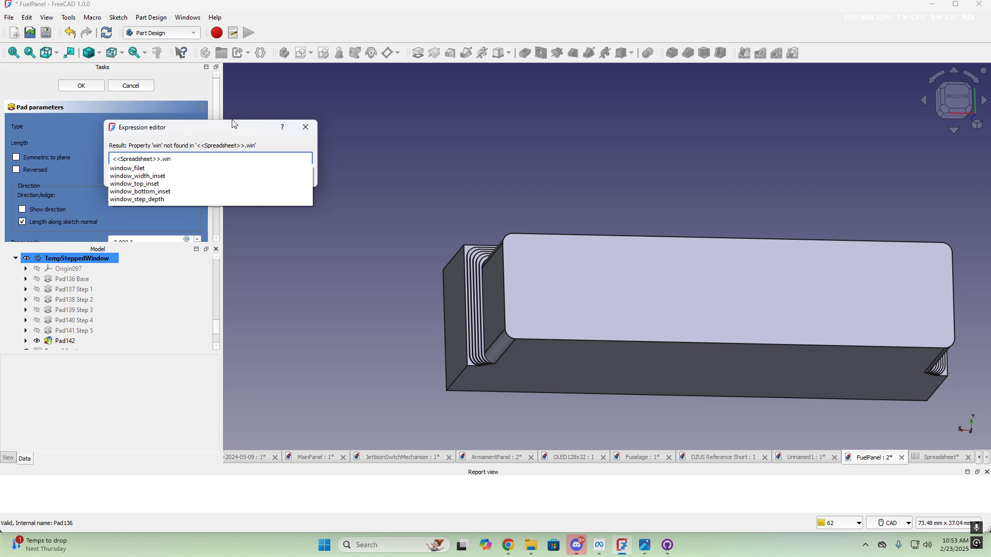
click(157, 199)
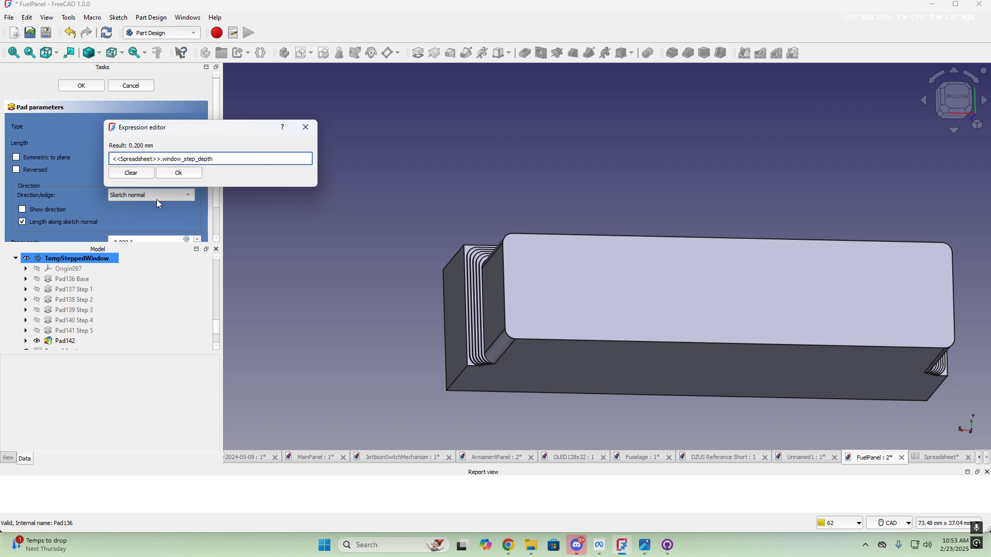
click(178, 172)
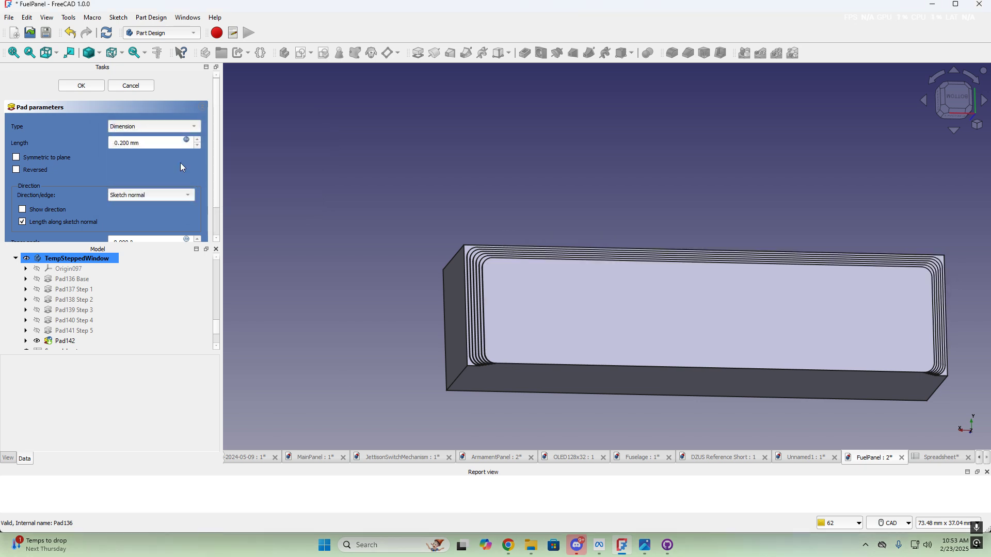
click(82, 86)
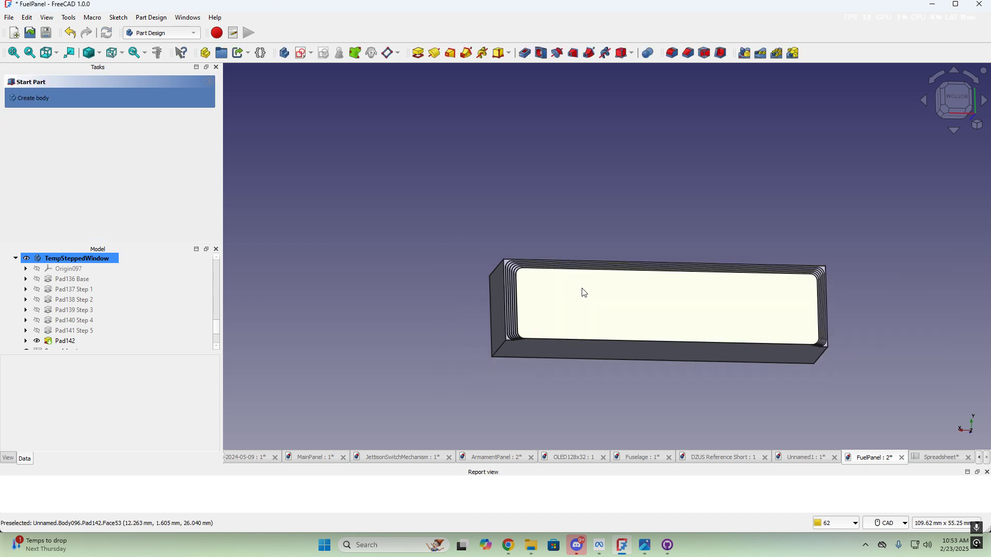
scroll(578, 289, down, 2)
Rename Pad142 to 'Pad142 Step 6' and switch to the parameter spreadsheet
click(61, 342)
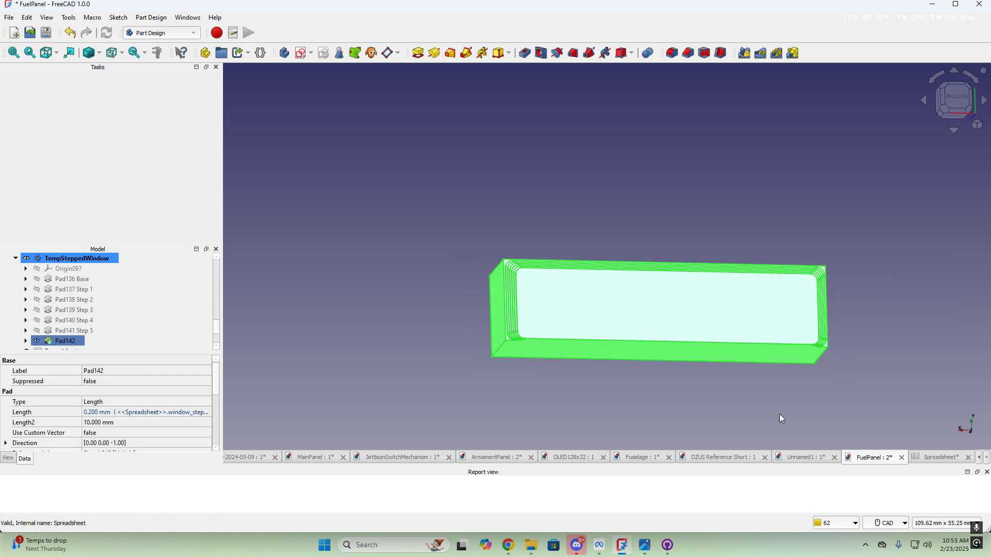
key(F2)
text(Step 6)
key(Return)
click(932, 458)
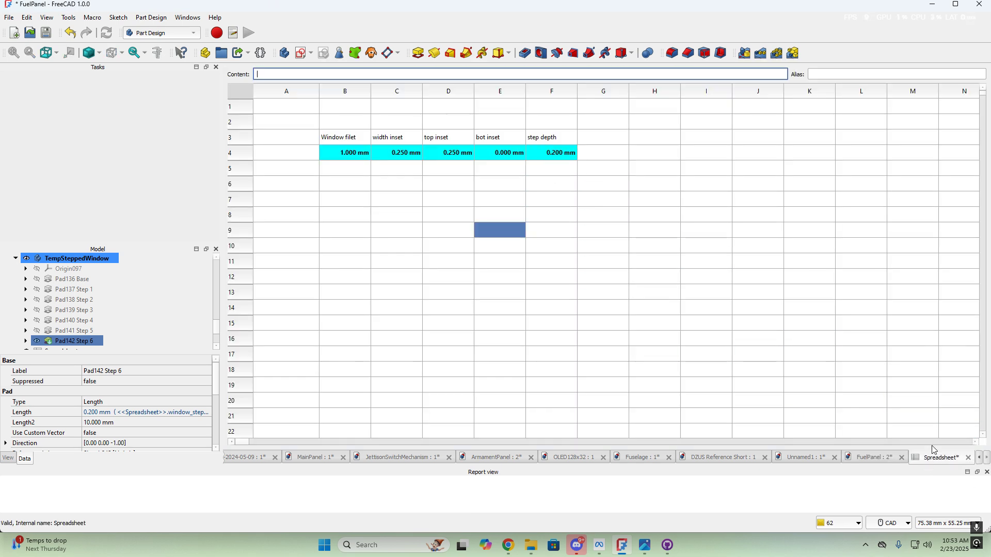
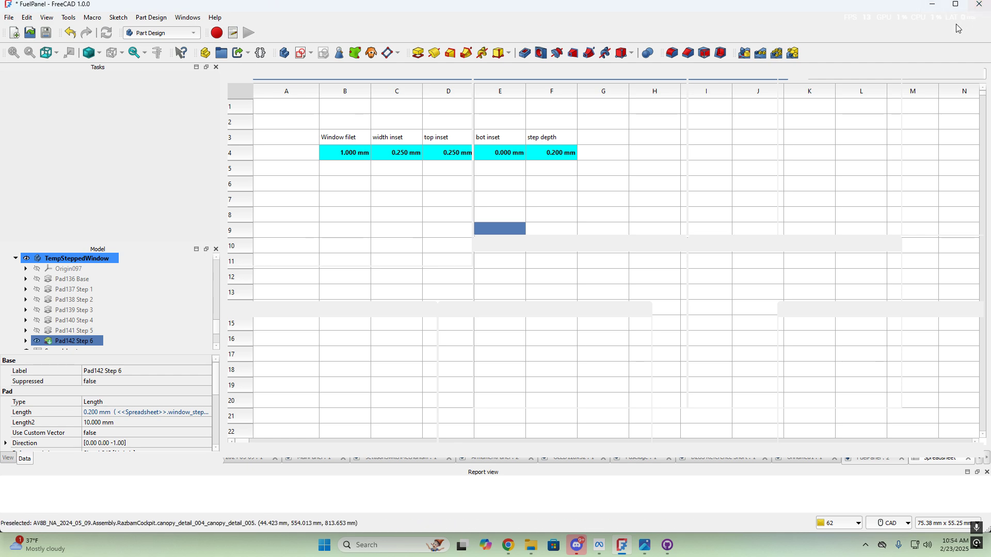
Check the Fuel panel.jpg photo, then return to an angled FuelPanel 3D view of the stepped box
click(933, 5)
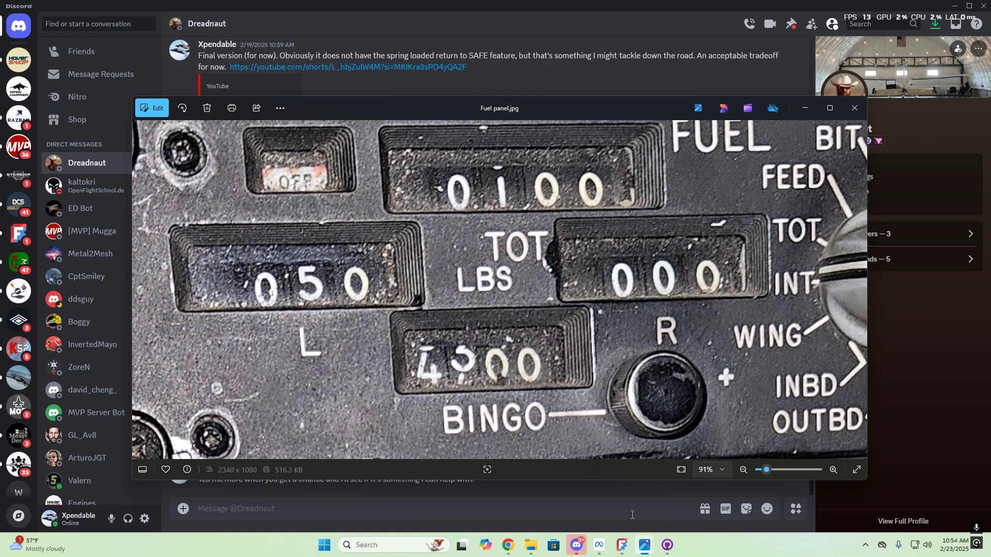
click(622, 545)
click(866, 458)
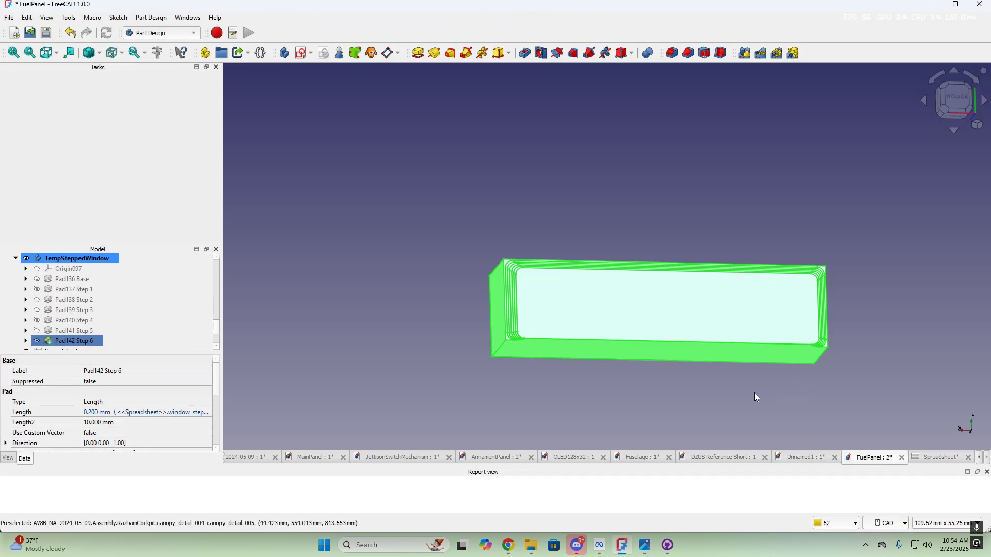
click(601, 403)
scroll(593, 351, up, 5)
middle_drag(476, 175, 599, 207)
Save the FuelPanel document
click(10, 17)
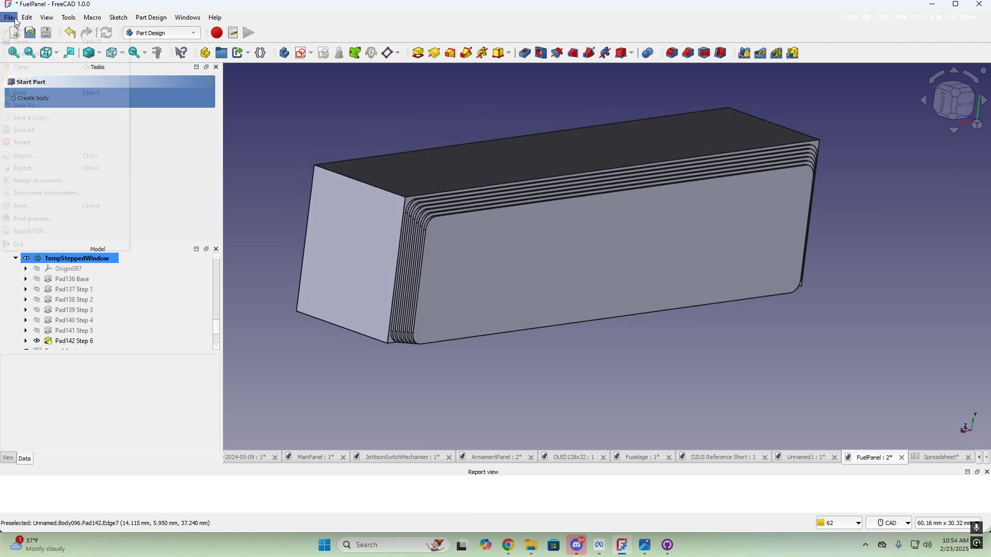
click(21, 93)
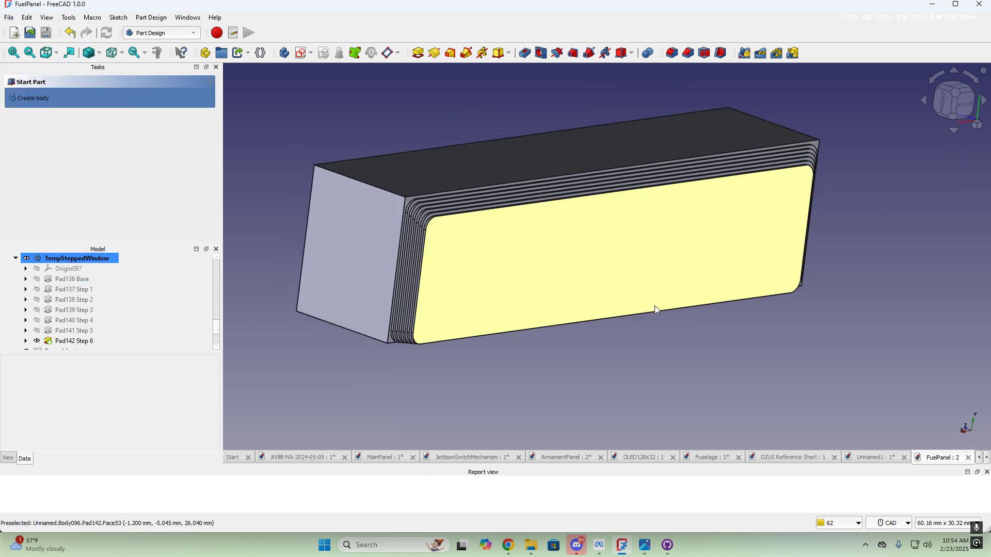
scroll(666, 322, down, 4)
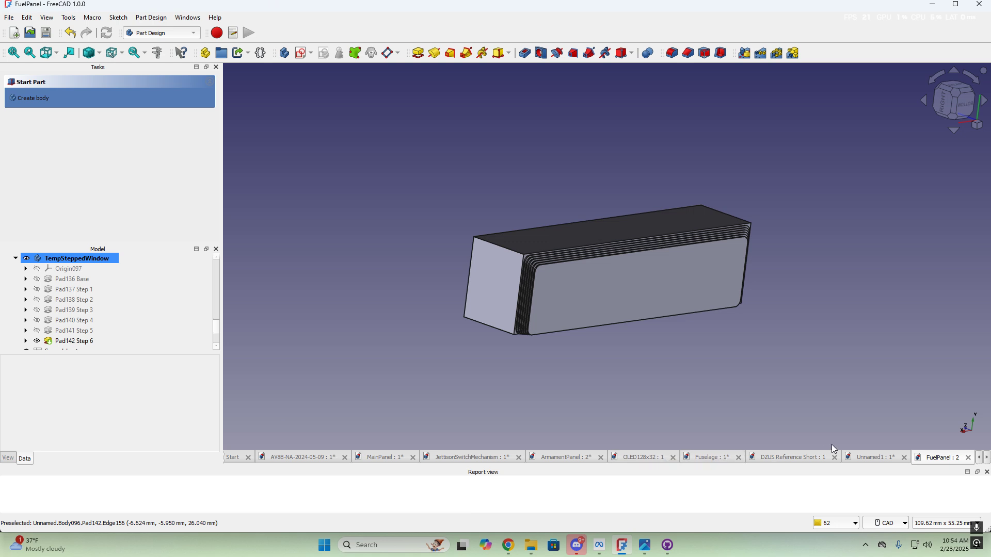
scroll(110, 293, up, 5)
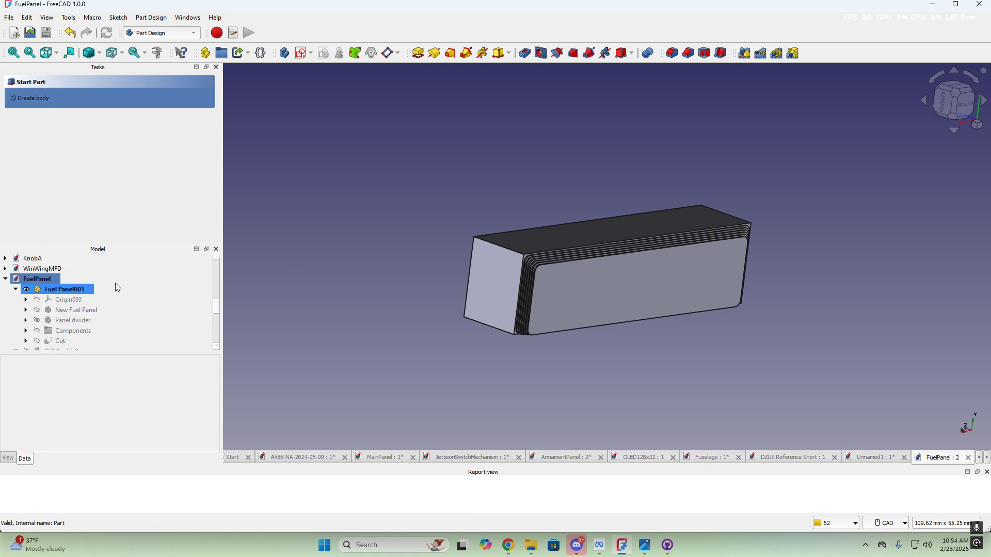
scroll(118, 291, down, 1)
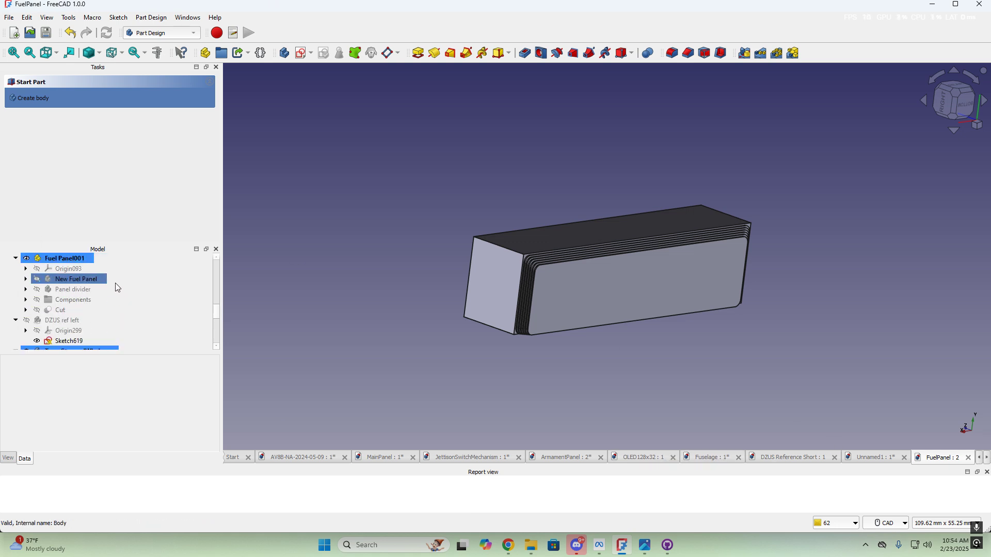
Show the New Fuel Panel body and orbit around its window openings to judge the fit
click(82, 284)
key(space)
scroll(609, 289, down, 4)
middle_drag(528, 252, 764, 277)
middle_drag(311, 284, 691, 320)
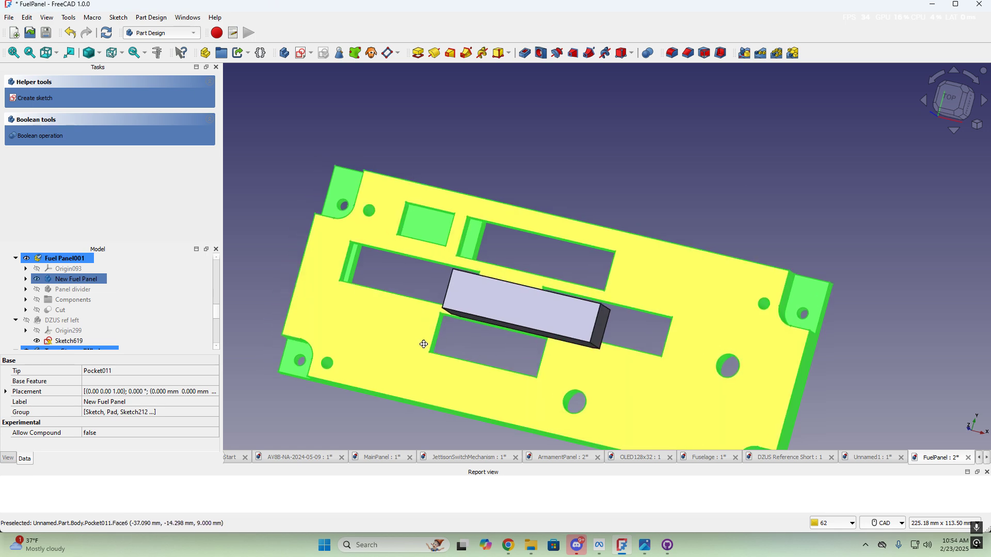
middle_drag(426, 345, 462, 354)
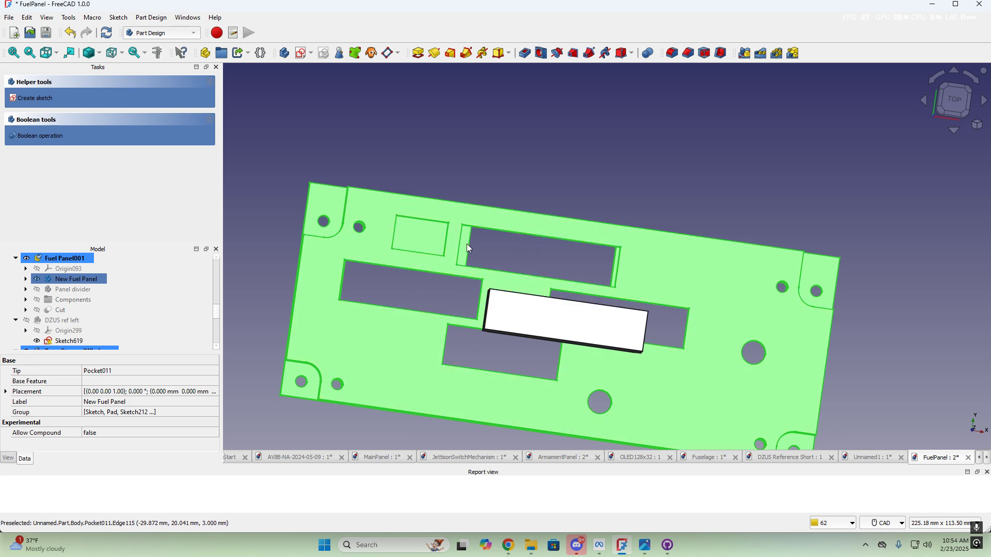
scroll(413, 241, up, 3)
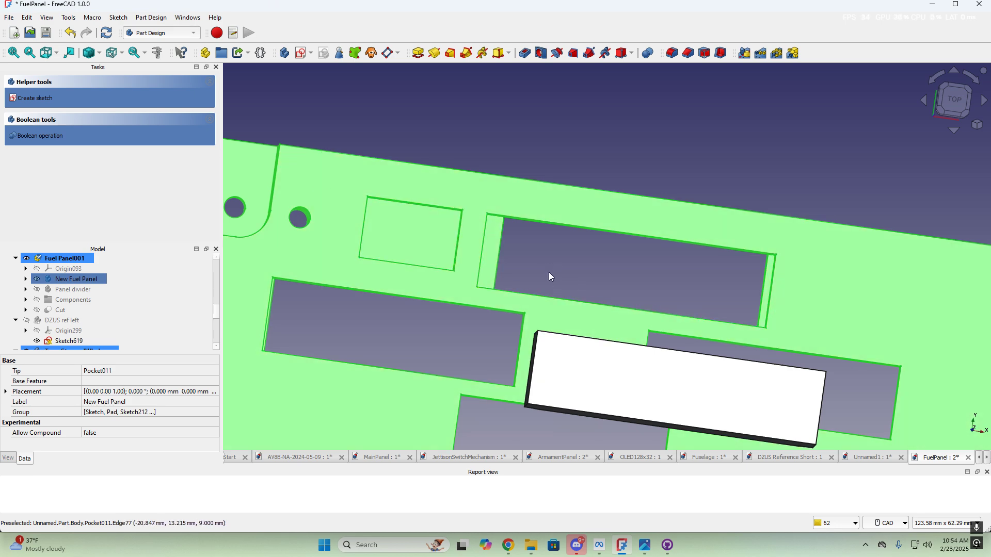
scroll(550, 271, down, 3)
middle_drag(568, 290, 671, 287)
scroll(118, 298, down, 2)
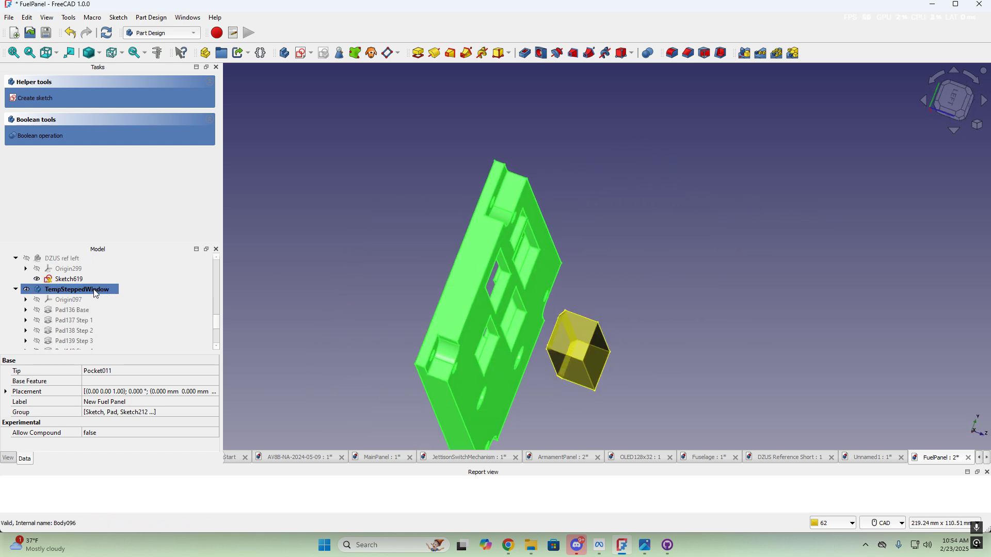
Duplicate the TempSteppedWindow body with its dependencies, creating TempSteppedWindow001
click(93, 292)
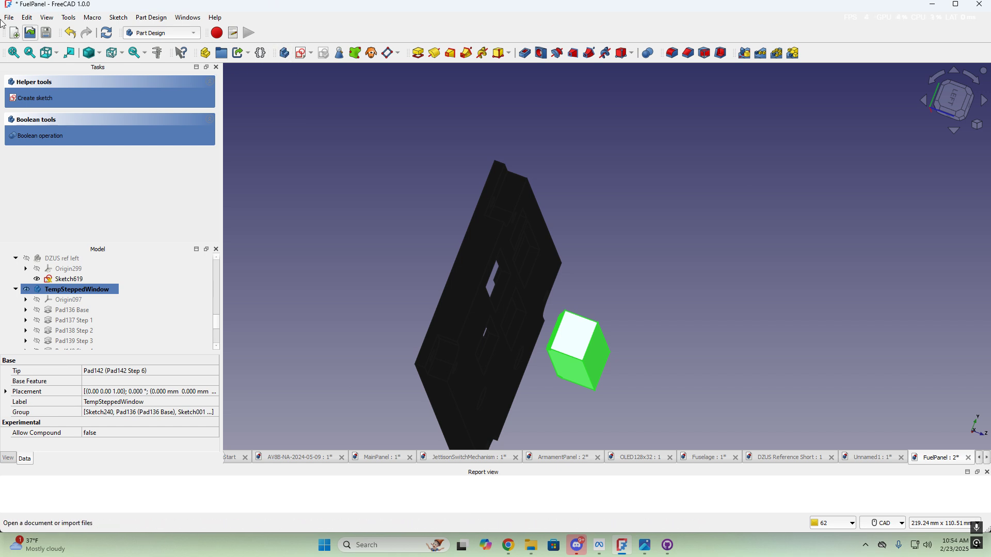
click(26, 18)
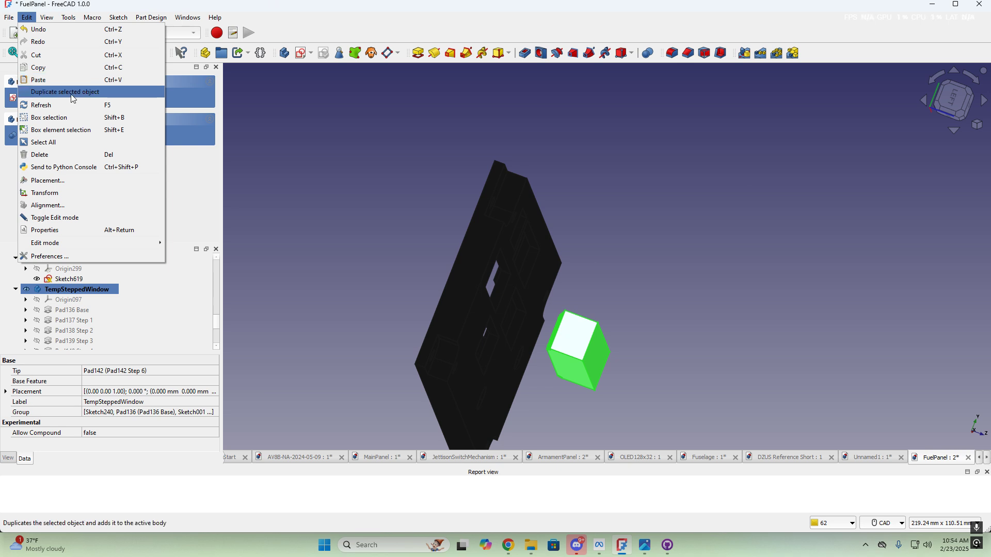
click(74, 97)
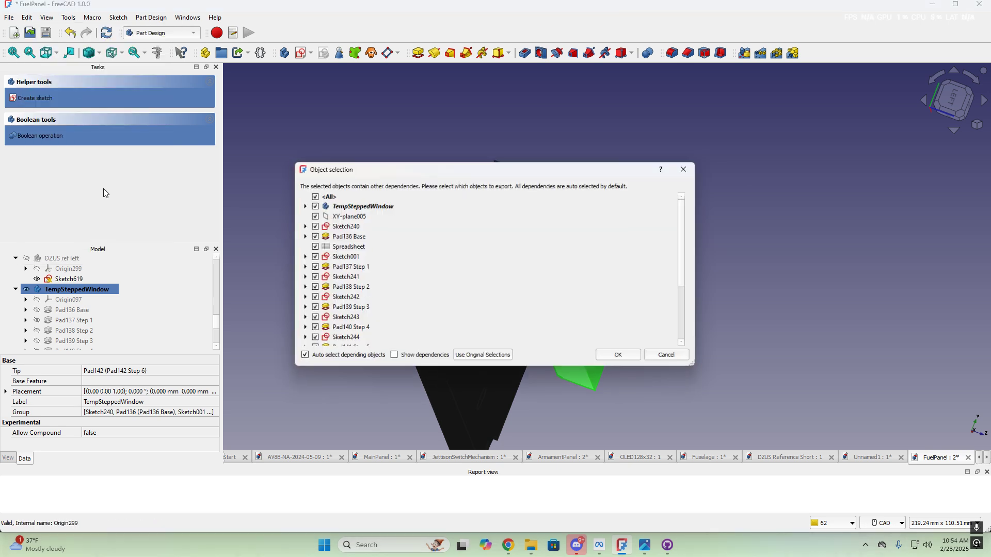
click(636, 362)
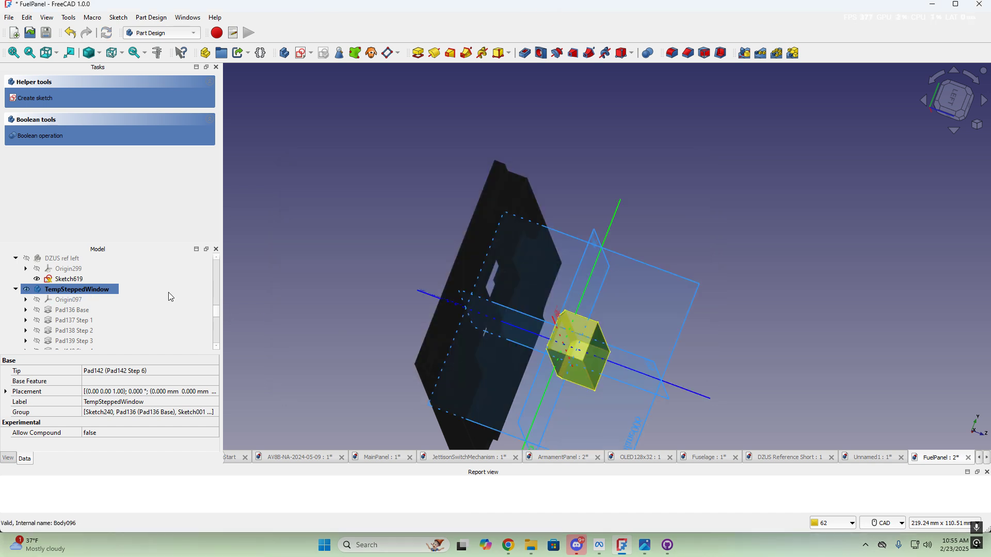
scroll(150, 300, down, 2)
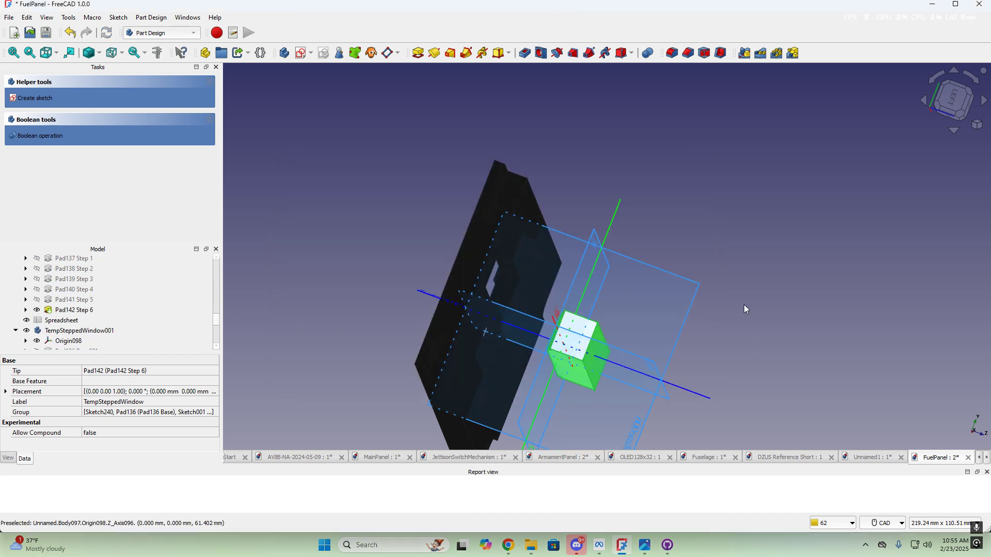
scroll(741, 292, down, 2)
scroll(748, 292, up, 3)
middle_drag(720, 293, 652, 309)
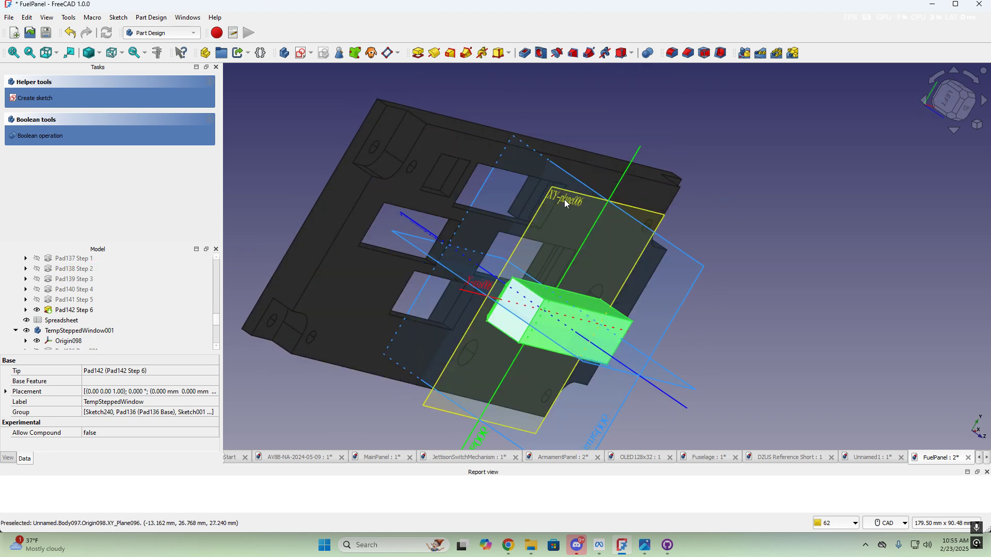
scroll(126, 312, down, 1)
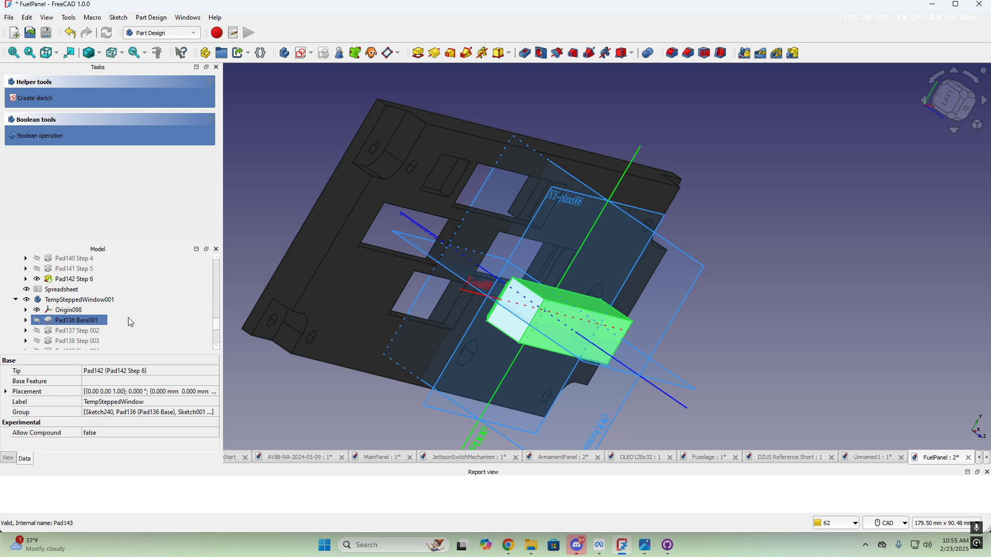
Make TempSteppedWindow001 the active body and compare its Spreadsheet001 with the original Spreadsheet
click(79, 299)
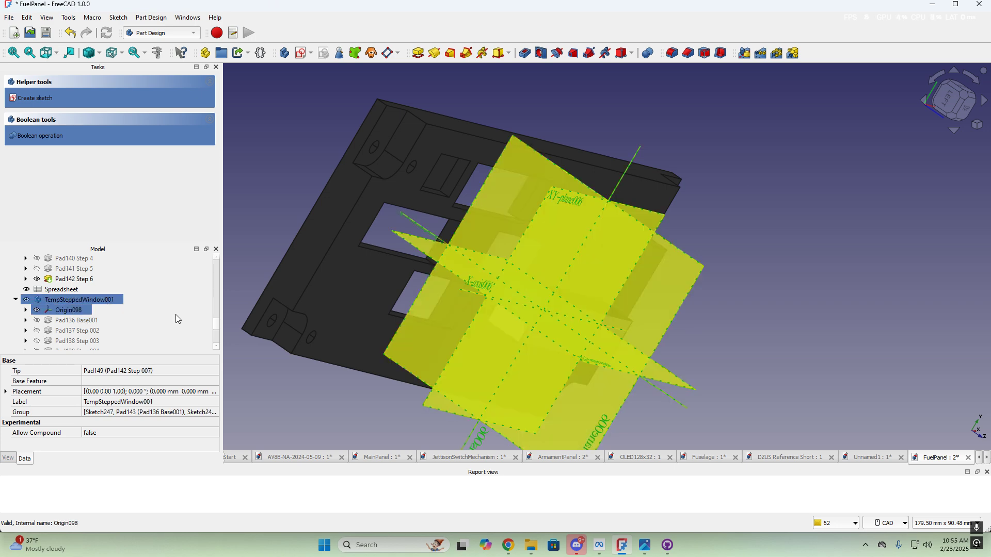
scroll(175, 318, down, 2)
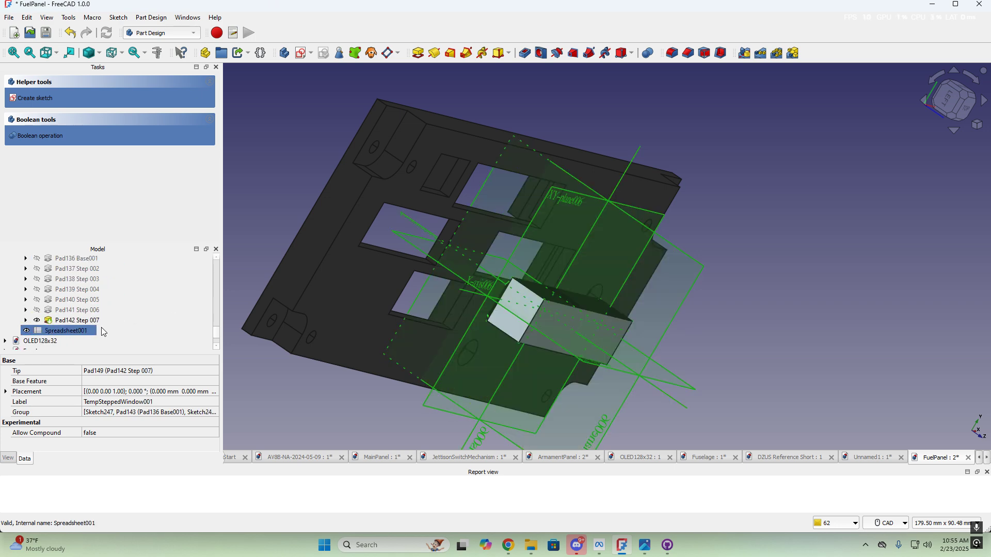
scroll(103, 331, up, 2)
click(14, 300)
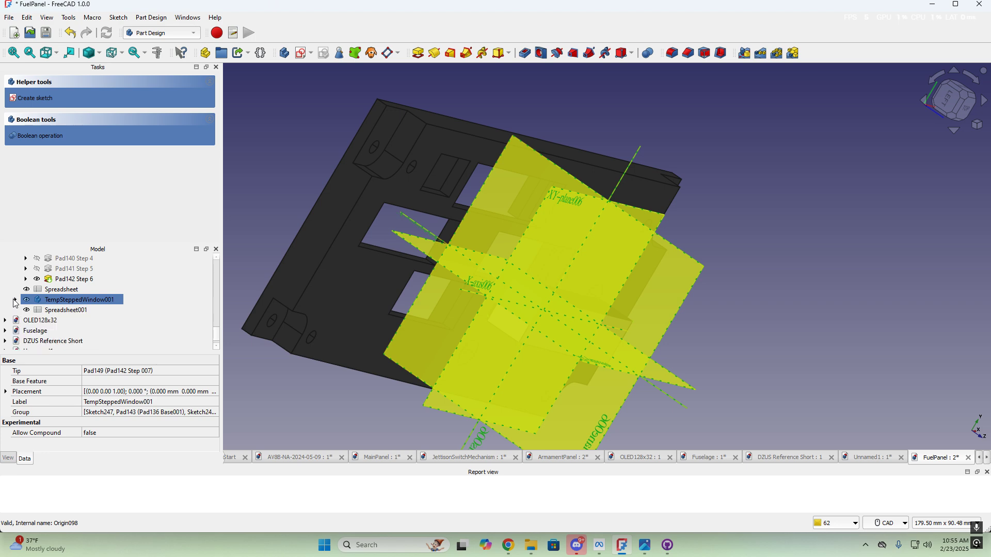
click(76, 312)
double_click(87, 303)
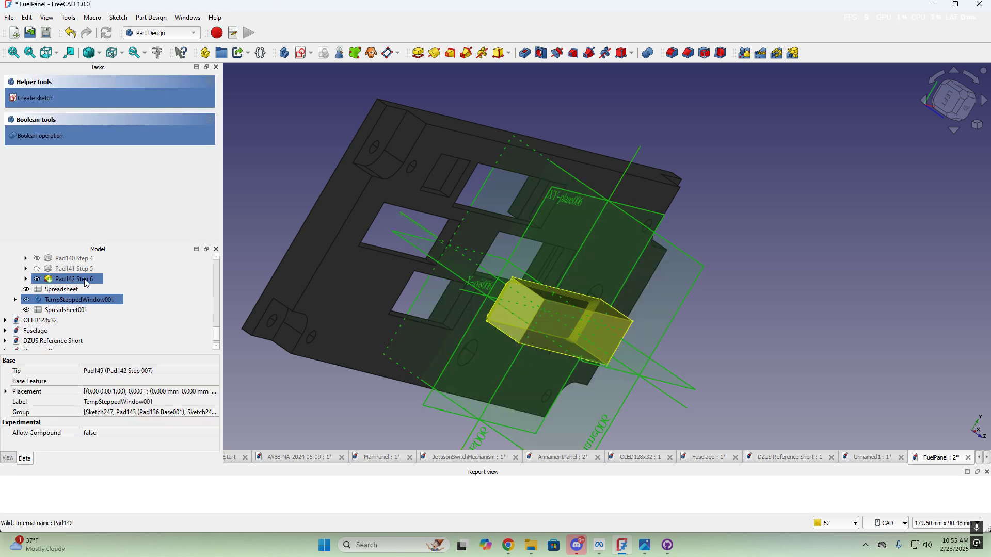
click(16, 259)
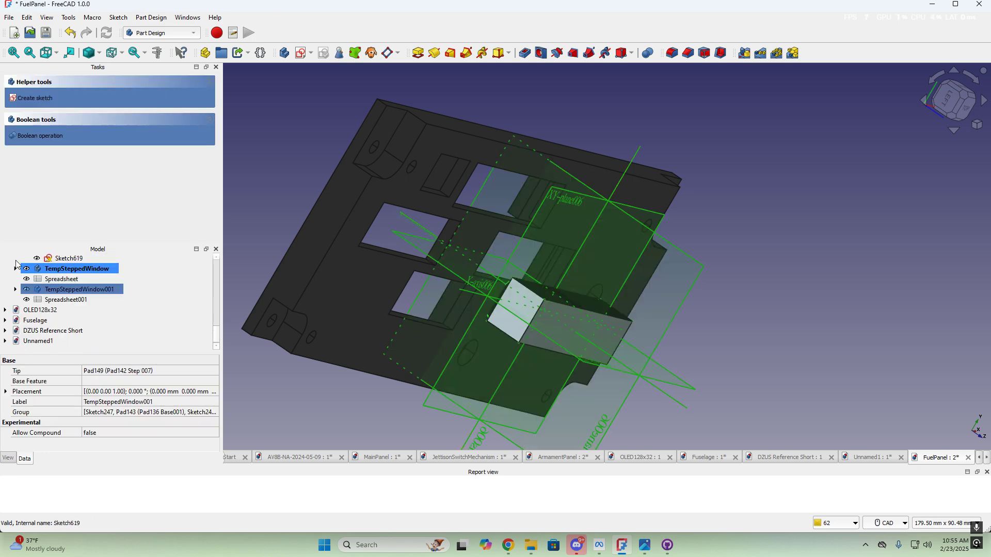
click(53, 279)
ctrl+click(110, 301)
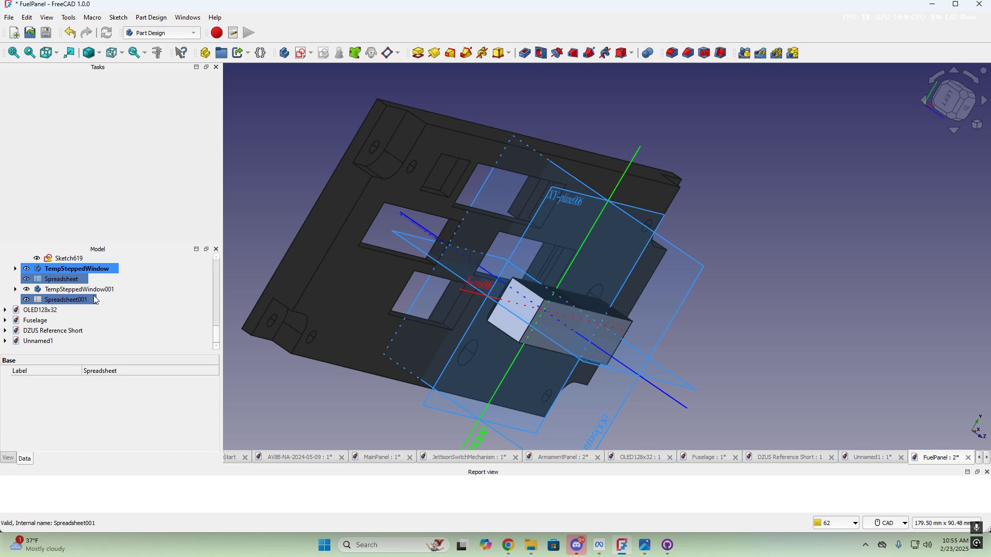
click(87, 292)
click(80, 300)
click(90, 291)
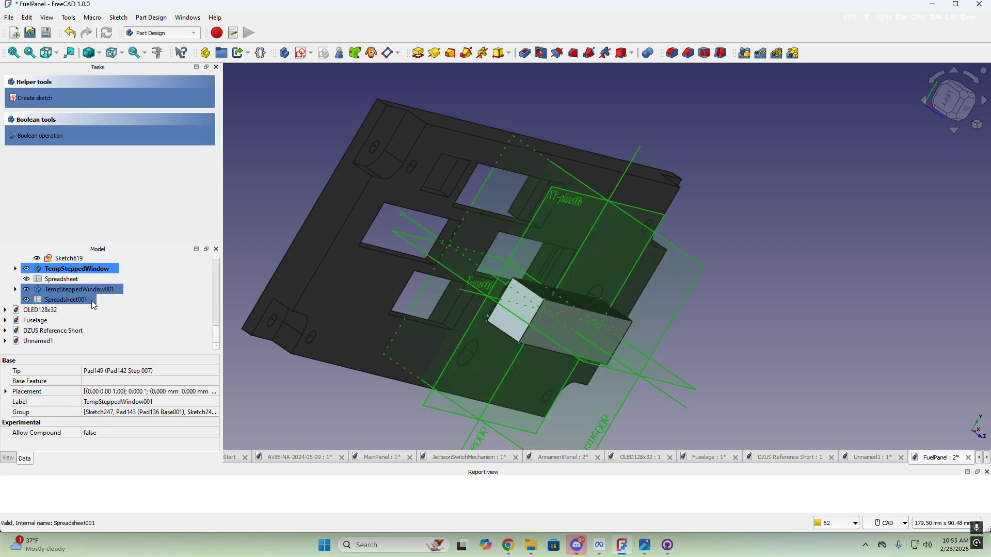
click(92, 301)
click(94, 290)
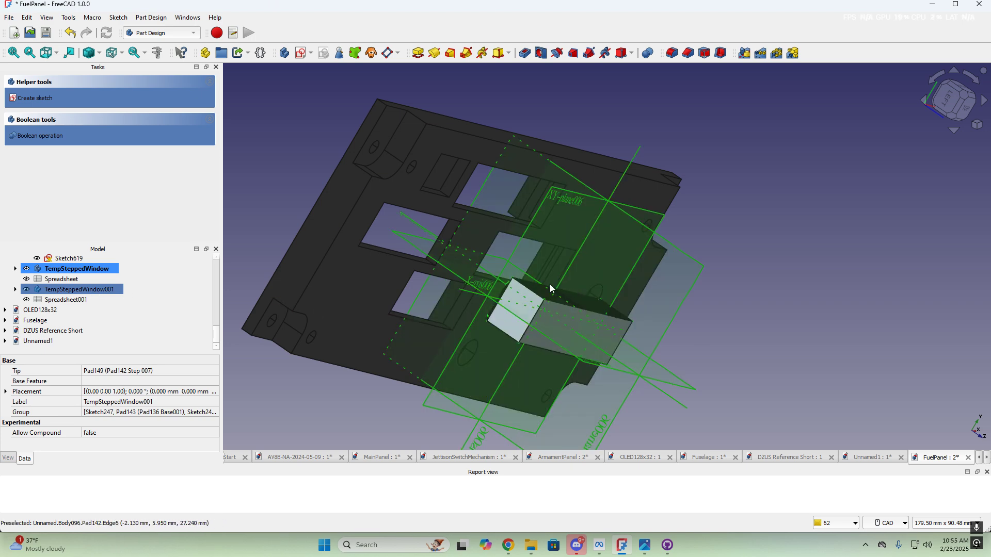
ctrl+click(196, 304)
Expand TempSteppedWindow001 and hide its Origin098 planes
click(15, 290)
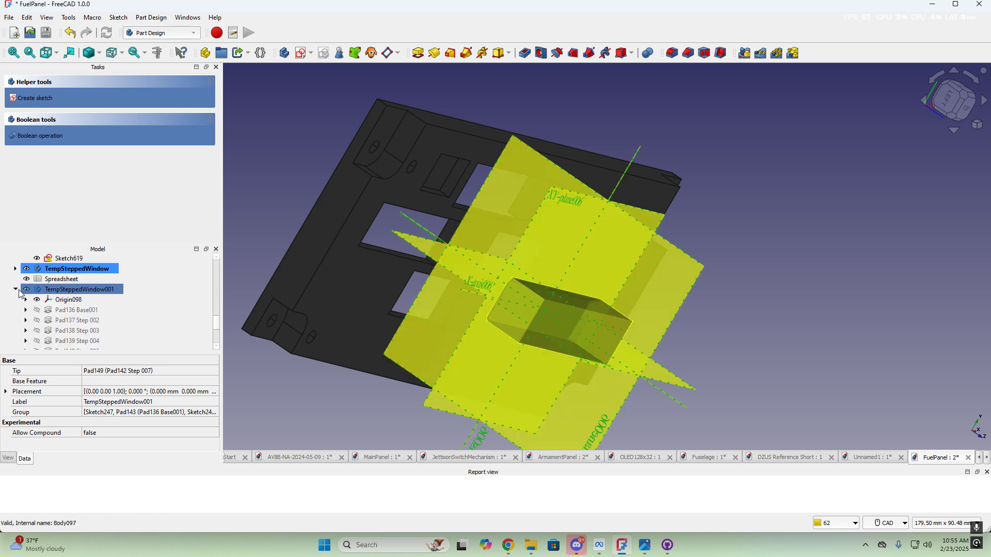
click(78, 301)
key(space)
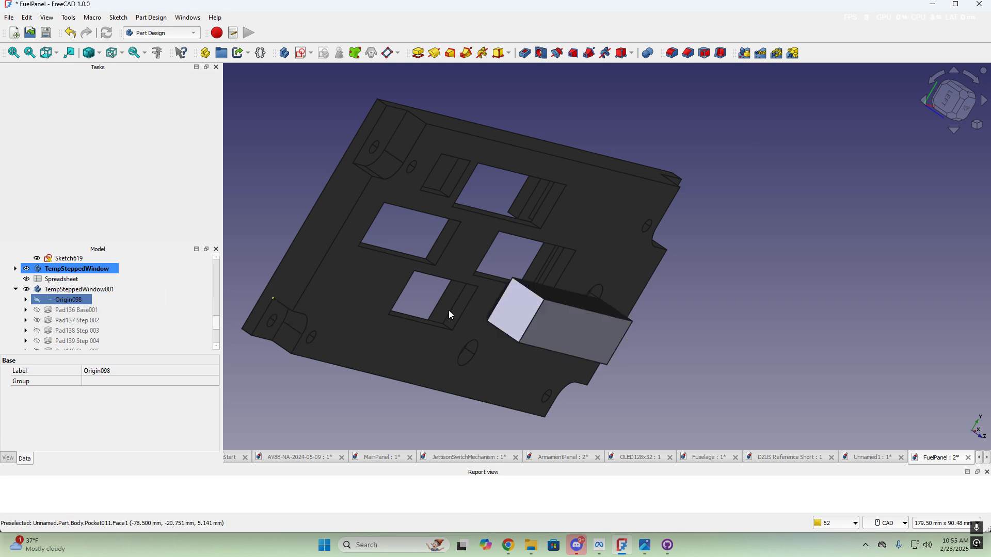
click(77, 289)
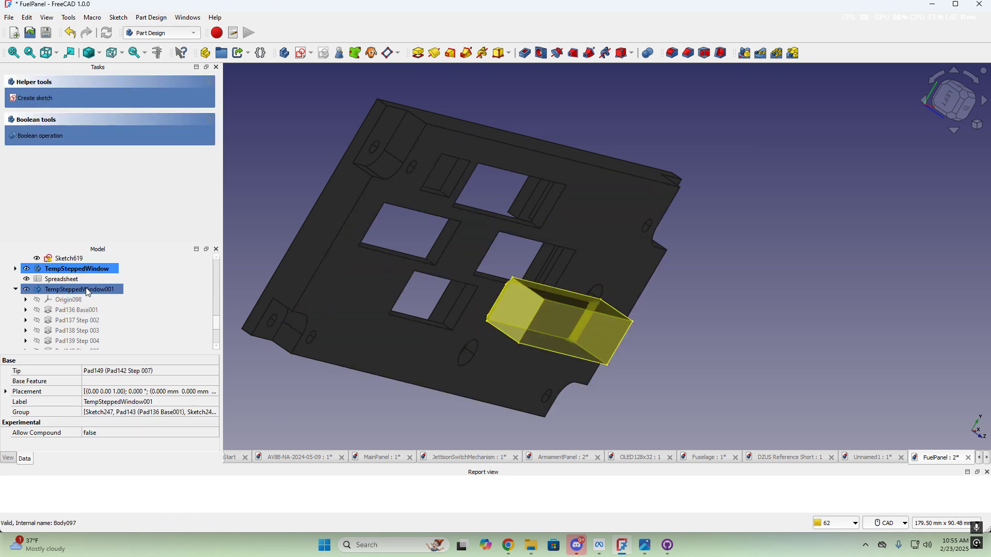
Transform TempSteppedWindow001 left and up into a second window opening, aligning it in Top view
right_click(86, 290)
click(113, 19)
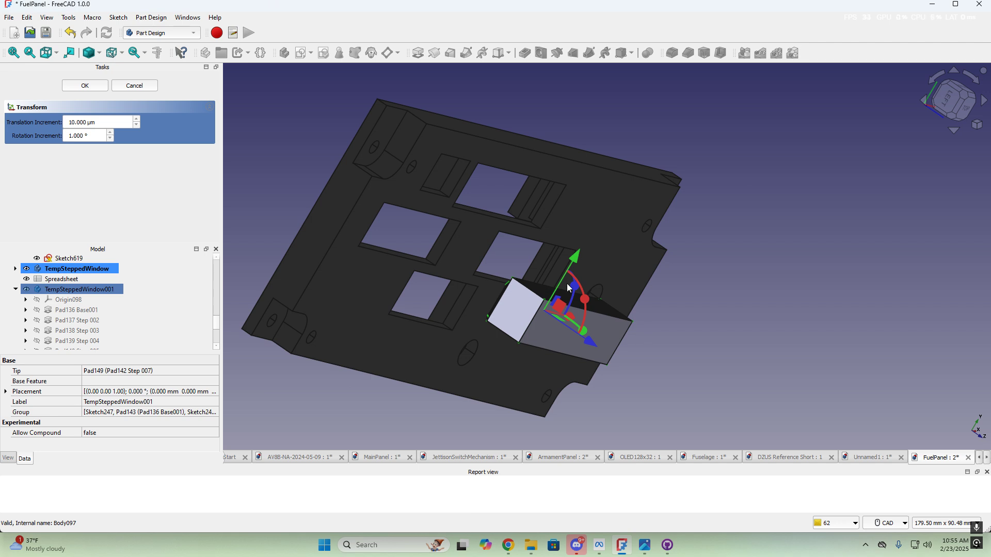
middle_drag(674, 285, 521, 264)
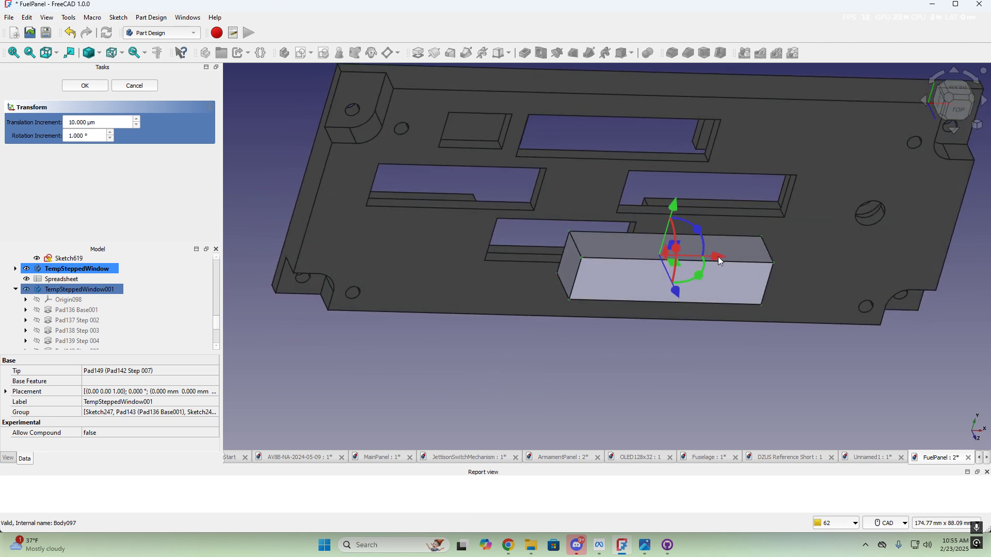
drag(718, 257, 488, 243)
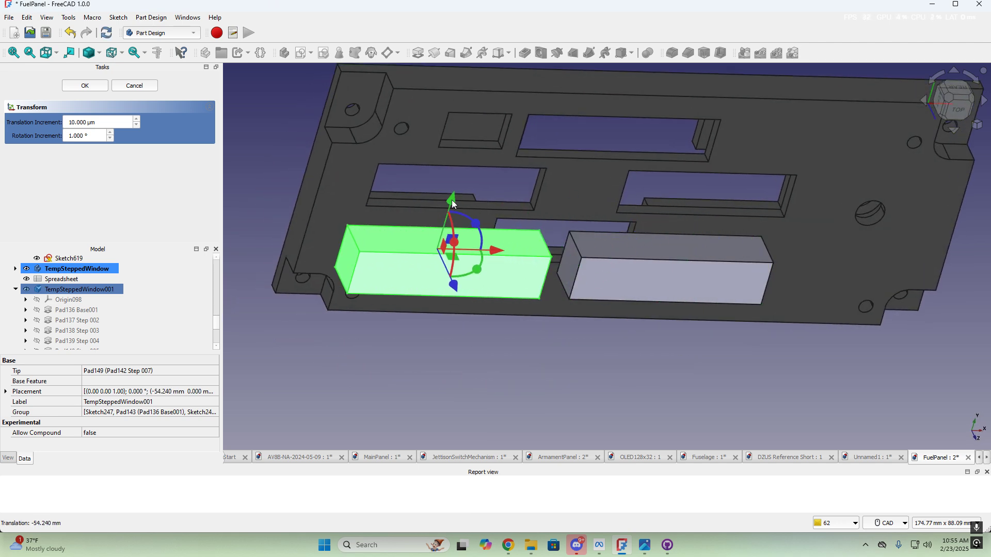
drag(453, 204, 455, 164)
scroll(450, 196, up, 5)
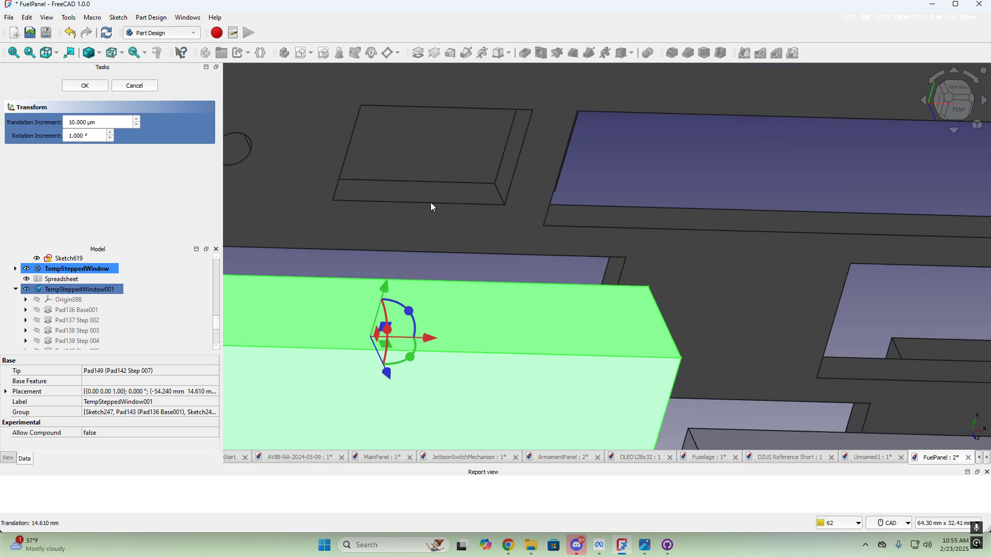
click(959, 107)
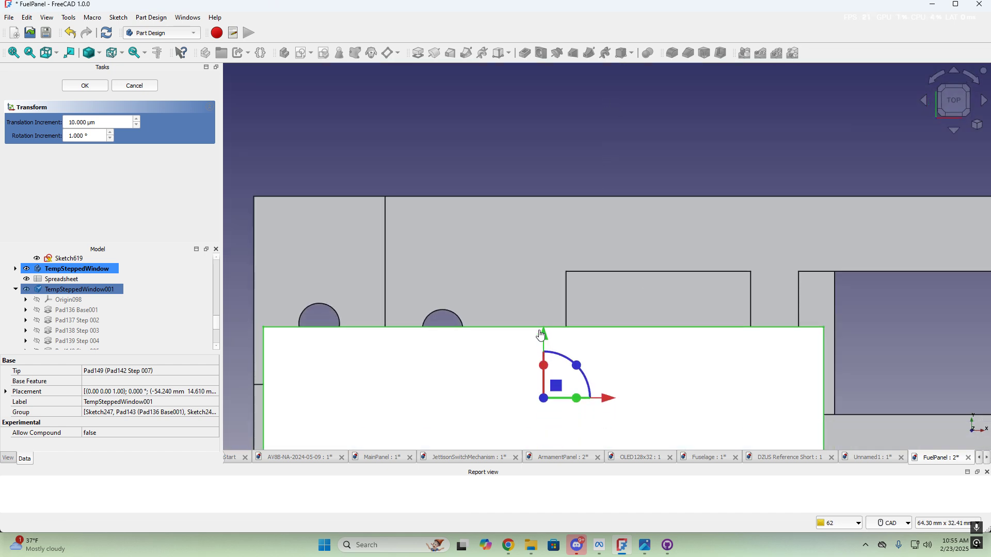
drag(542, 340, 562, 257)
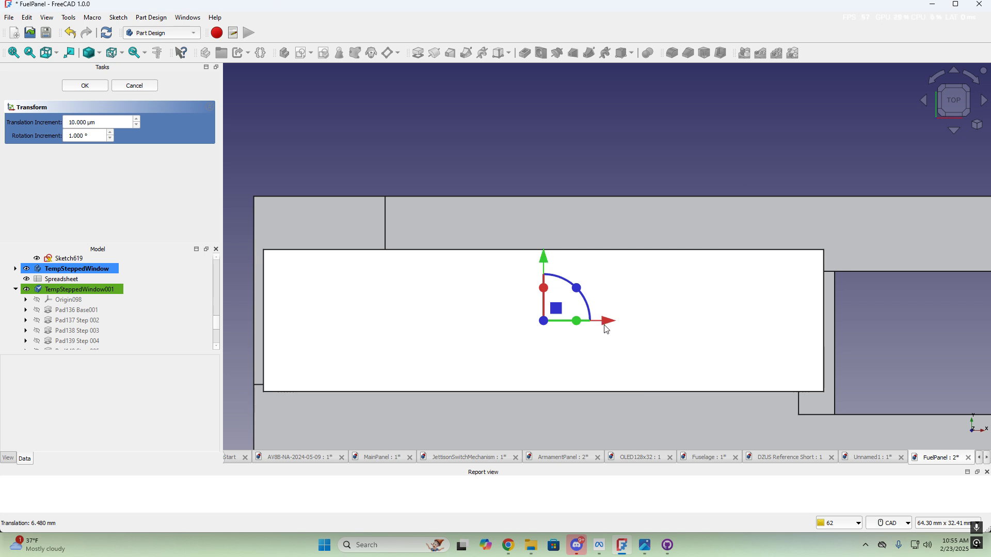
drag(615, 324, 686, 325)
click(94, 89)
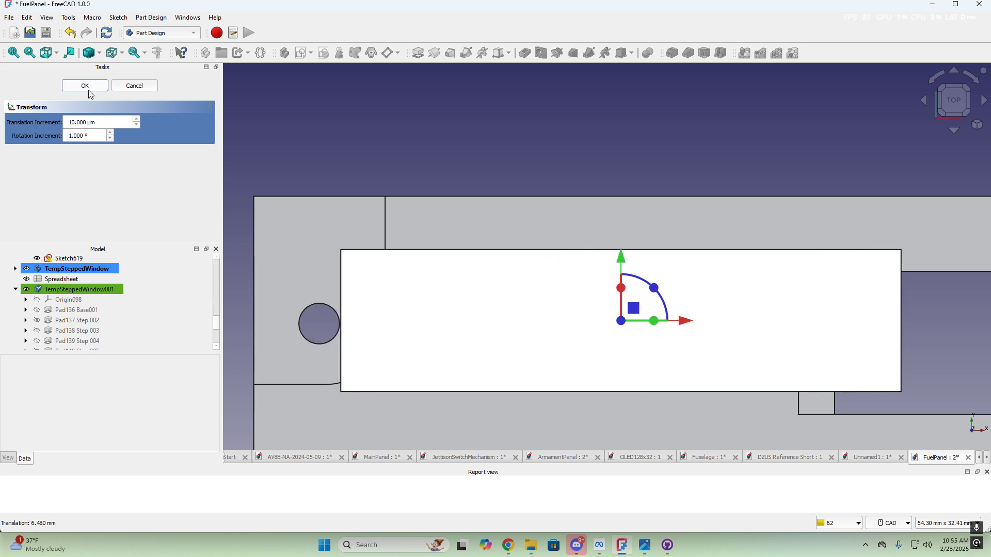
scroll(492, 242, down, 2)
middle_drag(480, 203, 203, 249)
Open Sketch247 under Pad136 Base001 for editing
click(30, 311)
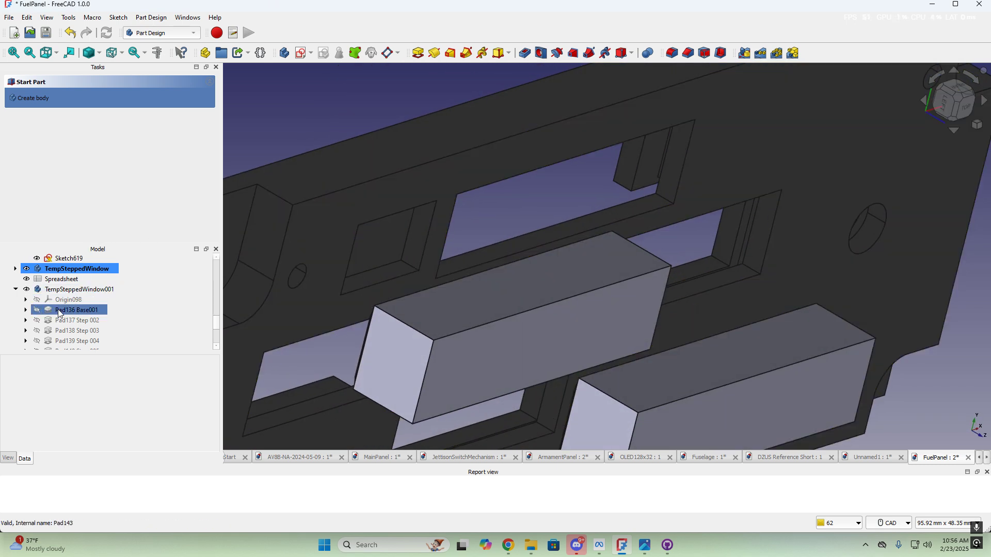
click(27, 310)
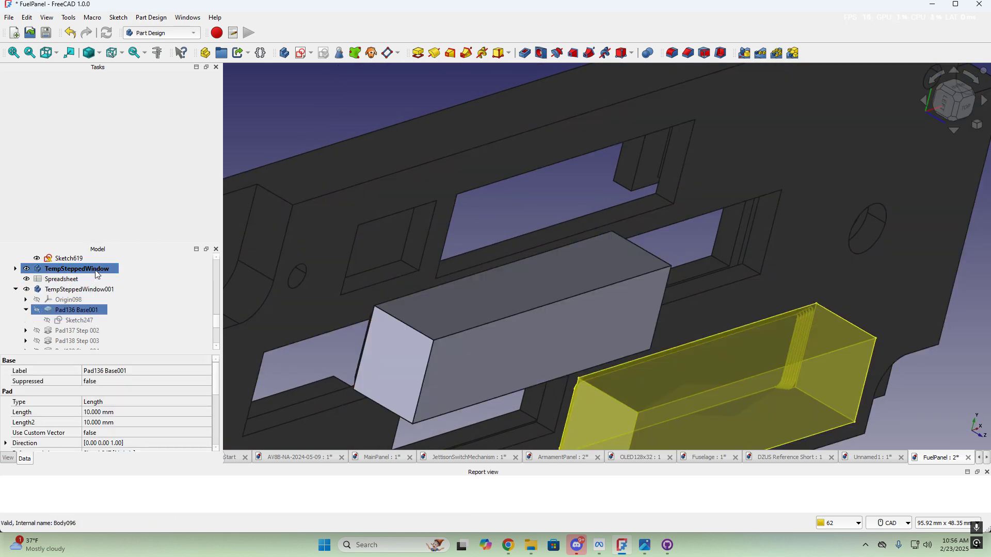
double_click(89, 320)
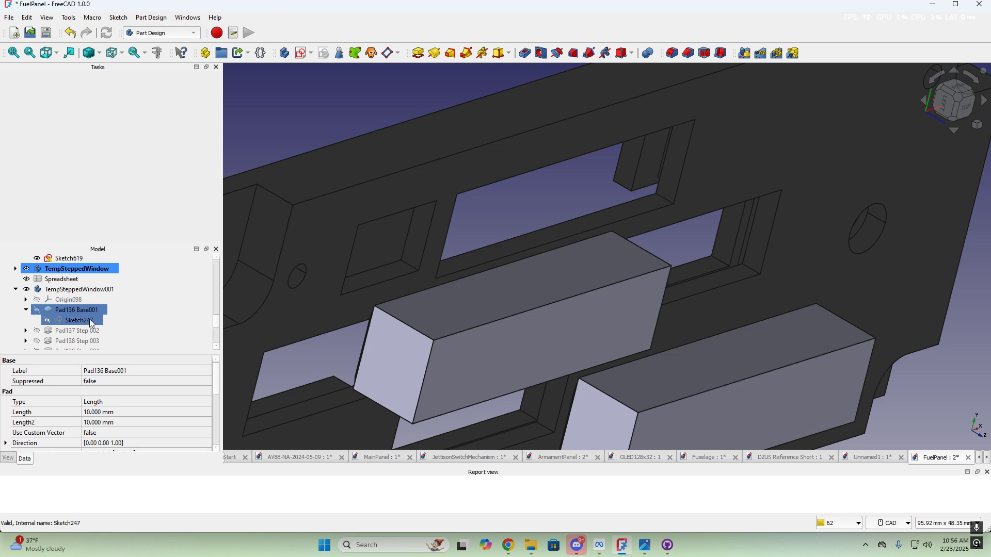
scroll(475, 281, down, 2)
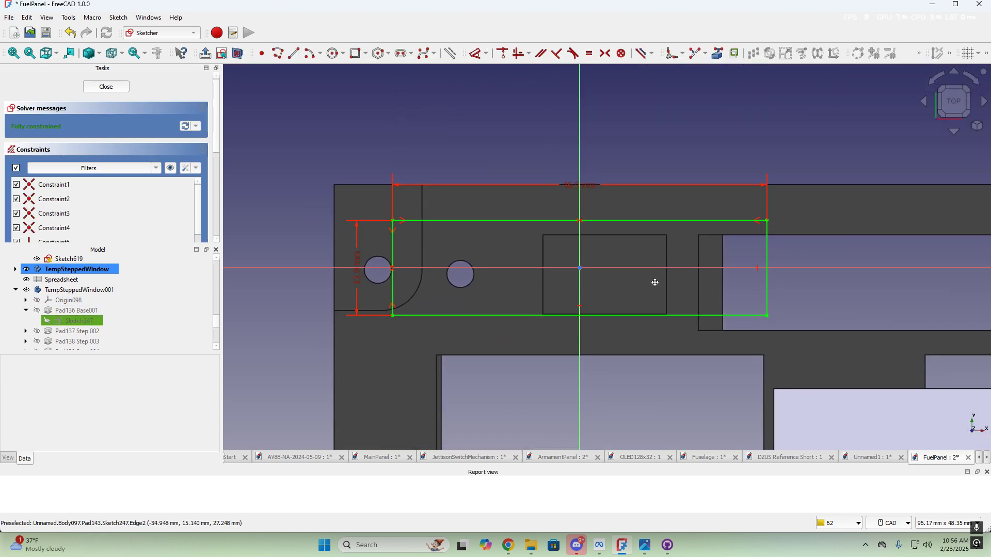
scroll(655, 283, down, 1)
Resize the sketch rectangle to 15 mm wide and 9.9 mm tall
double_click(583, 191)
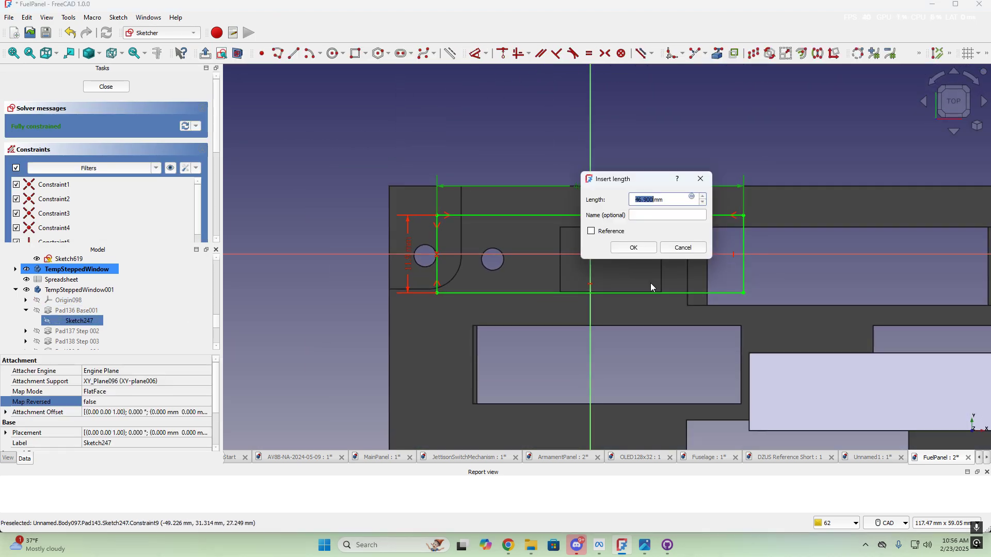
text(20)
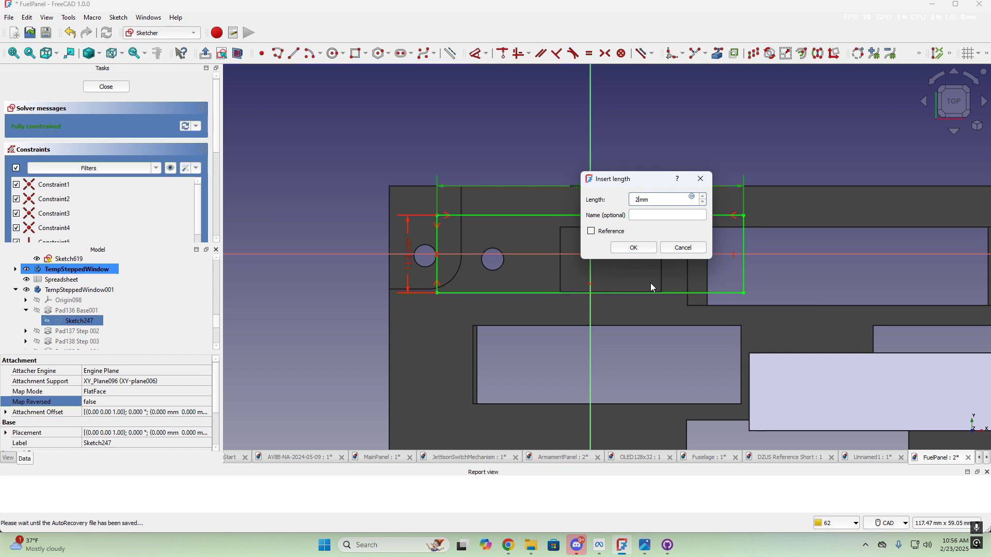
click(642, 248)
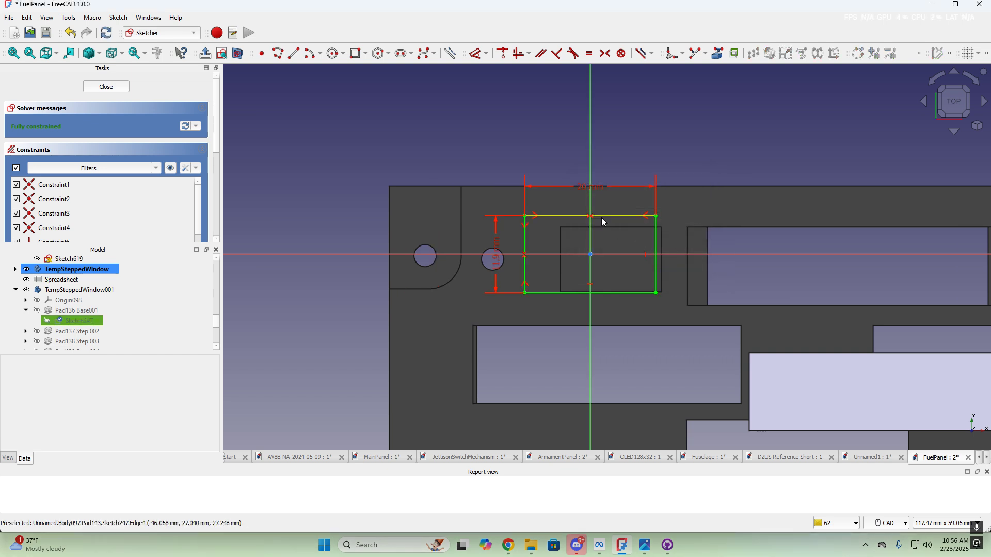
double_click(583, 192)
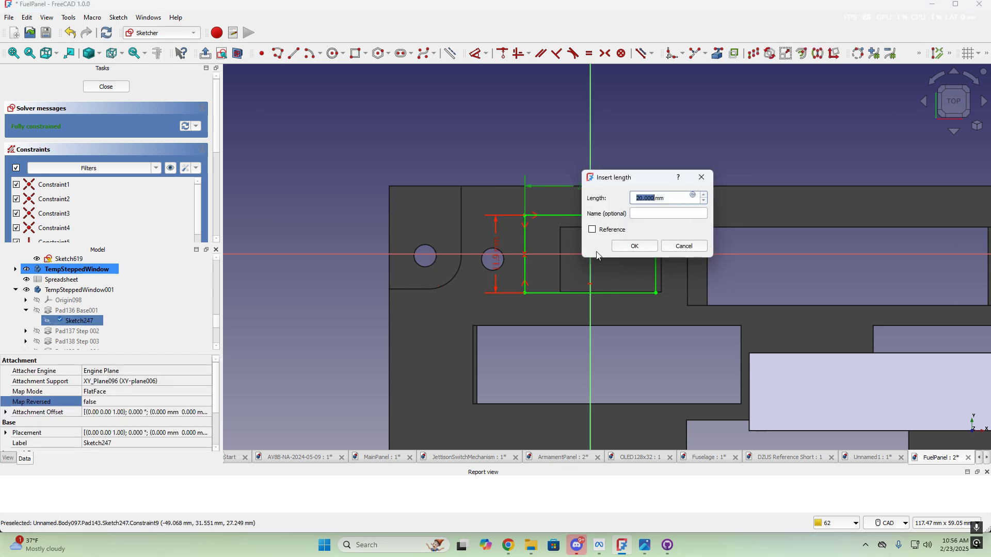
text(15)
click(631, 245)
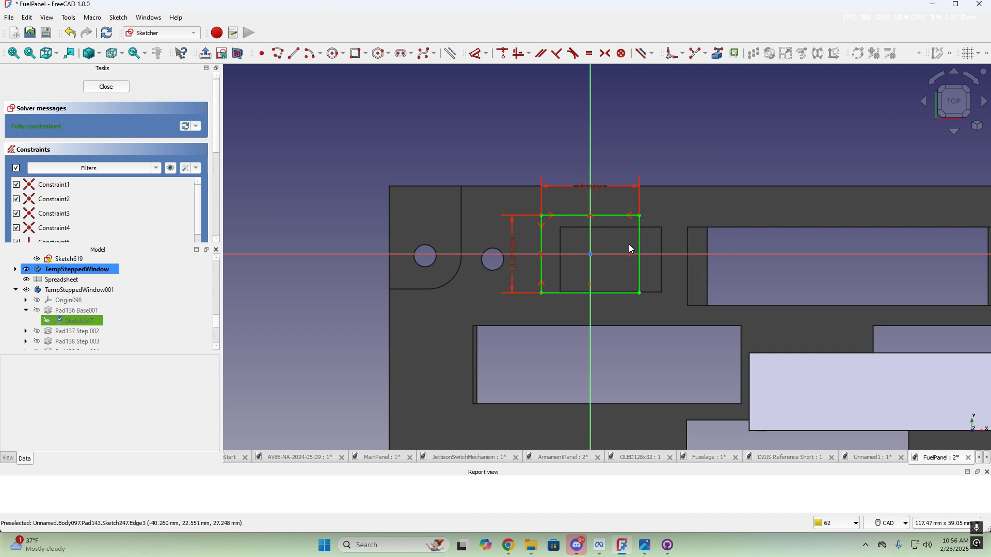
double_click(511, 272)
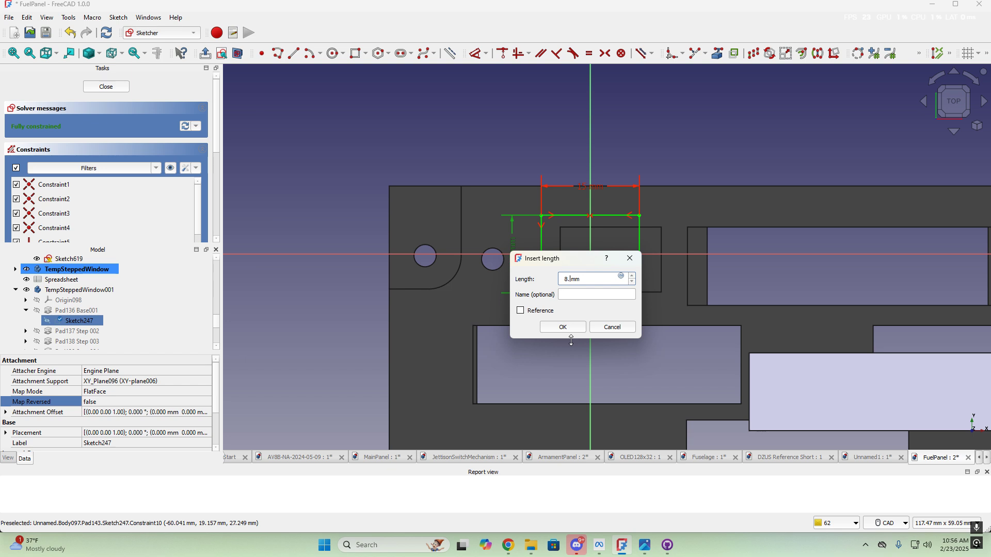
click(560, 328)
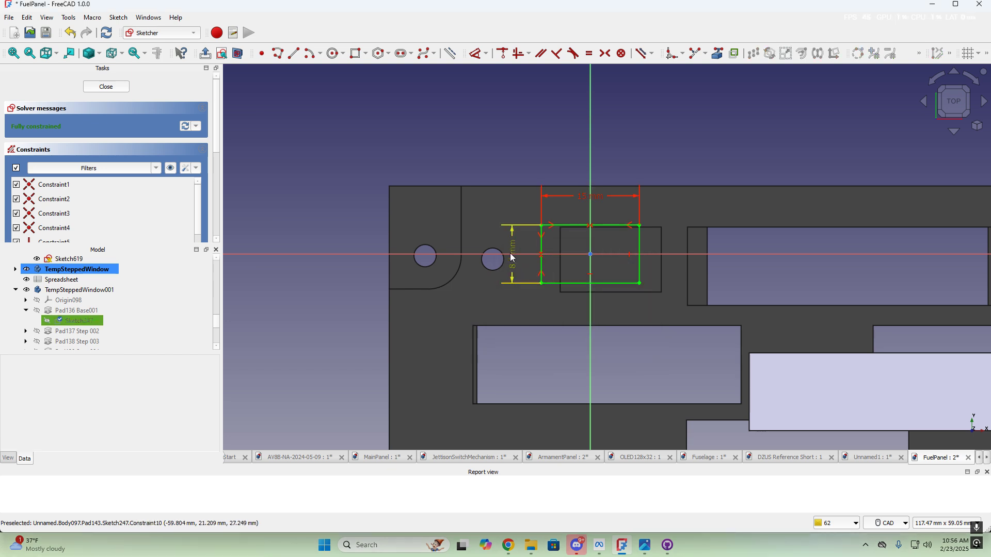
double_click(515, 264)
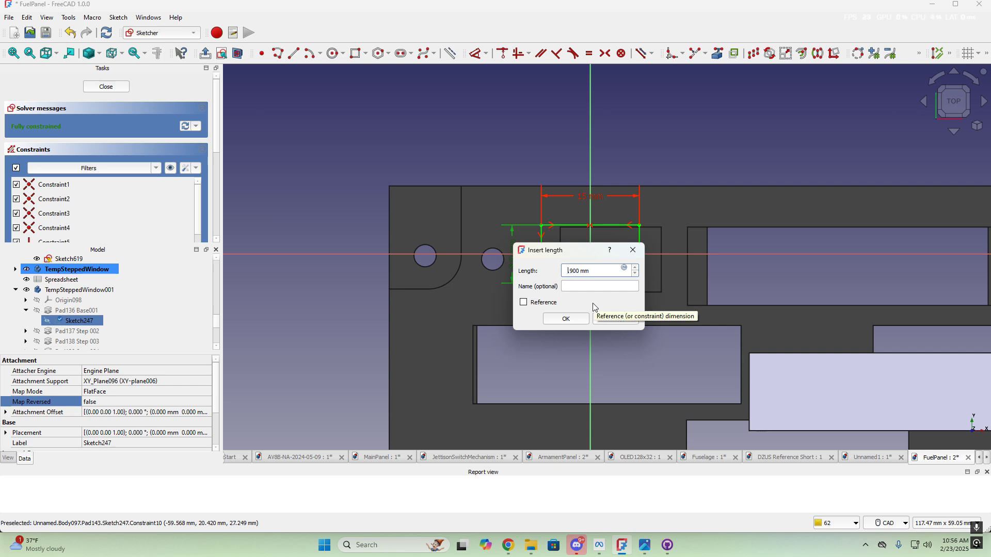
click(575, 321)
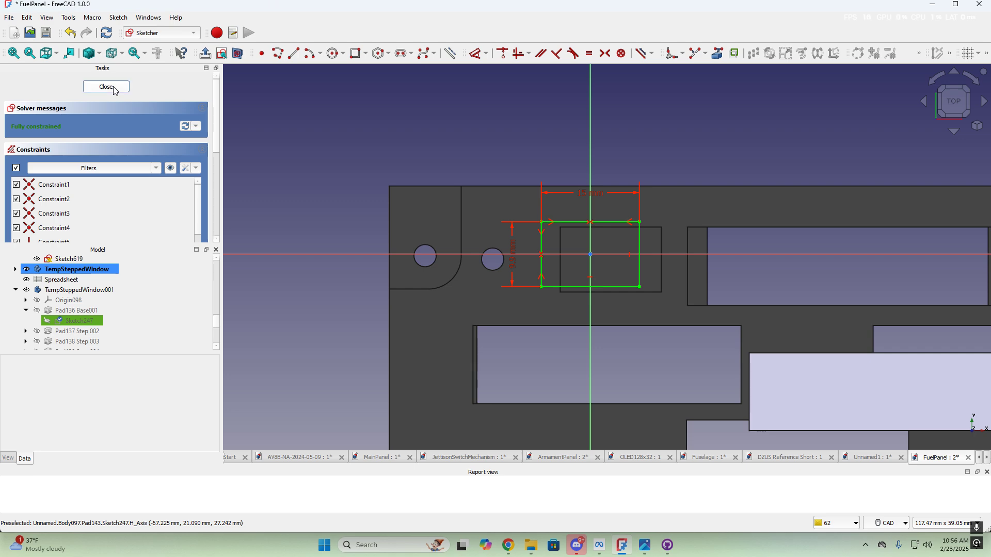
Exit Sketch247 and orbit the model to inspect both window bodies in the panel's openings
key(Escape)
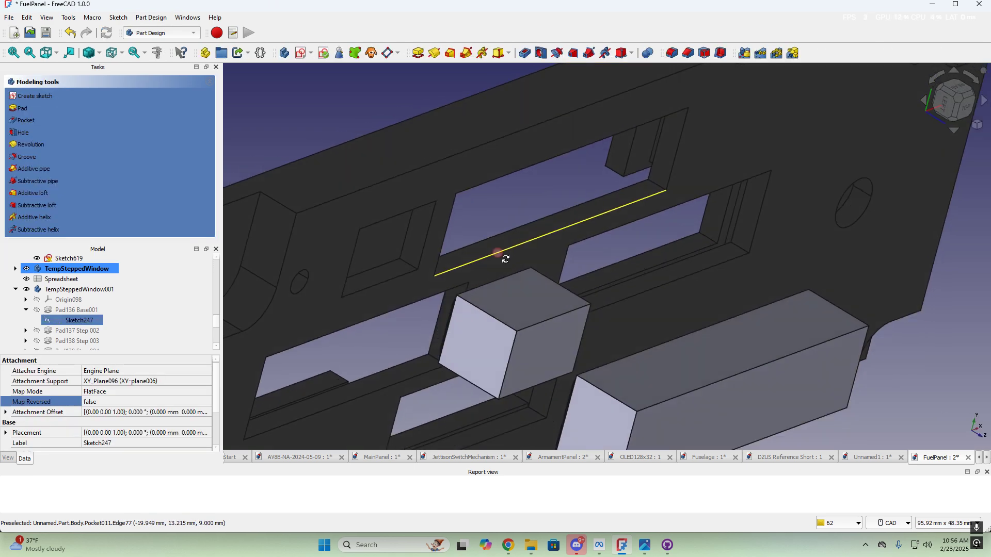
mouse_move(505, 254)
middle_down()
mouse_move(621, 242)
mouse_move(638, 222)
middle_up()
scroll(738, 219, up, 2)
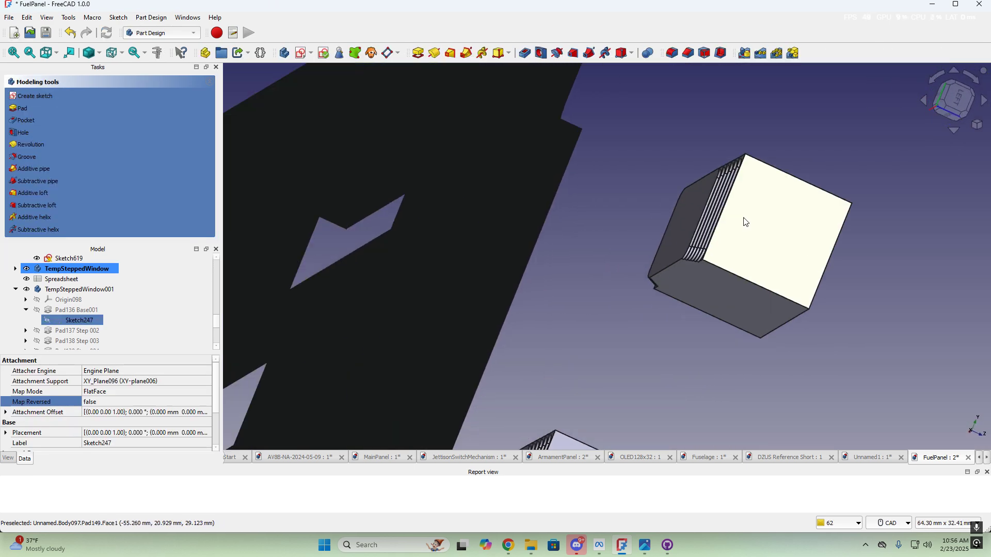
middle_drag(731, 203, 601, 287)
scroll(604, 284, down, 2)
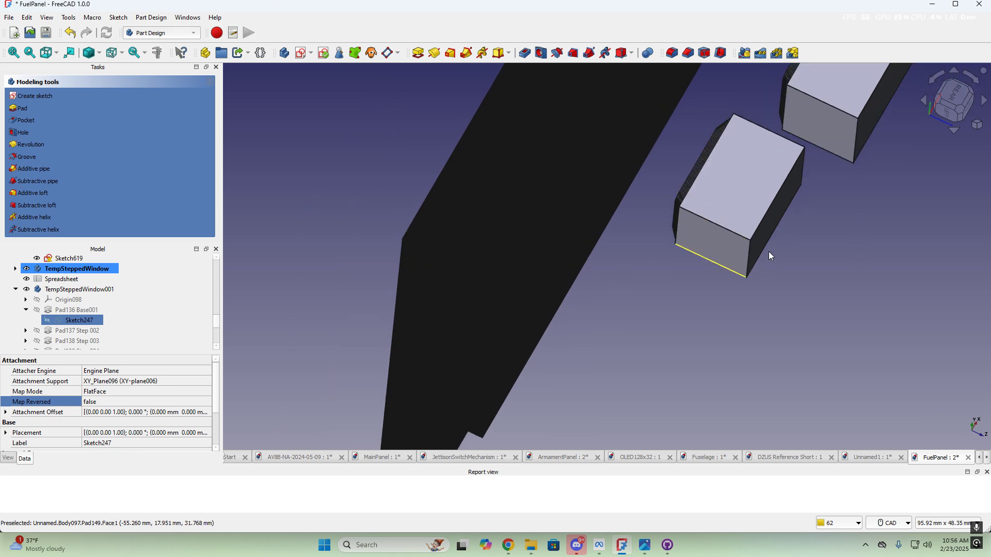
middle_drag(739, 250, 716, 187)
scroll(502, 302, down, 2)
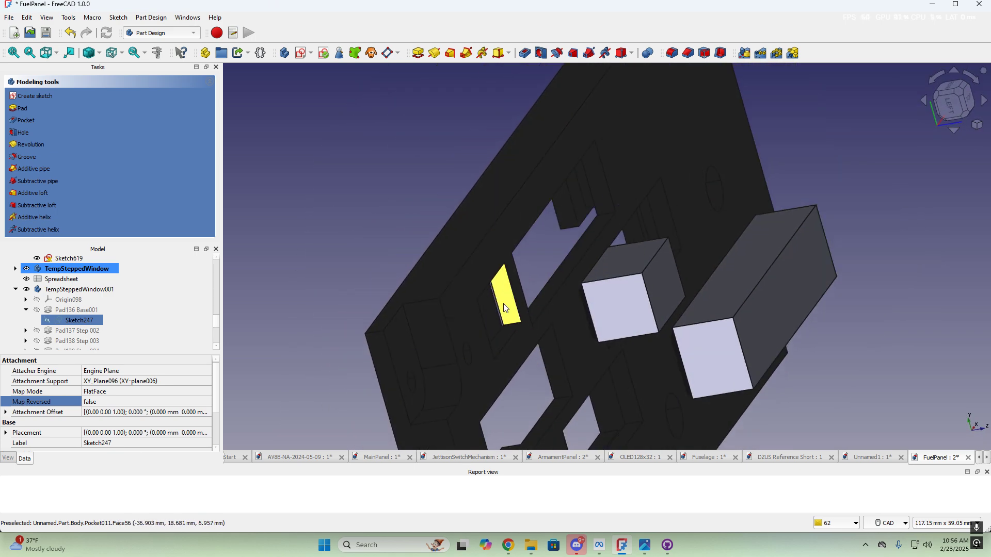
middle_drag(543, 308, 589, 250)
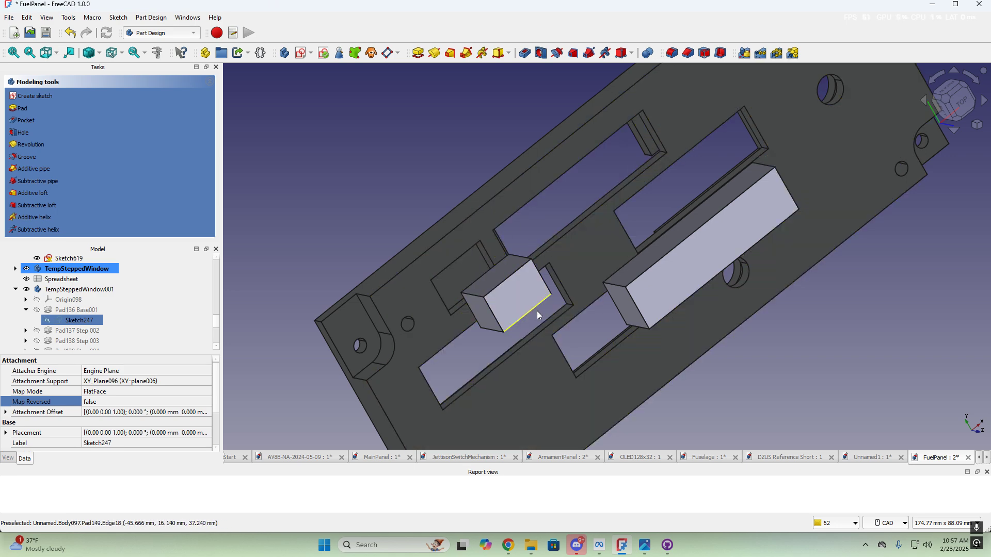
scroll(544, 279, down, 1)
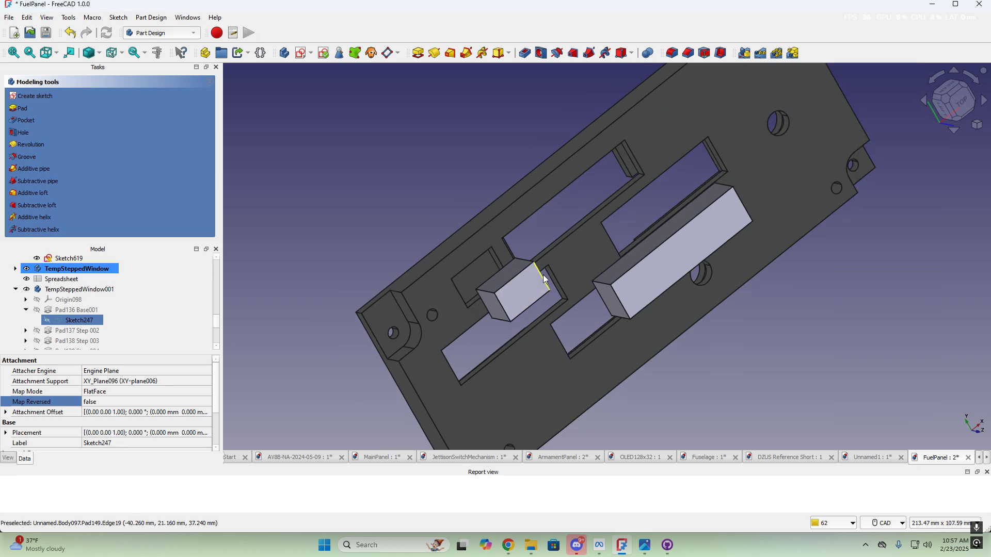
middle_drag(545, 278, 632, 260)
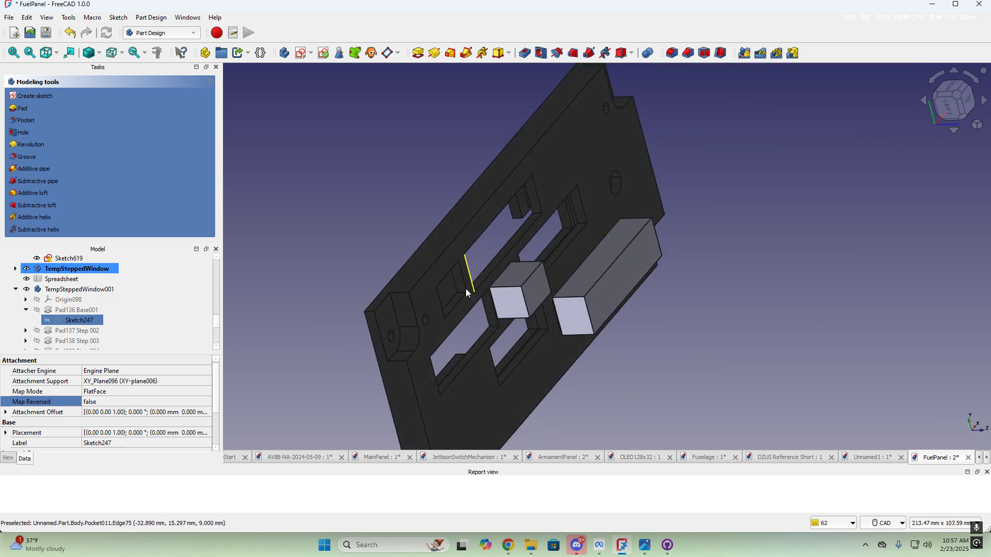
scroll(474, 331, up, 2)
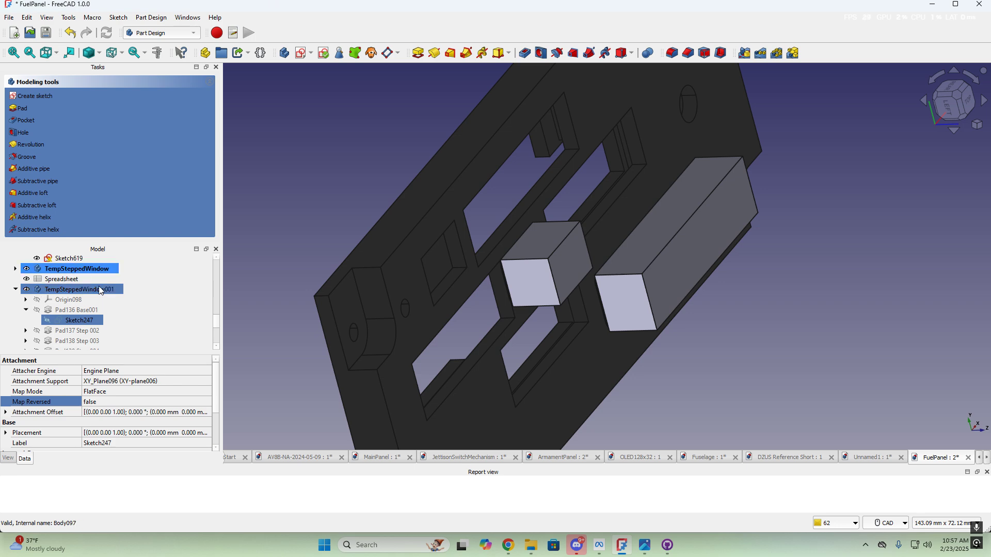
scroll(100, 288, up, 3)
Hide New Fuel Panel and the Cut body, showing only the Window Cutout body
click(59, 270)
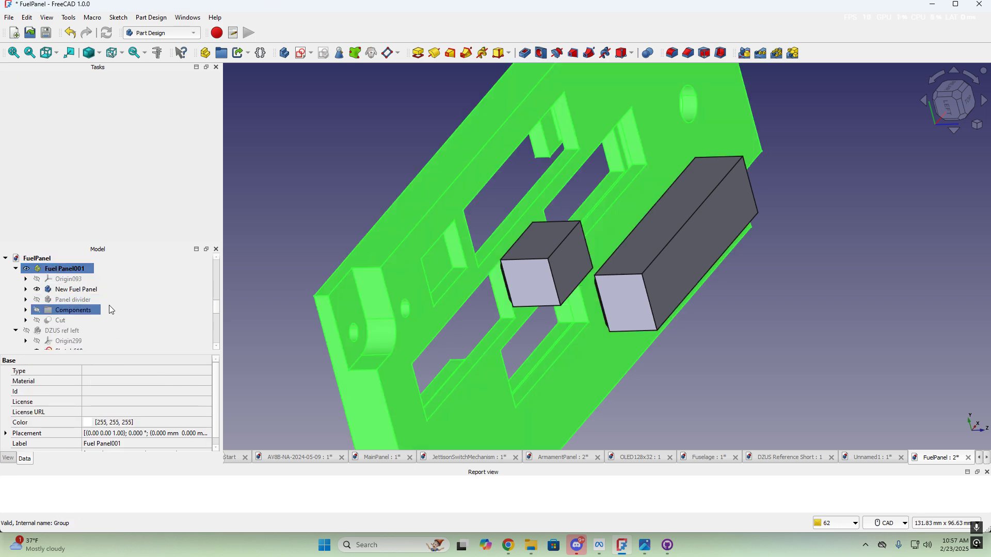
click(84, 291)
key(space)
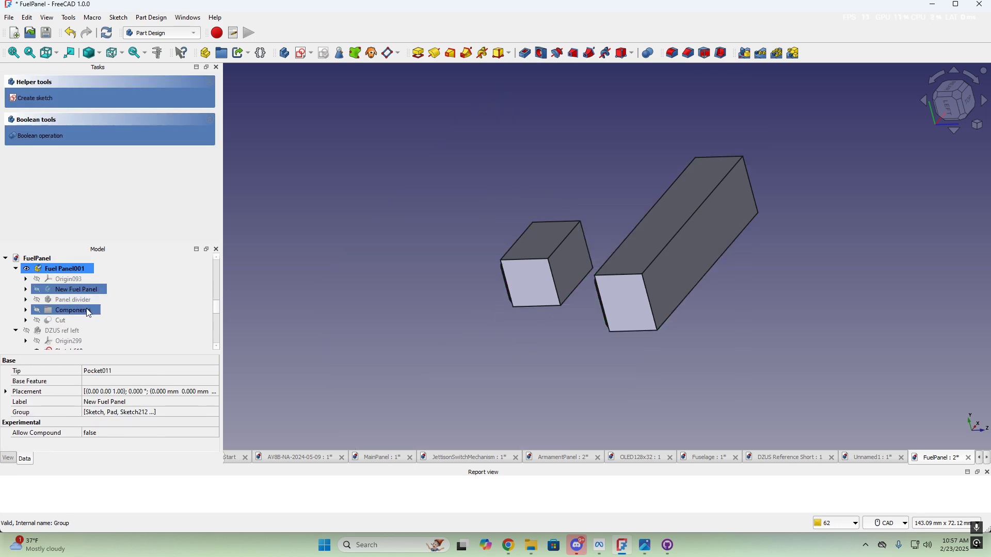
click(61, 321)
key(space)
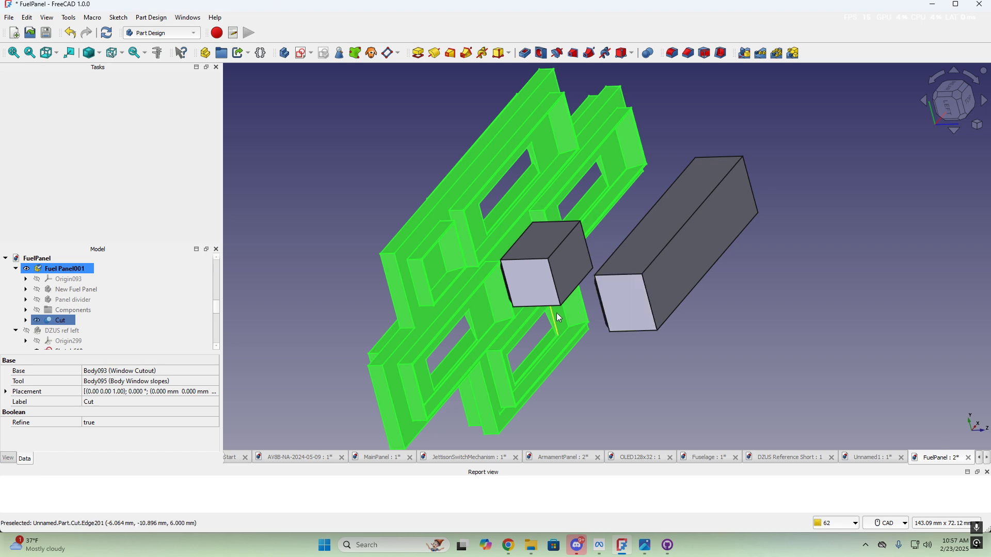
middle_drag(546, 302, 432, 271)
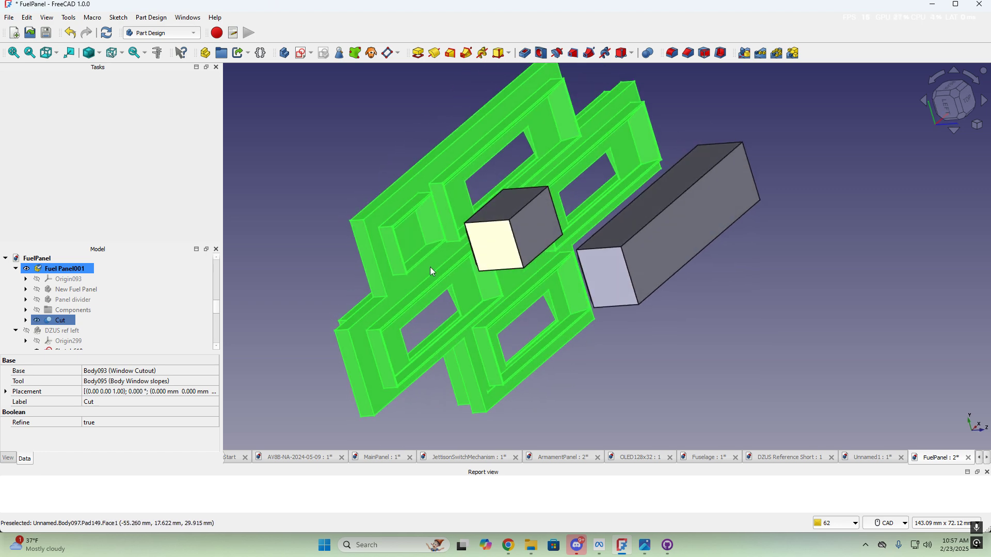
click(26, 321)
ctrl+click(98, 331)
key(space)
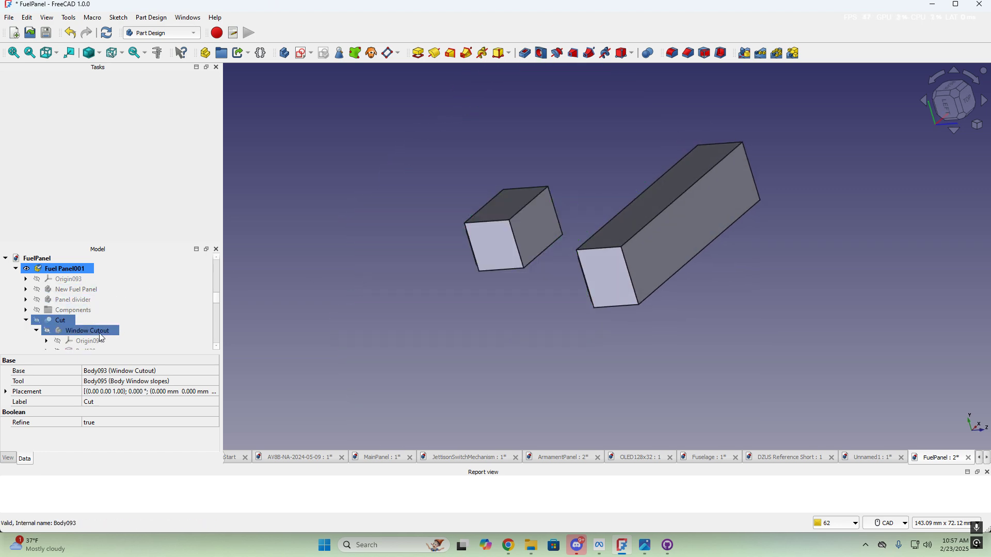
click(93, 332)
key(space)
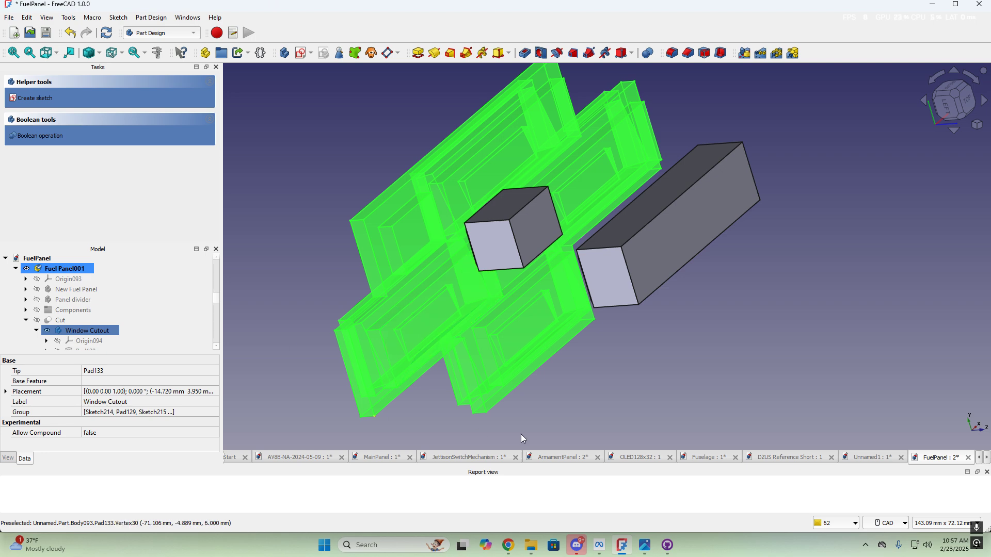
Orbit around the Window Cutout to check both window bodies edge-on and from the left
click(692, 364)
middle_drag(621, 378, 456, 305)
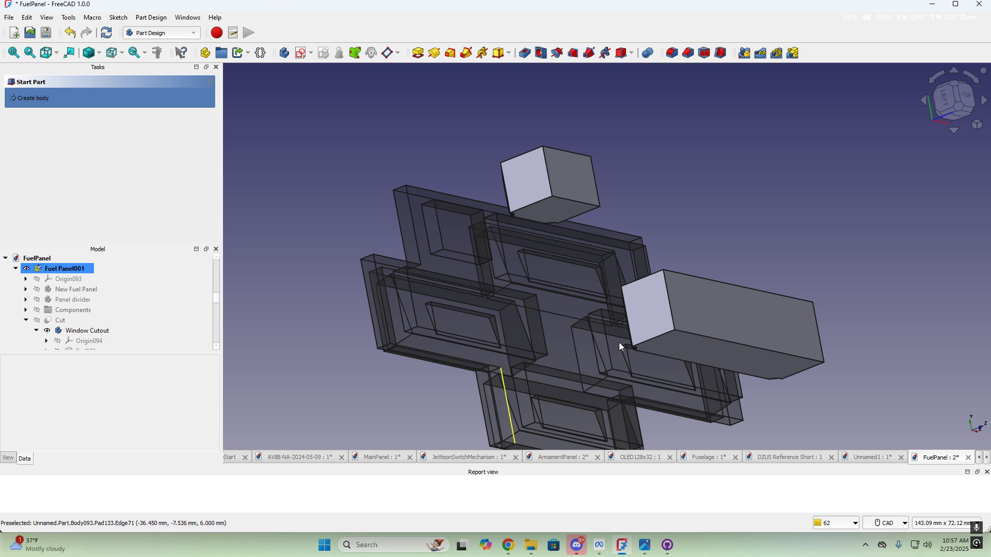
middle_drag(625, 311, 725, 279)
scroll(751, 284, up, 5)
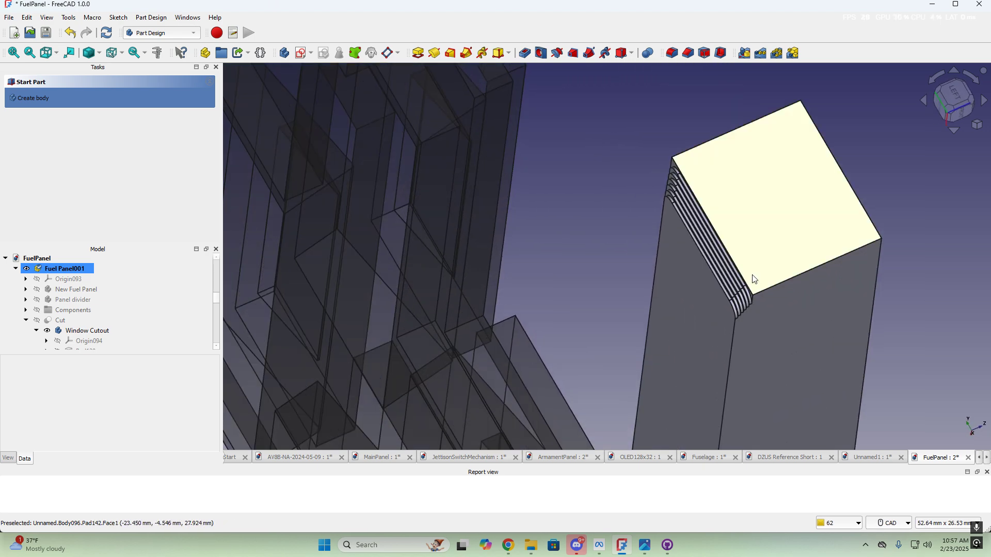
scroll(720, 276, down, 5)
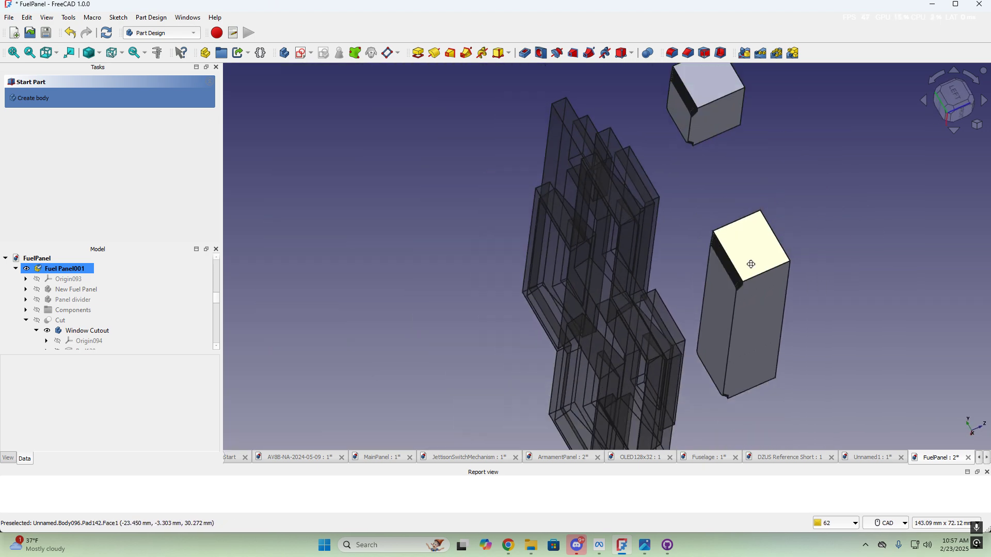
middle_drag(722, 274, 604, 307)
scroll(727, 282, up, 2)
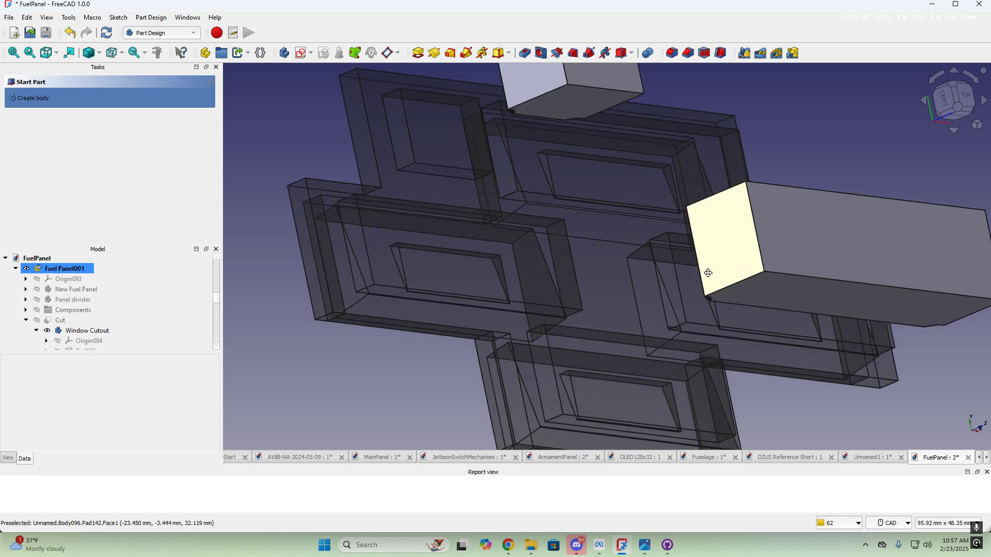
middle_drag(672, 287, 787, 295)
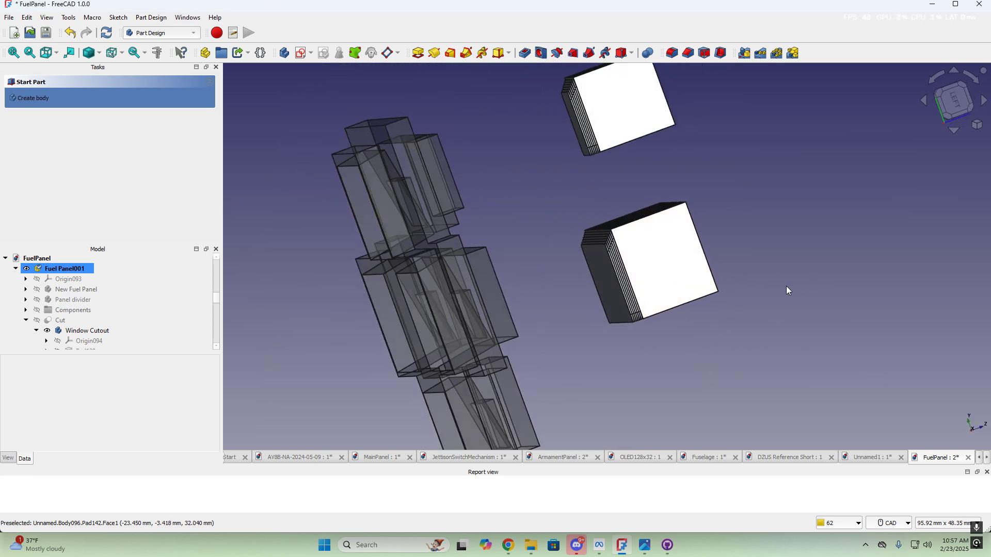